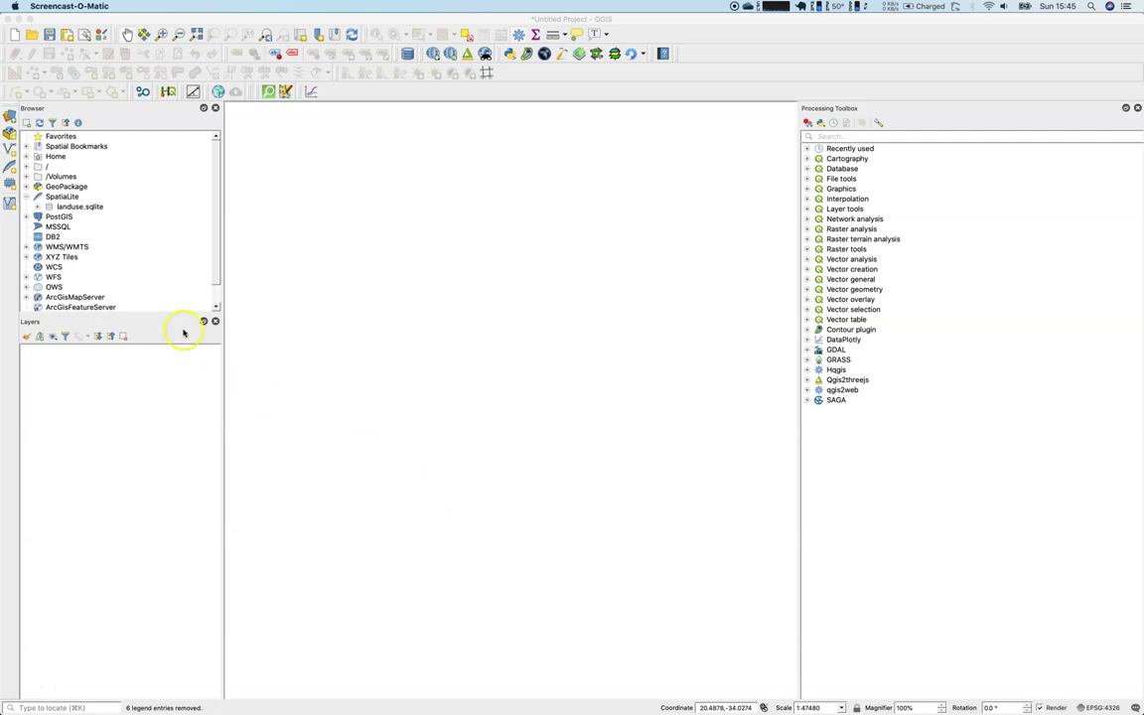
Select the four RGB_LATLNG aerial tile TIFFs from the raster folder as the raster source
left_click(10, 114)
left_click(10, 113)
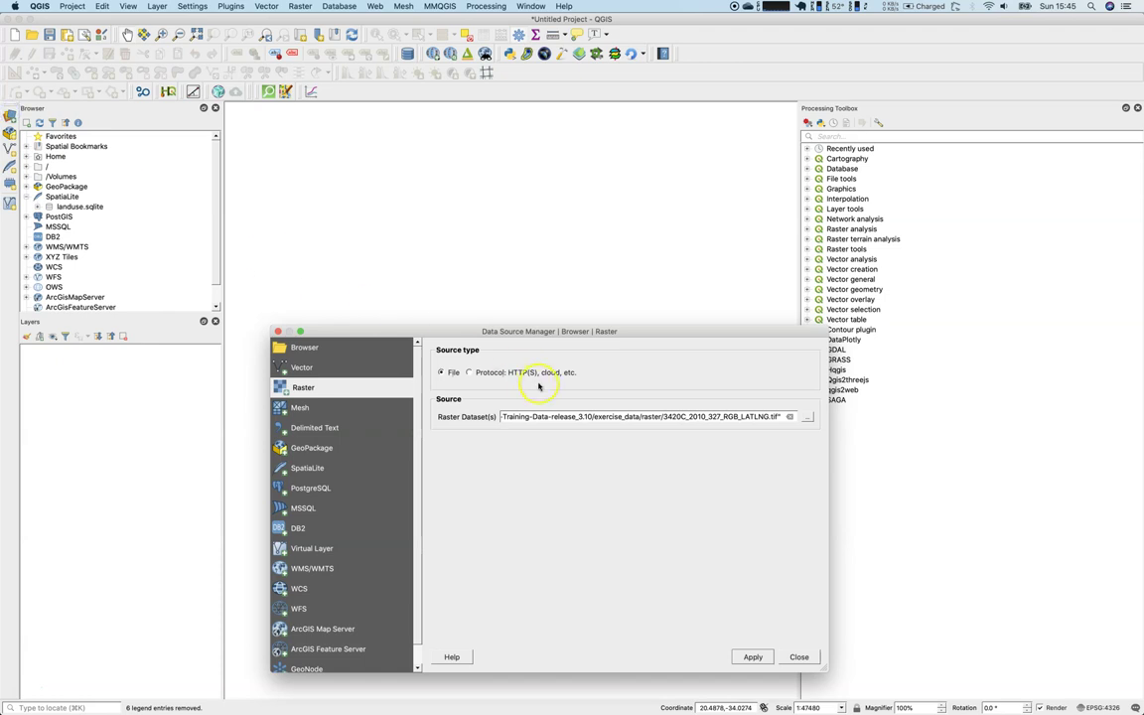
left_click(801, 416)
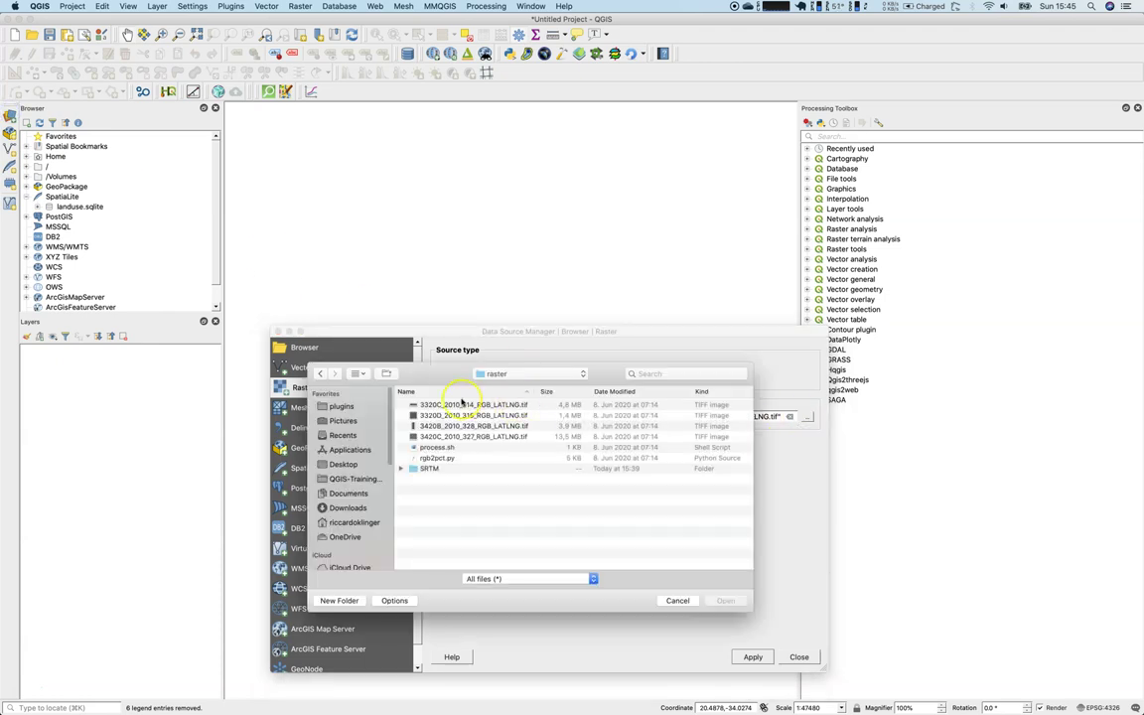
left_click(474, 405)
left_click(482, 437, "shift")
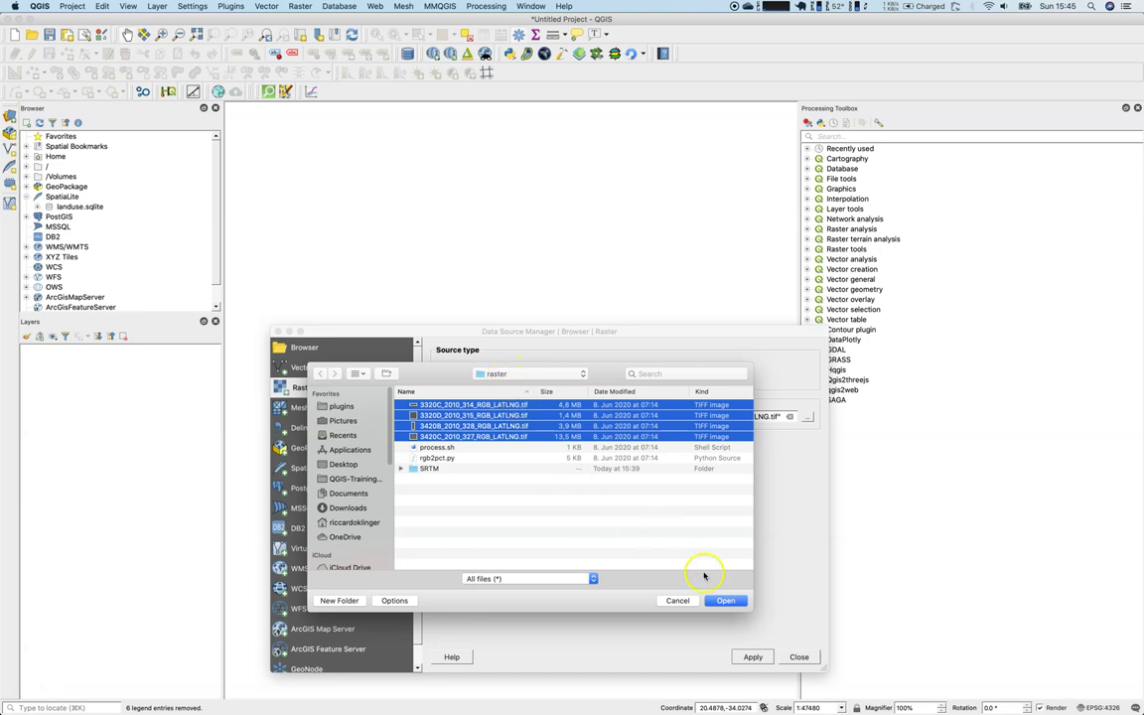
left_click(722, 599)
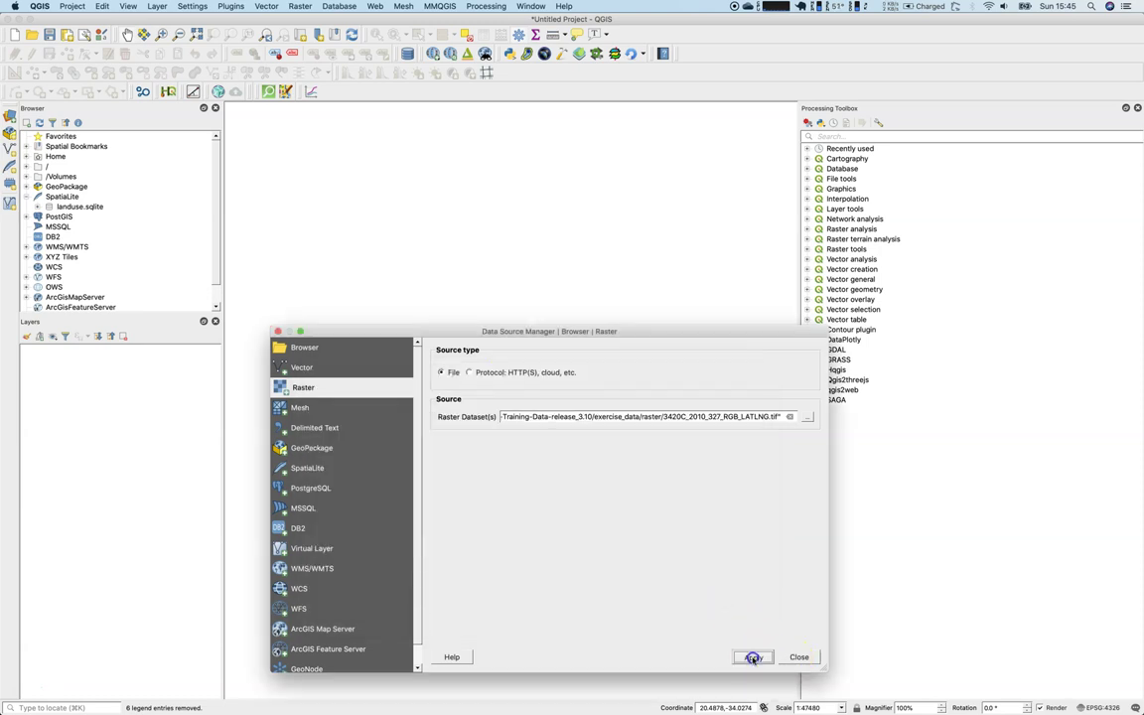
Add the four tiles as layers and toggle each tile's visibility to see where it sits
left_click(751, 656)
left_click(795, 656)
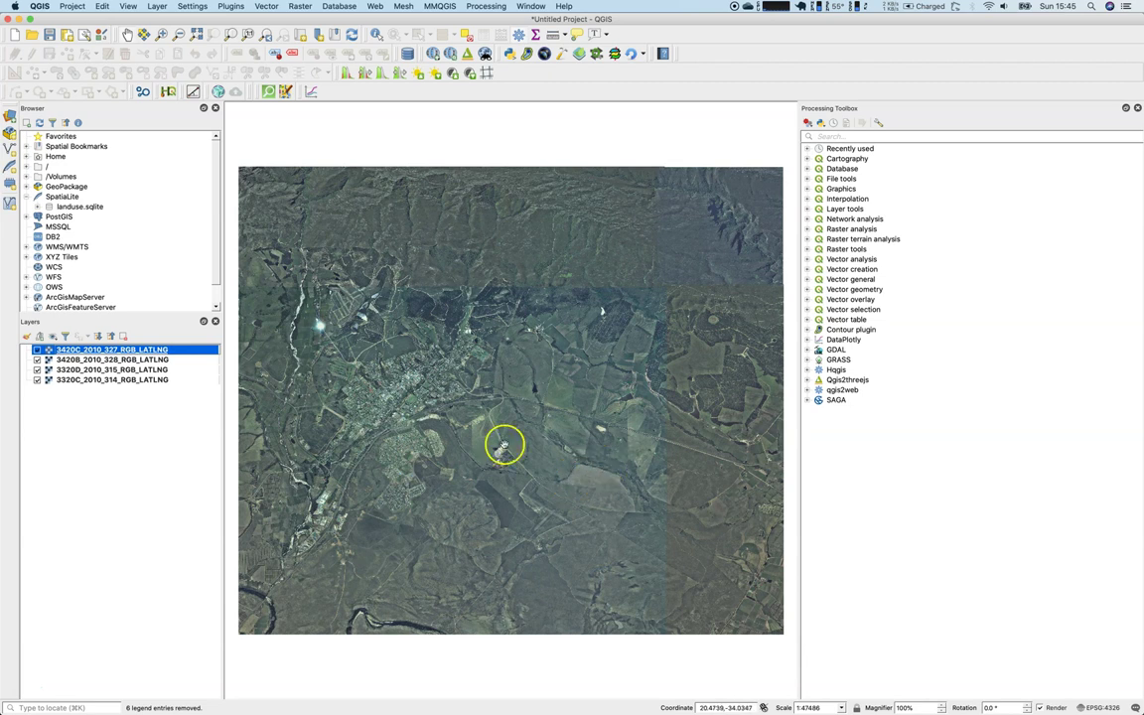
left_click(37, 349)
left_click(37, 350)
left_click(37, 359)
left_click(37, 369)
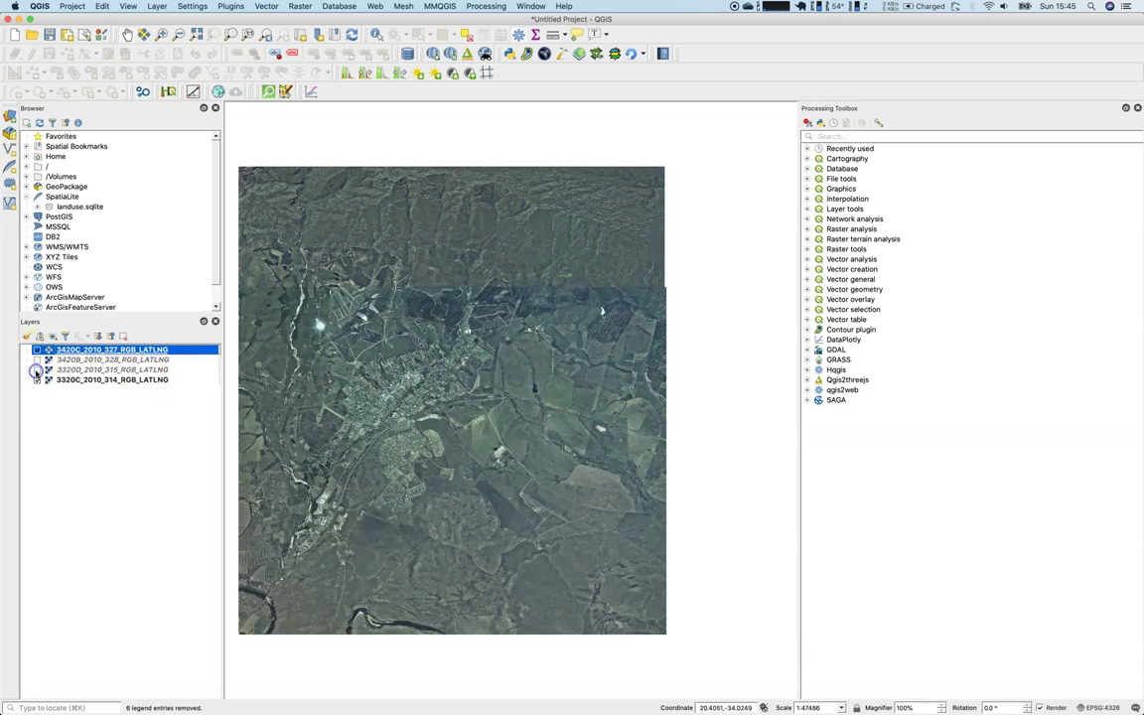
left_click(37, 360)
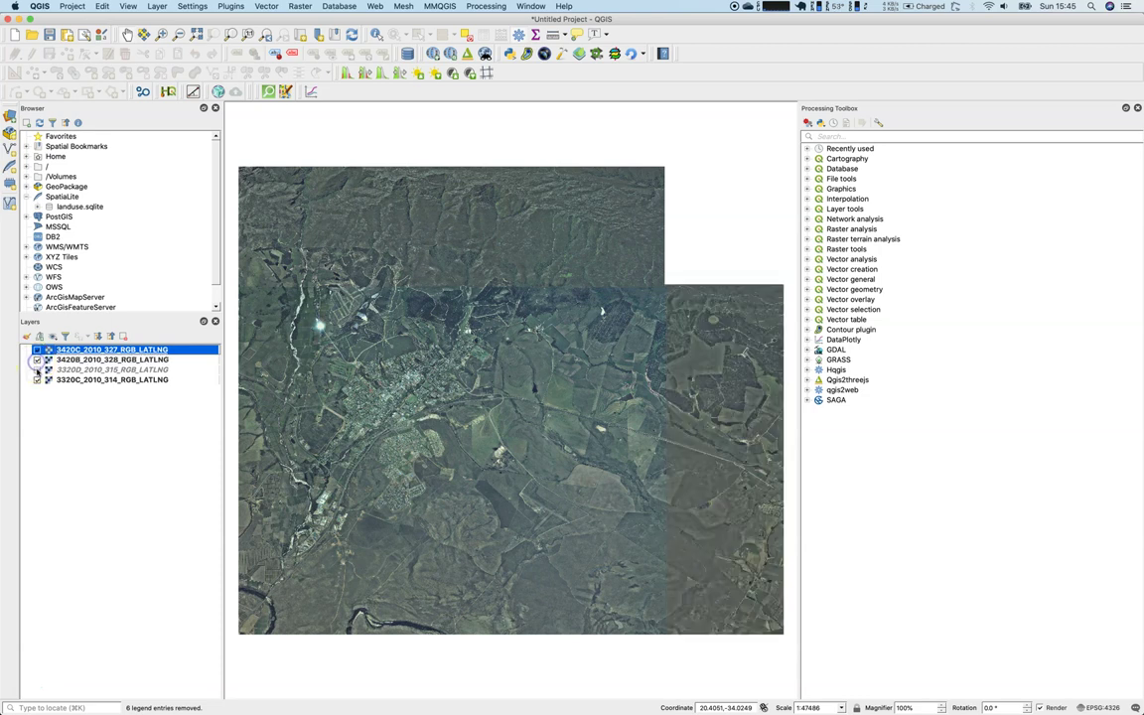
left_click(37, 379)
left_click(37, 380)
left_click(37, 369)
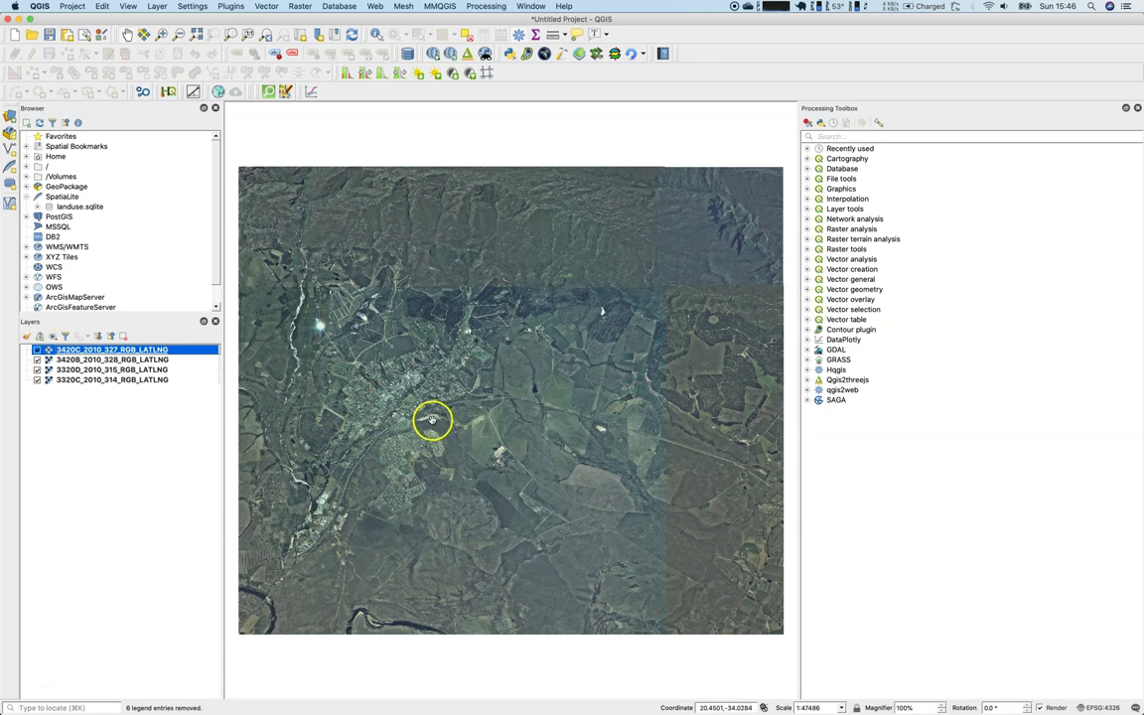
Pan and zoom the map to inspect the combined extent of the four tiles
left_click_drag(416, 403, 450, 370)
scroll(476, 411, "up", 2)
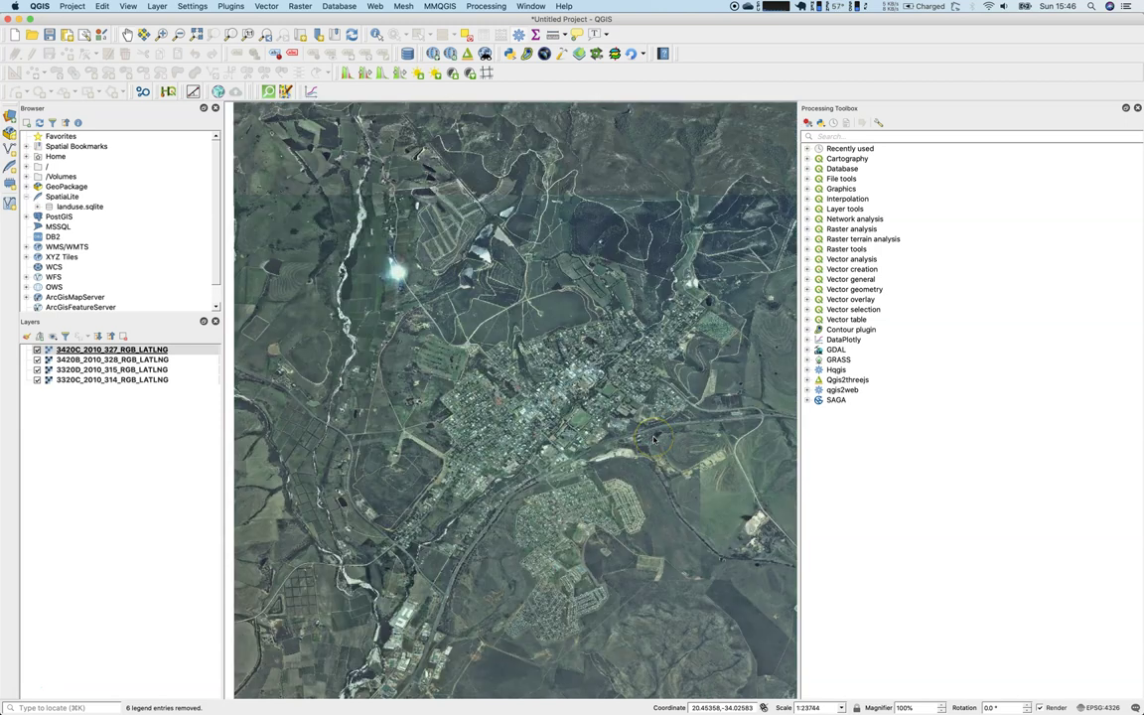
scroll(444, 363, "down", 2)
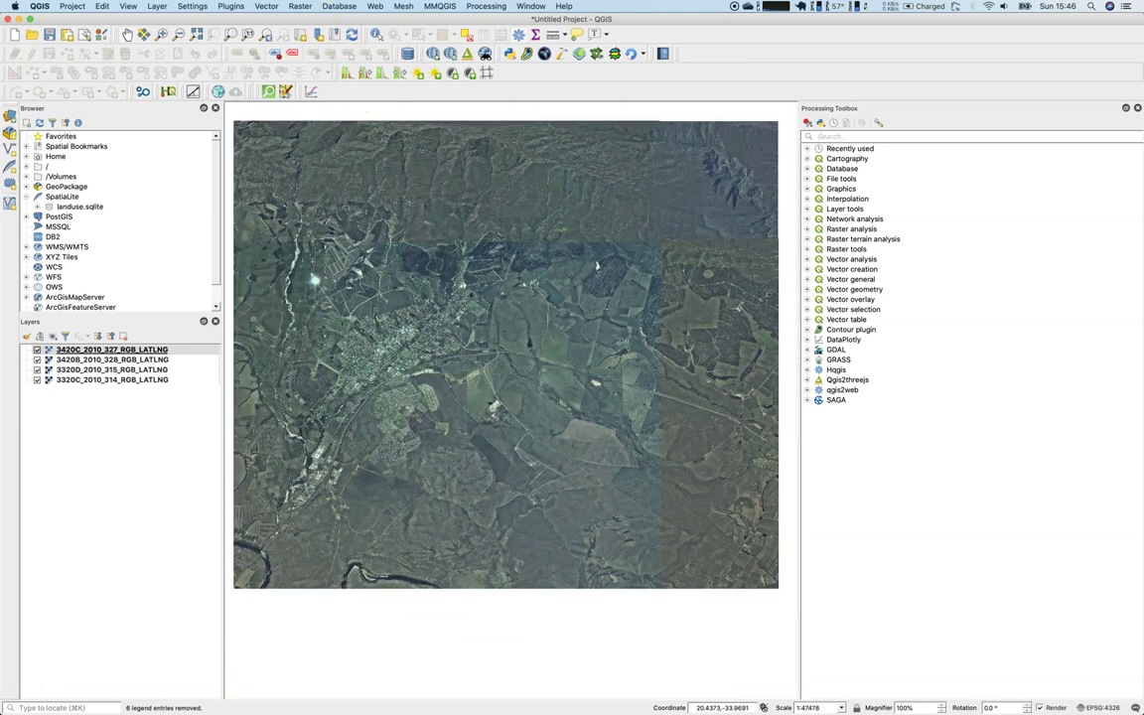
Open Build Virtual Raster and select all four tile layers as inputs
left_click(300, 7)
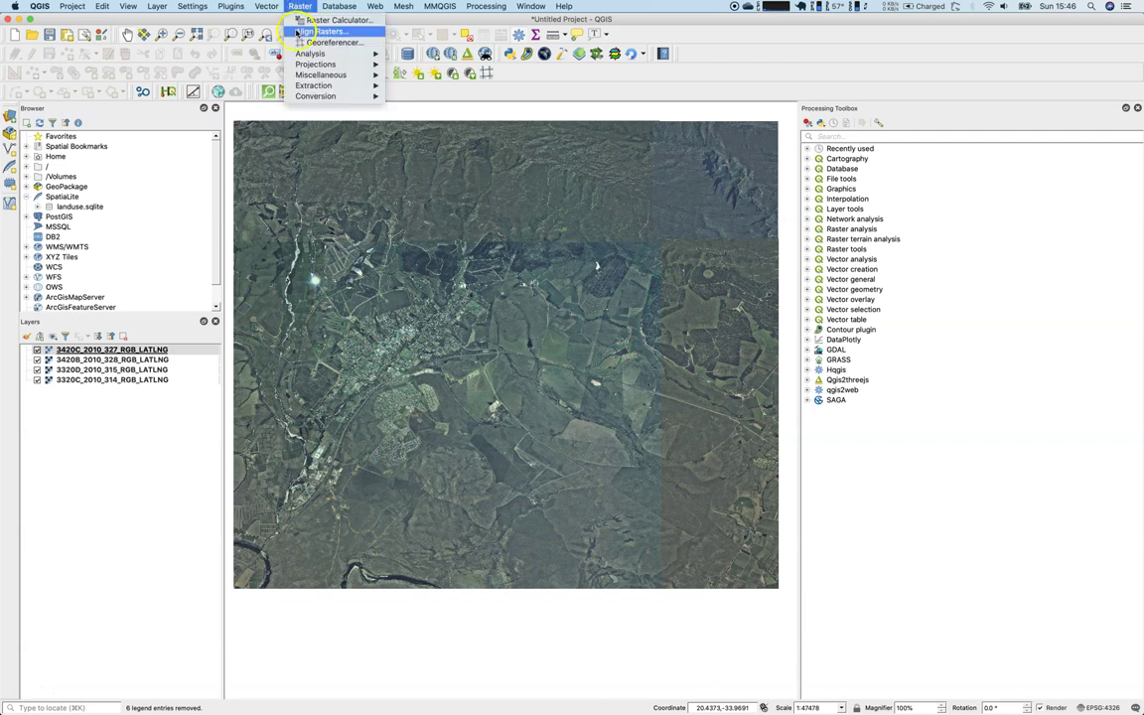
mouse_move(308, 75)
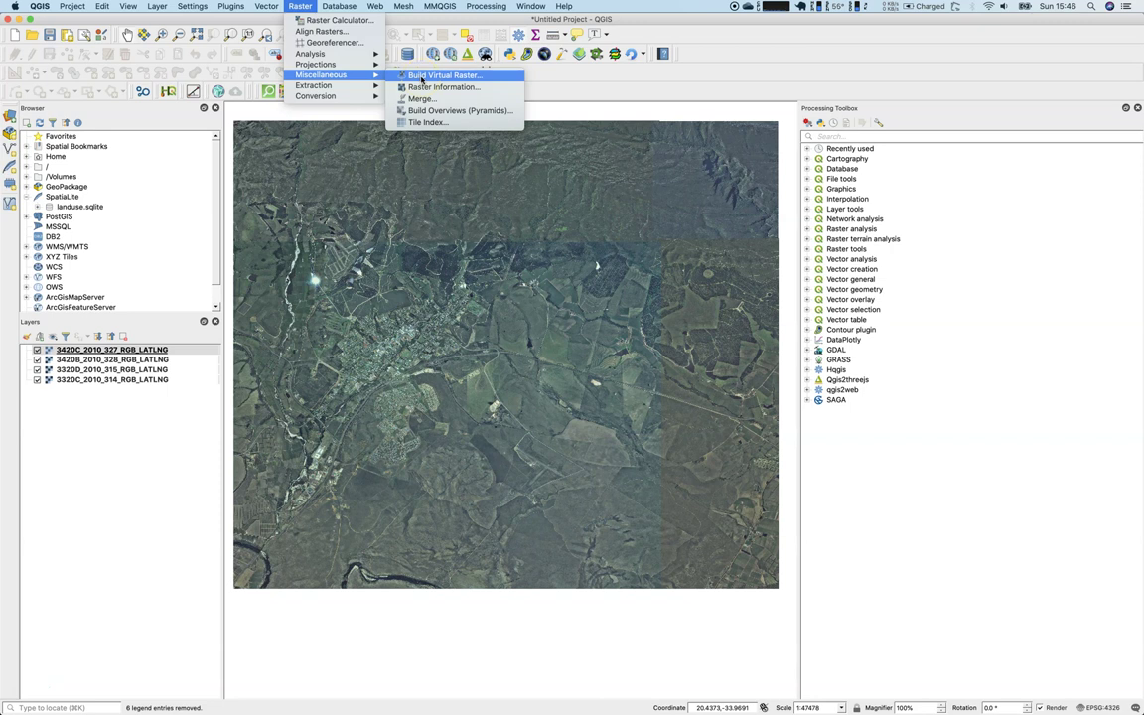
left_click(421, 76)
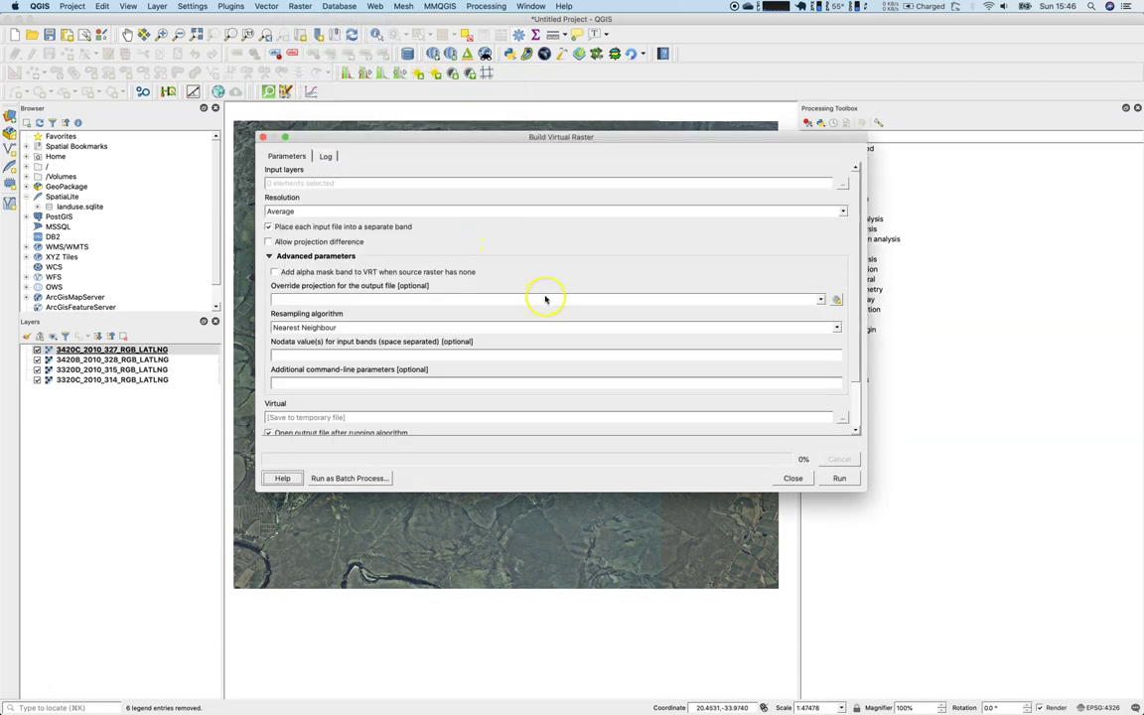
left_click(842, 183)
left_click(471, 253)
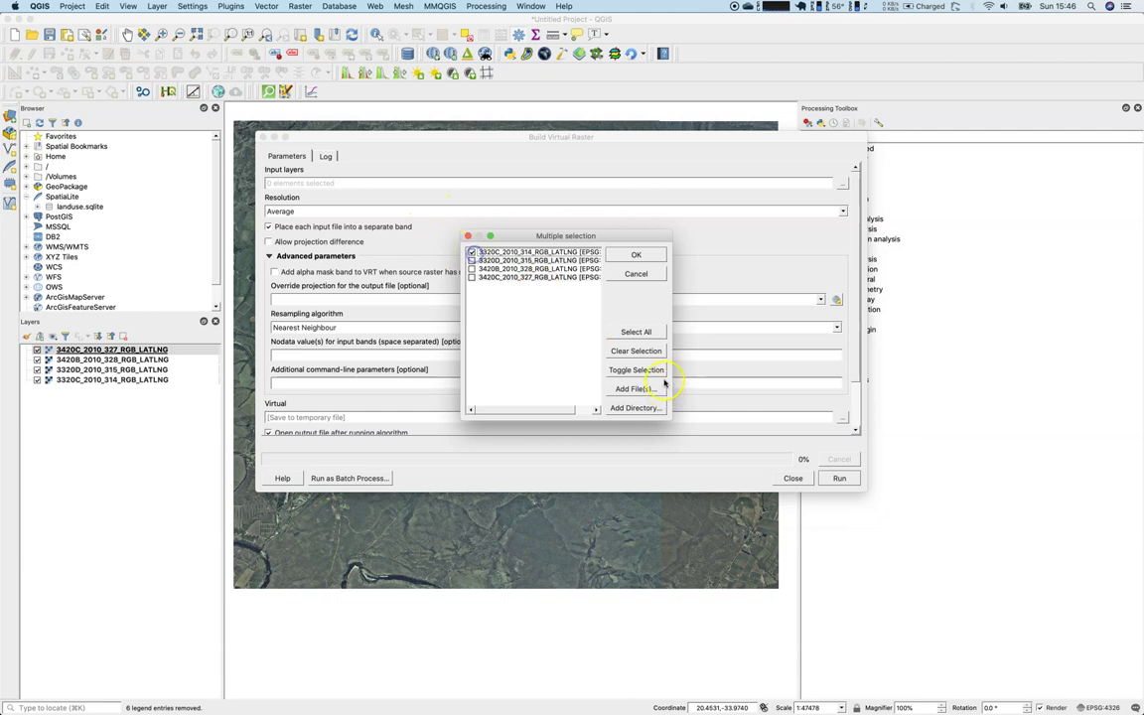
left_click(632, 333)
left_click(635, 254)
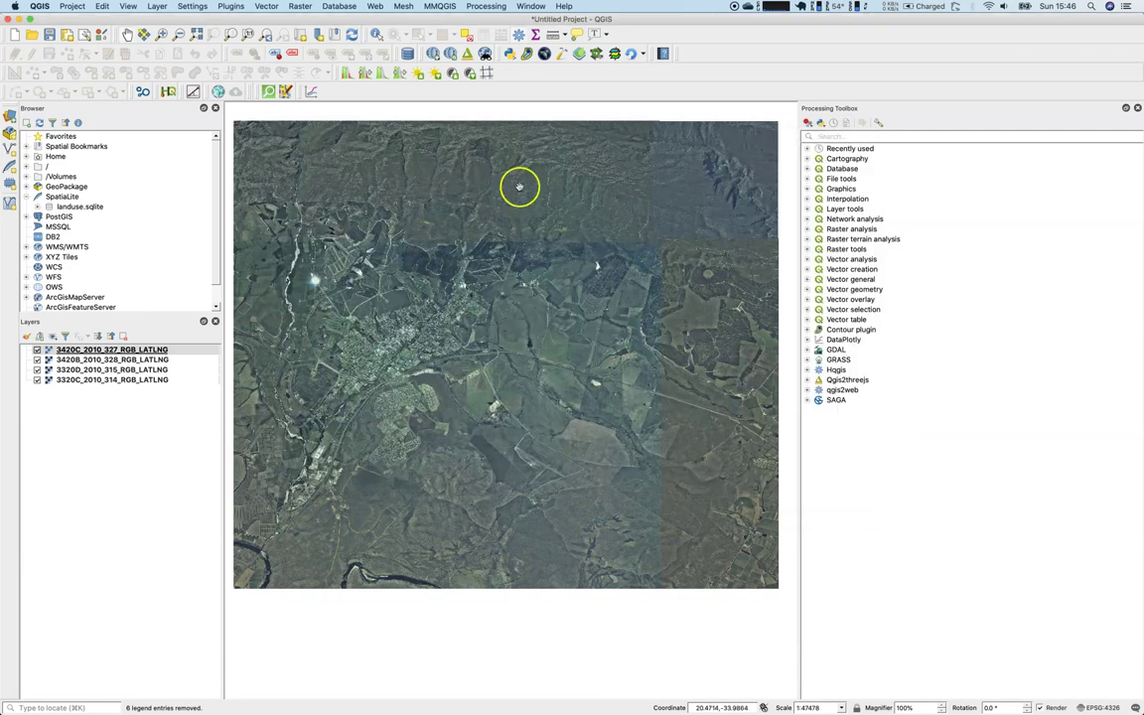
key("ctrl+Up")
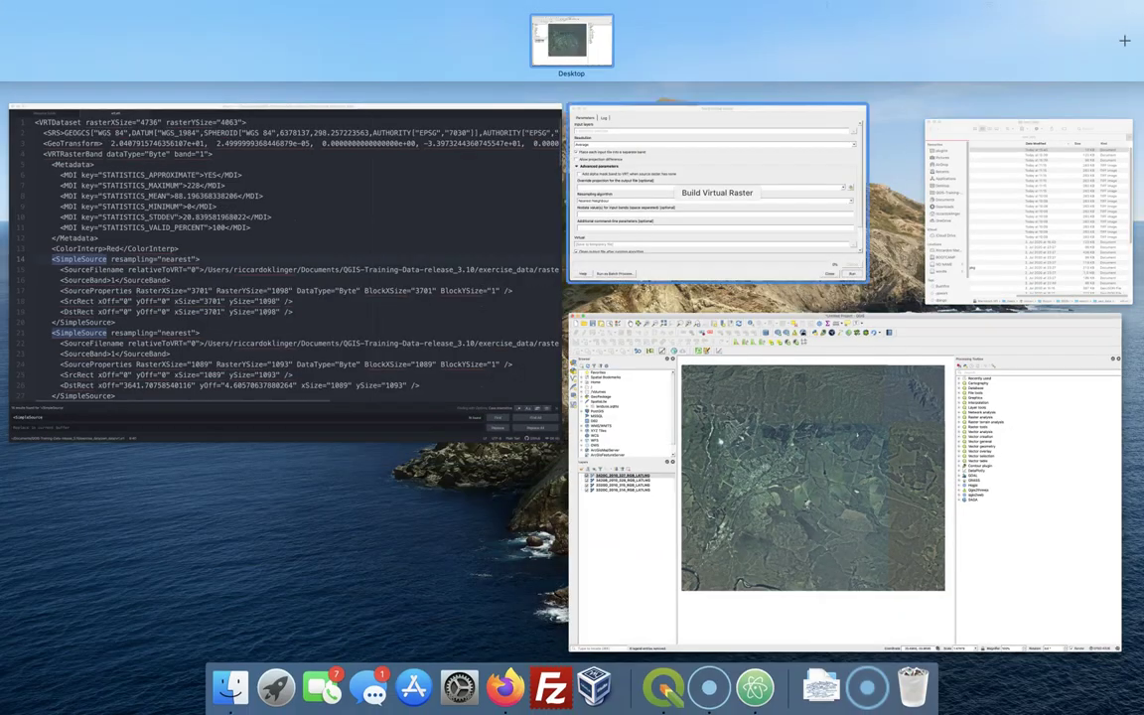
left_click(712, 273)
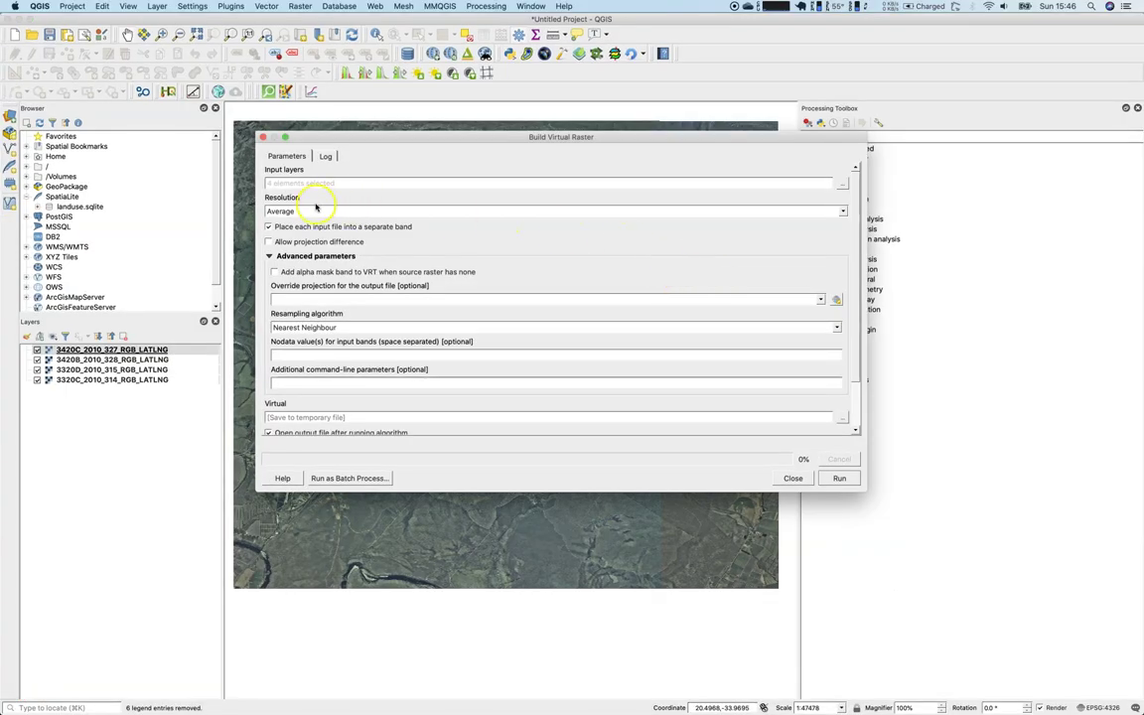
Keep Average resolution and turn off placing each input file into a separate band
left_click(310, 210)
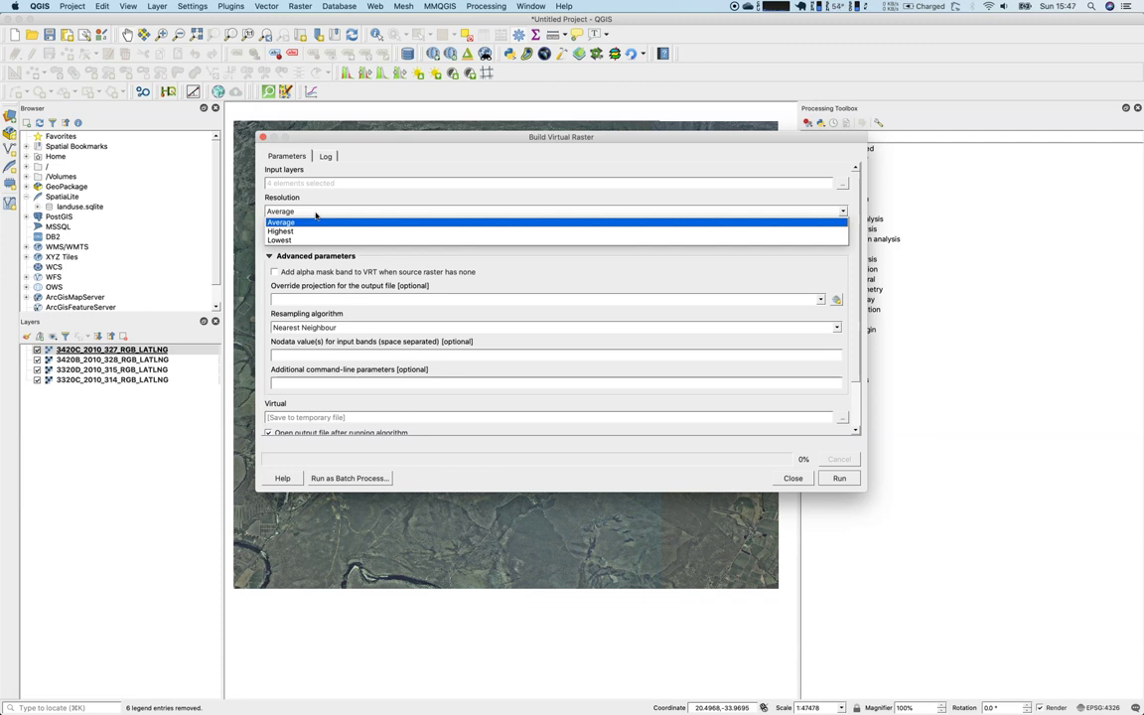
left_click(316, 224)
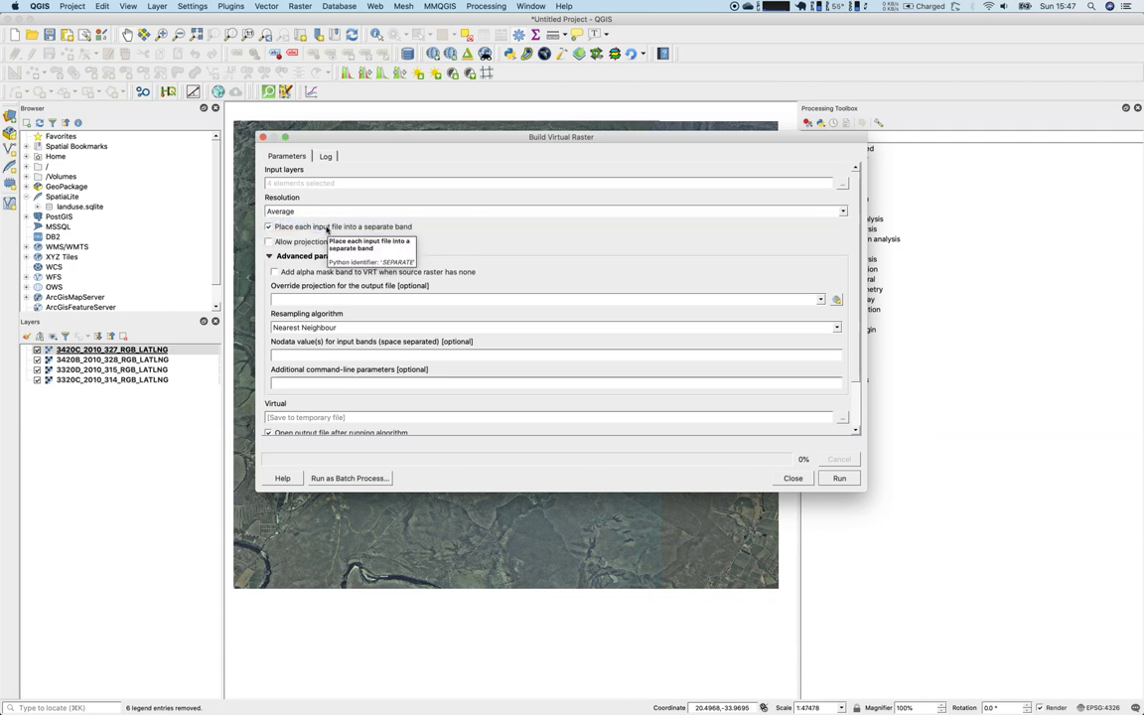
left_click(327, 227)
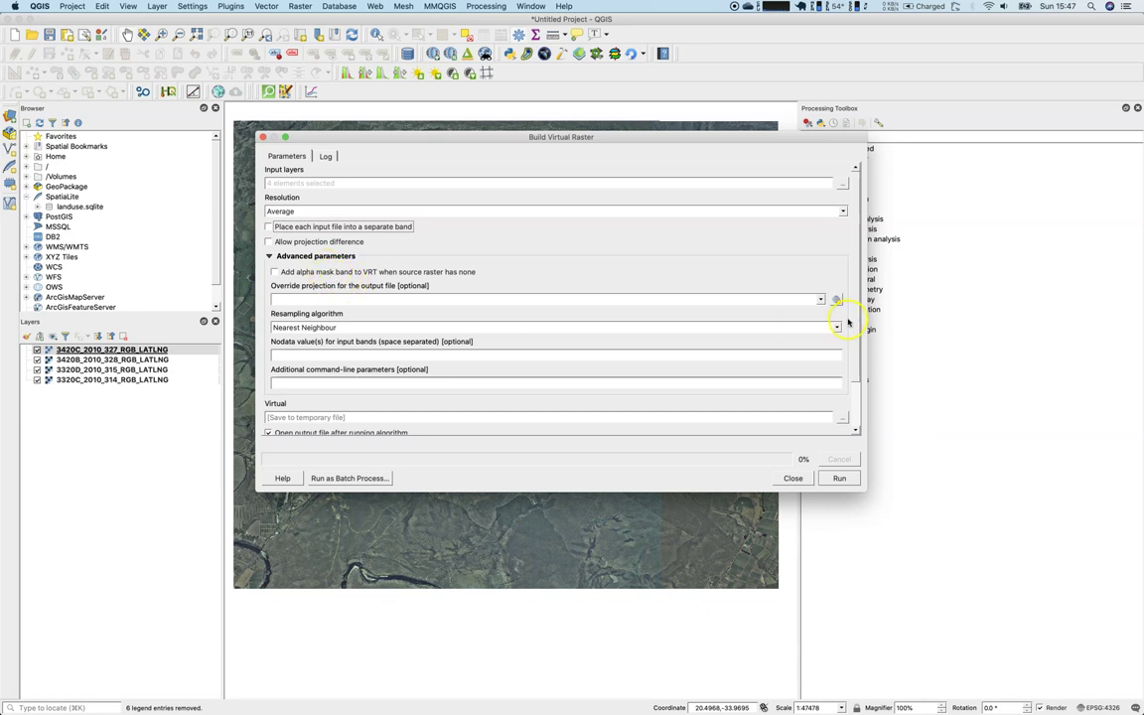
left_click_drag(852, 325, 858, 383)
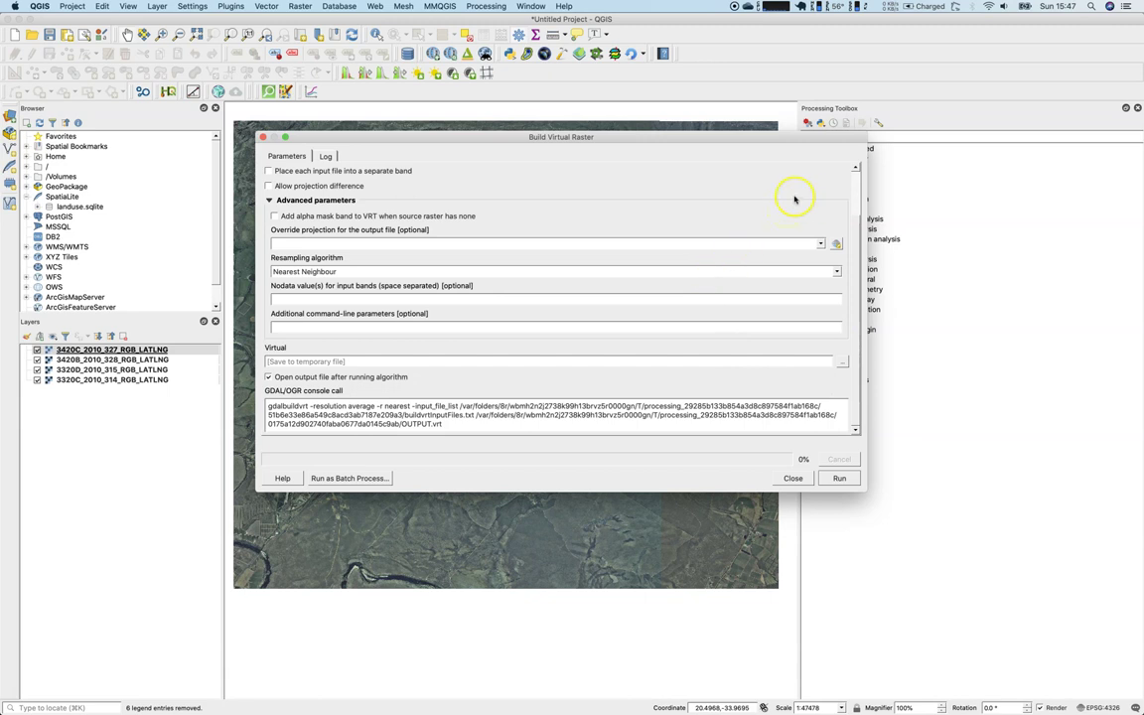
left_click(853, 183)
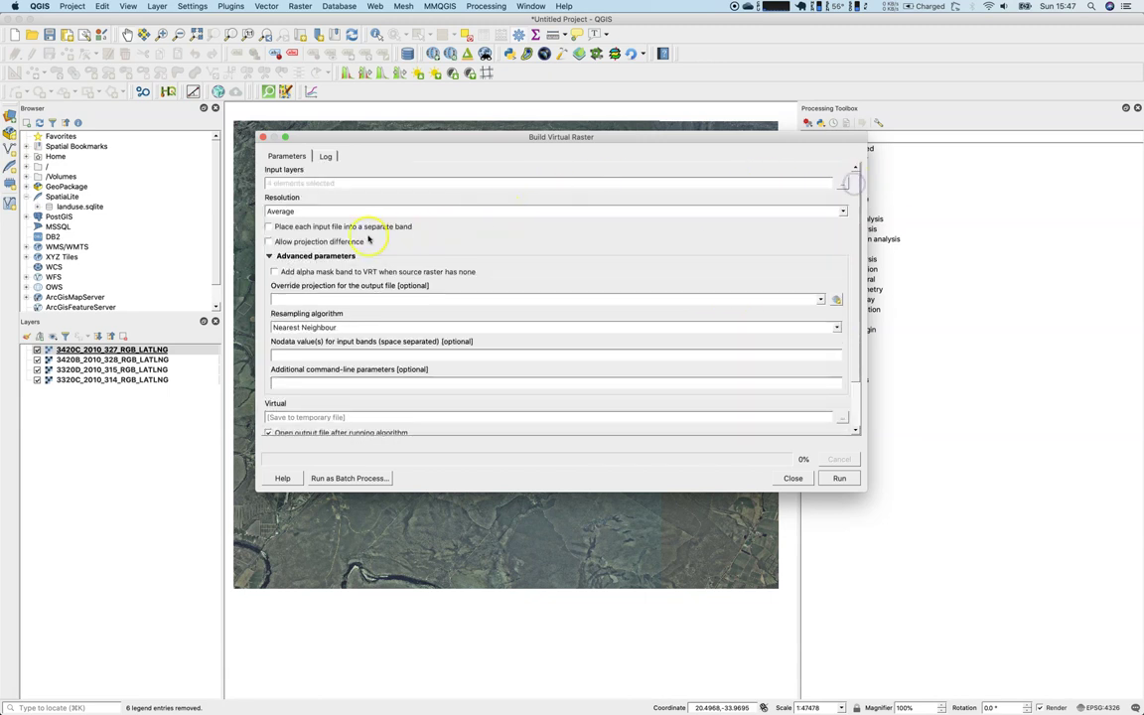
left_click(366, 323)
left_click(365, 326)
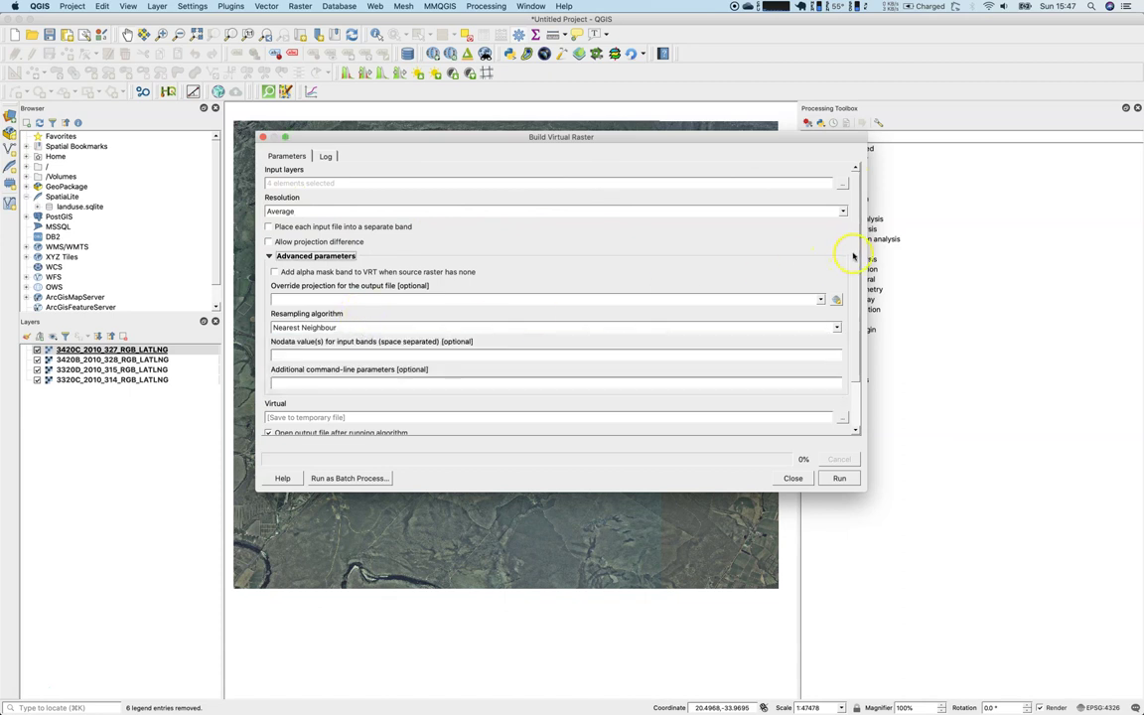
left_click_drag(855, 255, 850, 313)
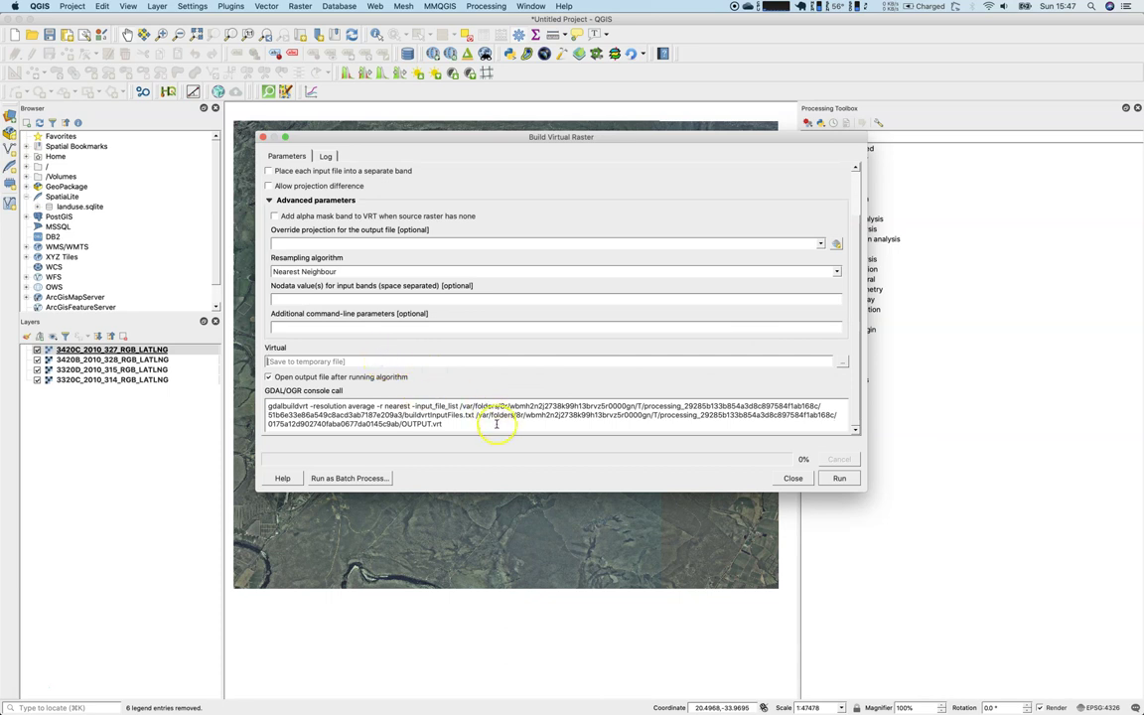
left_click_drag(467, 424, 252, 404)
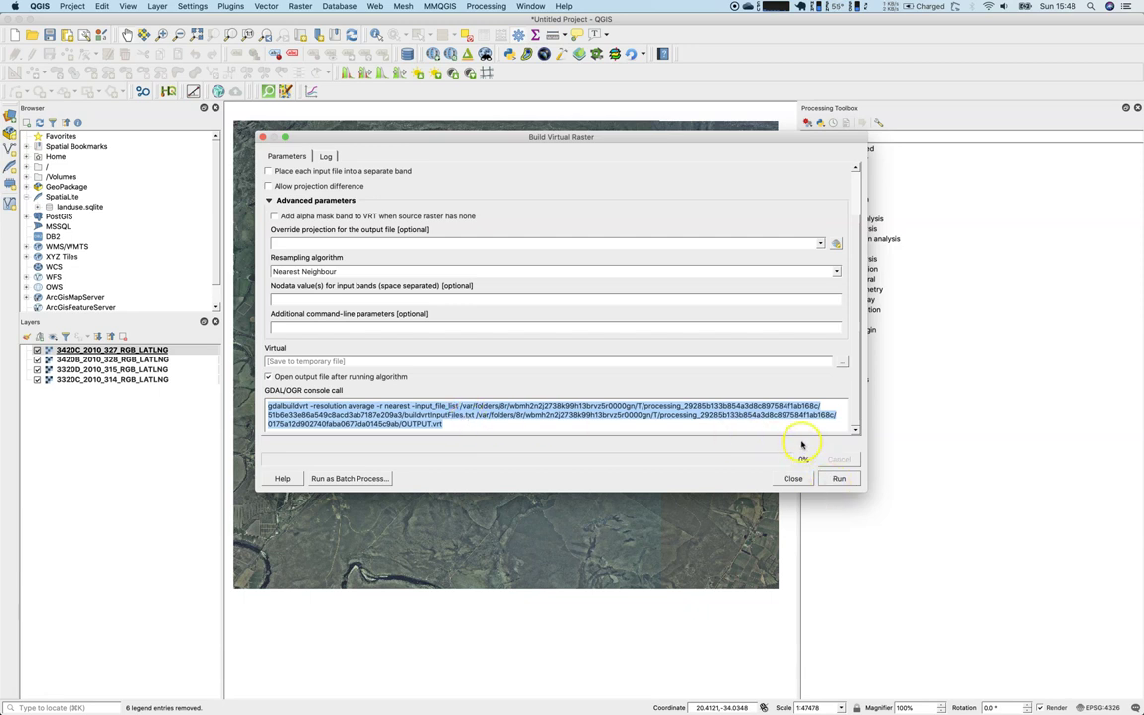
Set the virtual raster output to vrt.vrt in own_data, overwriting the existing file
left_click(842, 361)
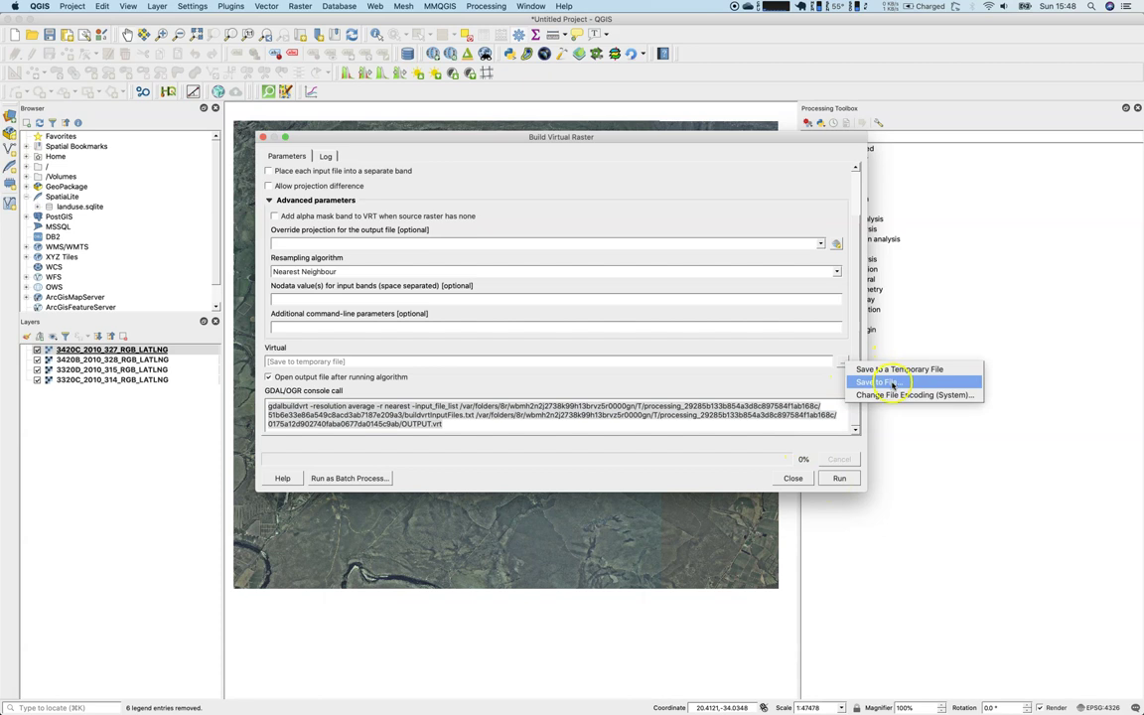
left_click(879, 381)
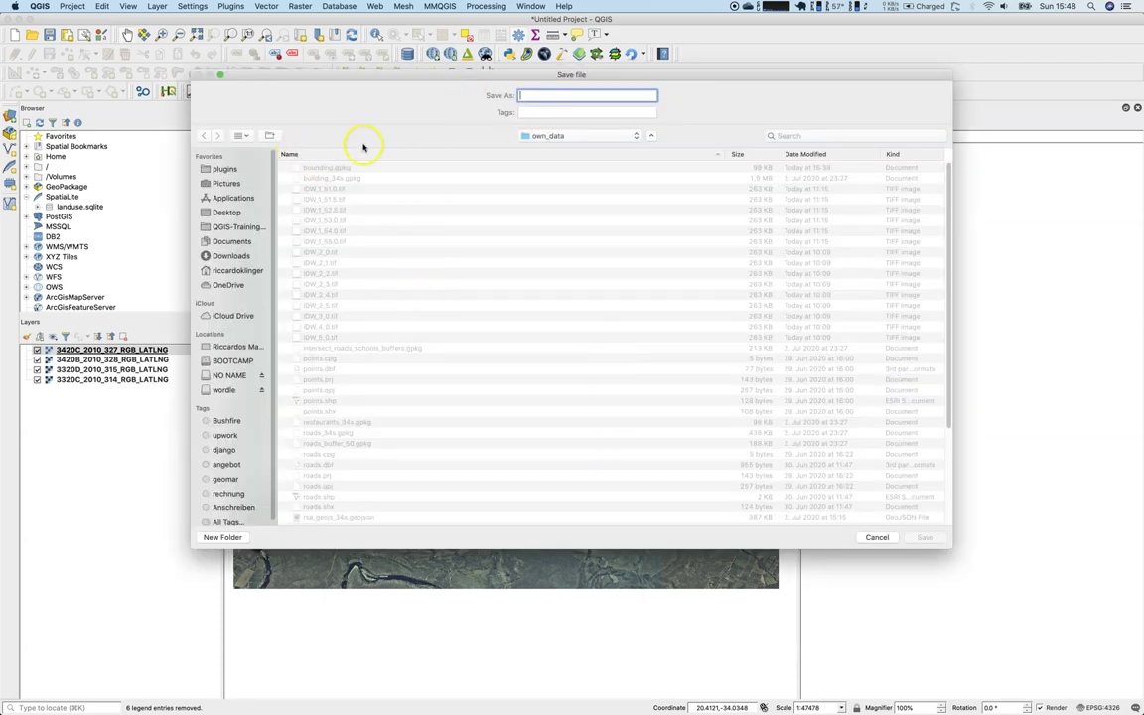
left_click(837, 154)
left_click(338, 167)
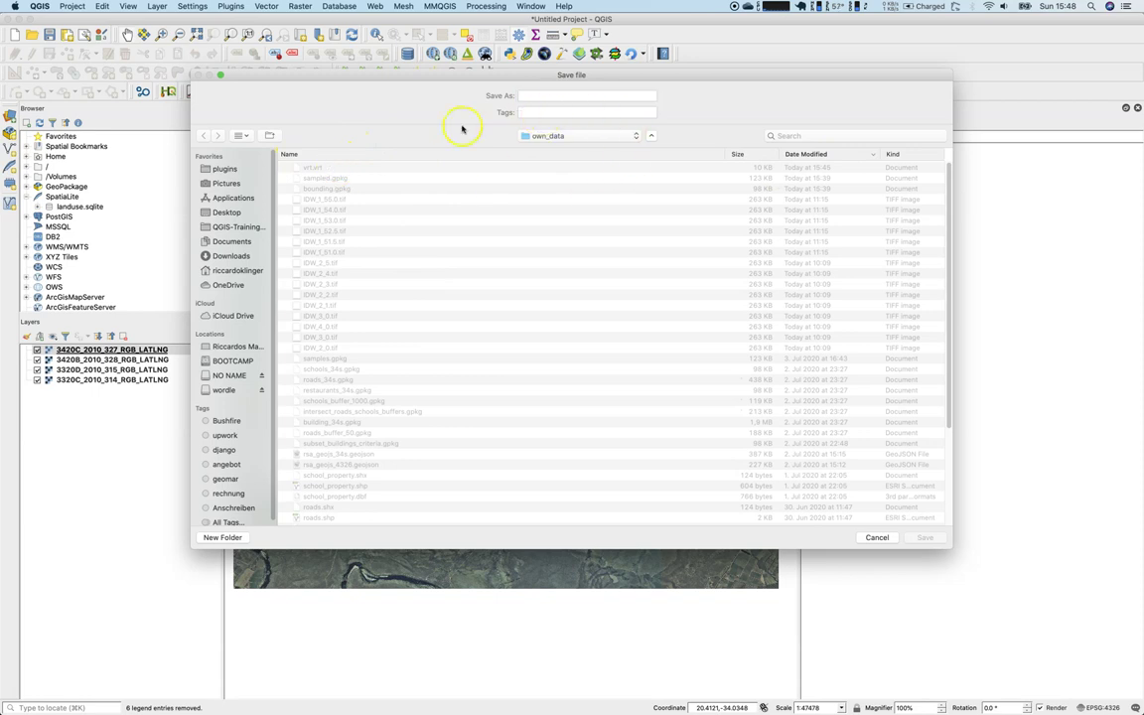
left_click(309, 166)
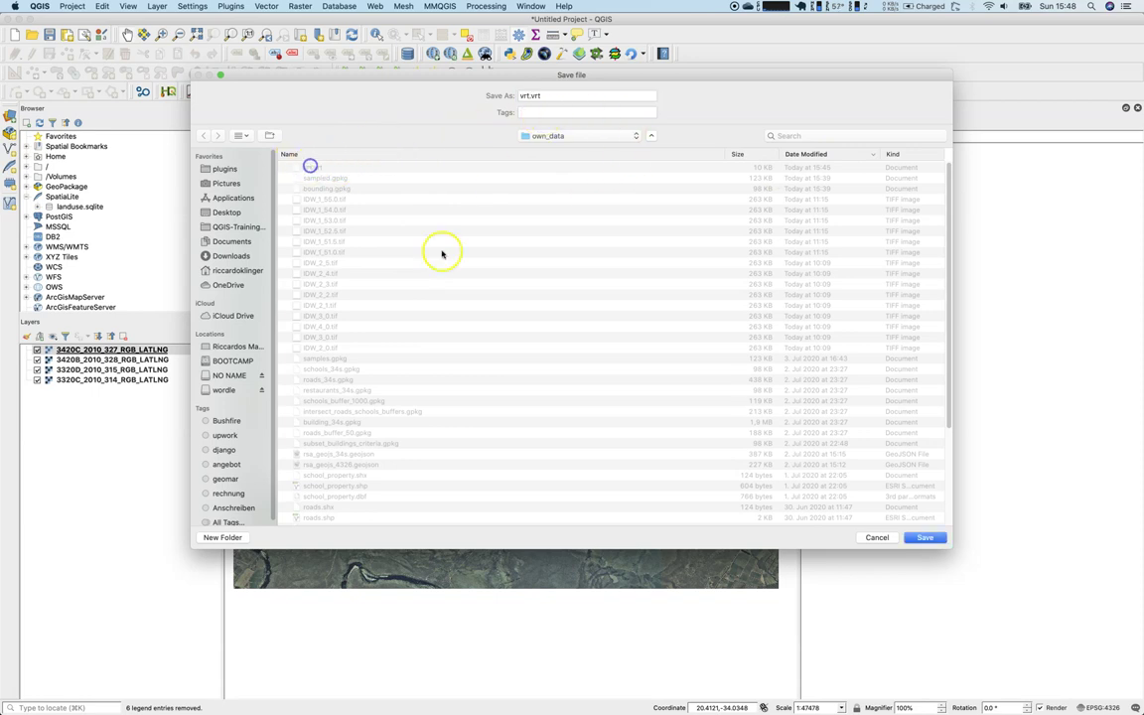
left_click(925, 537)
left_click(652, 147)
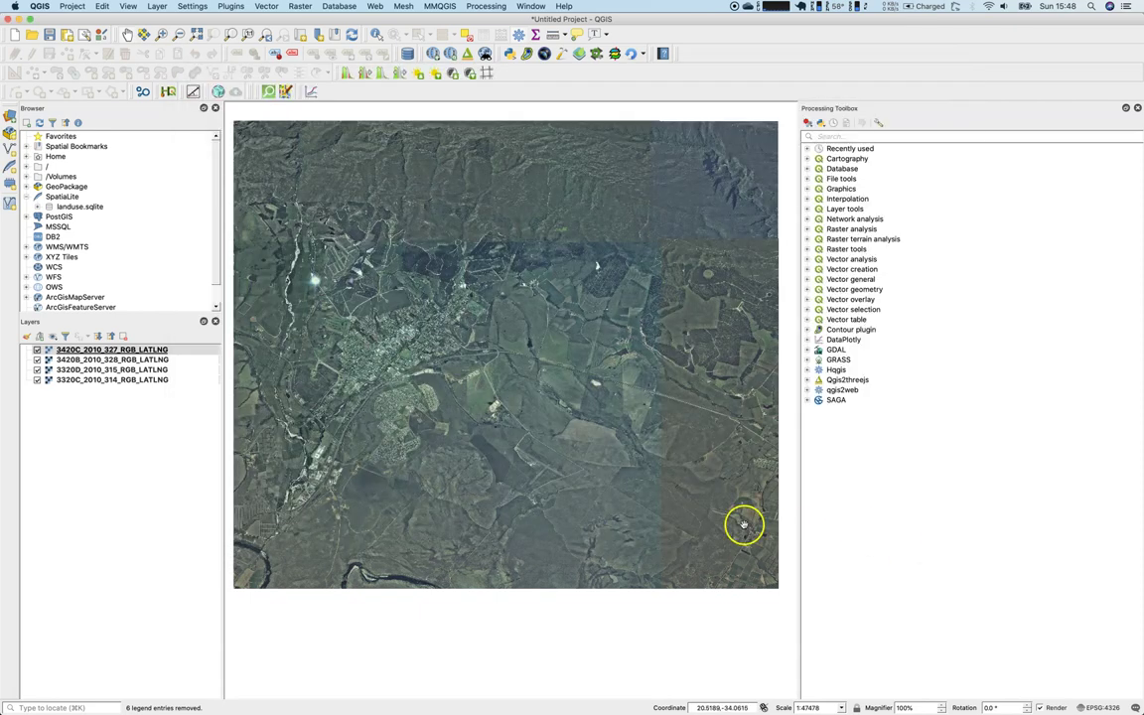
Run the Build Virtual Raster algorithm
mouse_move(1143, 0)
left_click(689, 401)
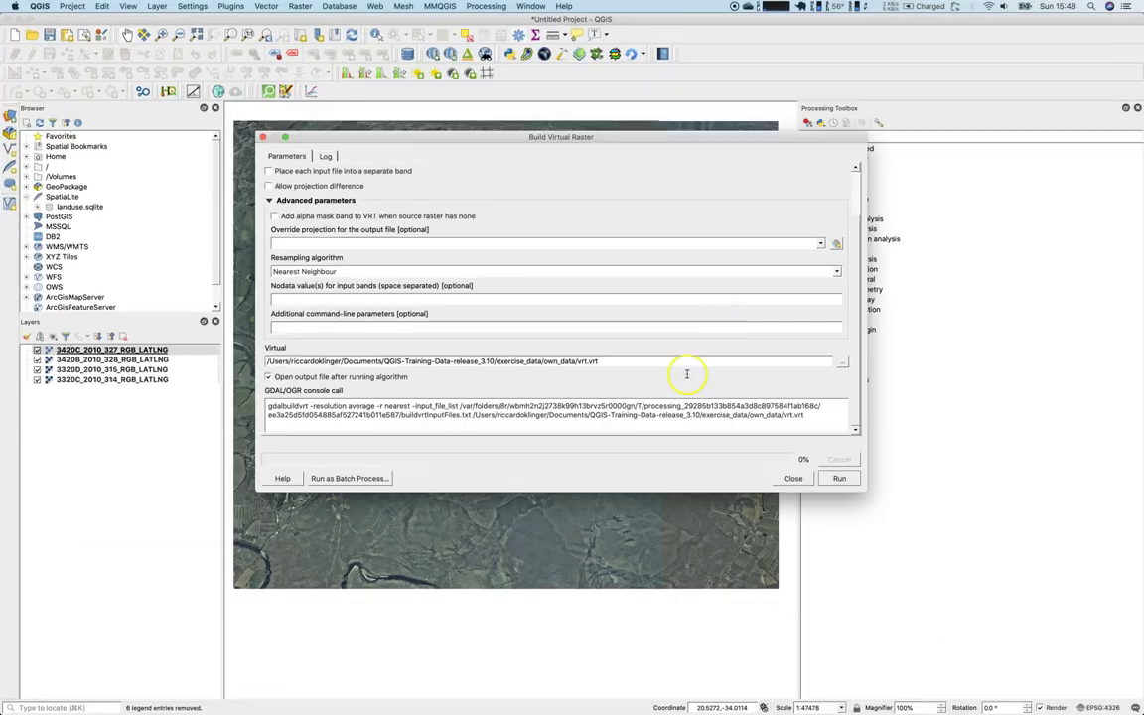
left_click(834, 479)
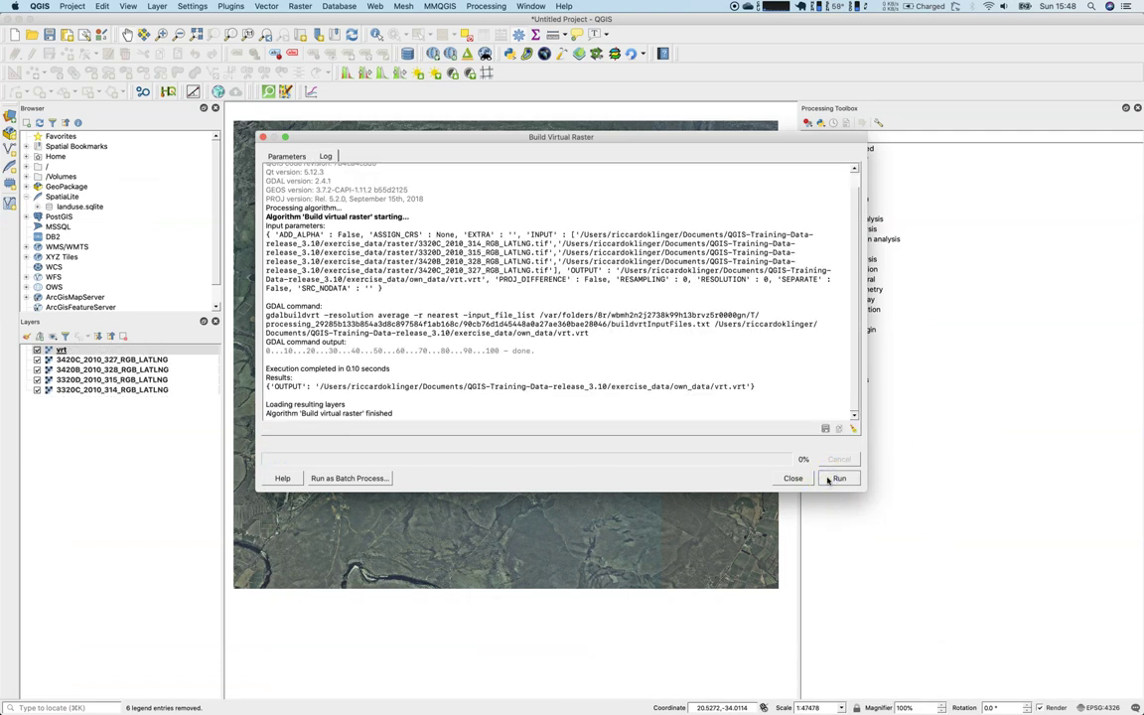
Close the finished run and hide the four RGB_LATLNG tile layers, keeping vrt visible
left_click(800, 478)
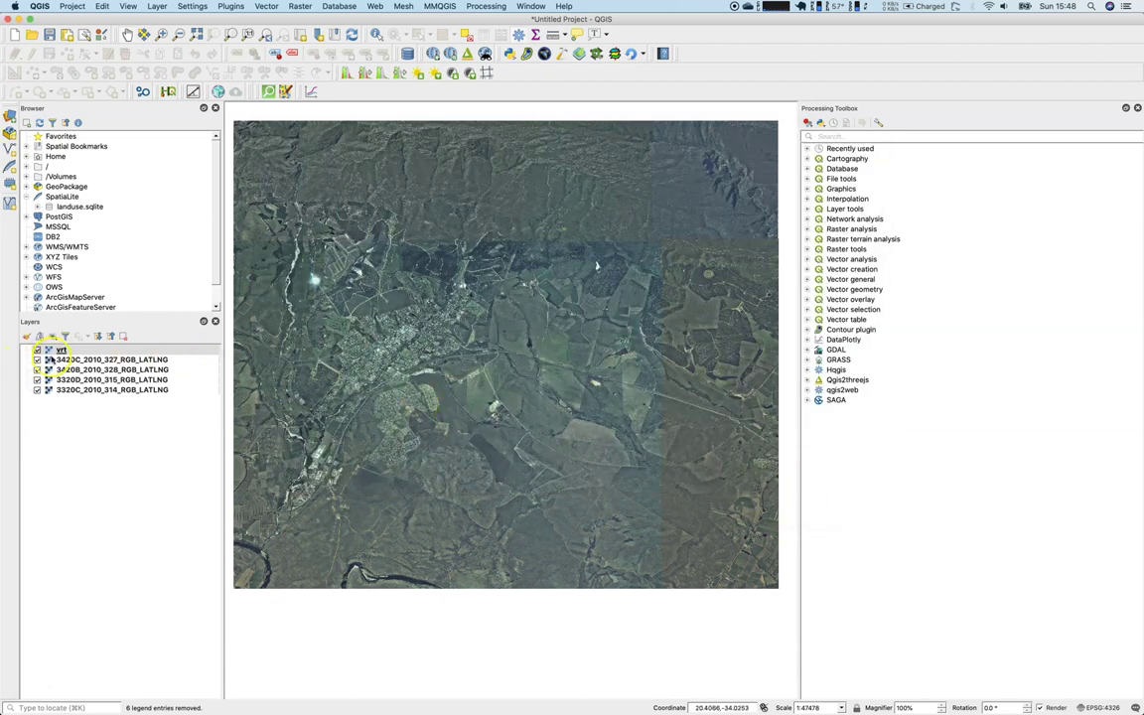
left_click(37, 350)
left_click(37, 359)
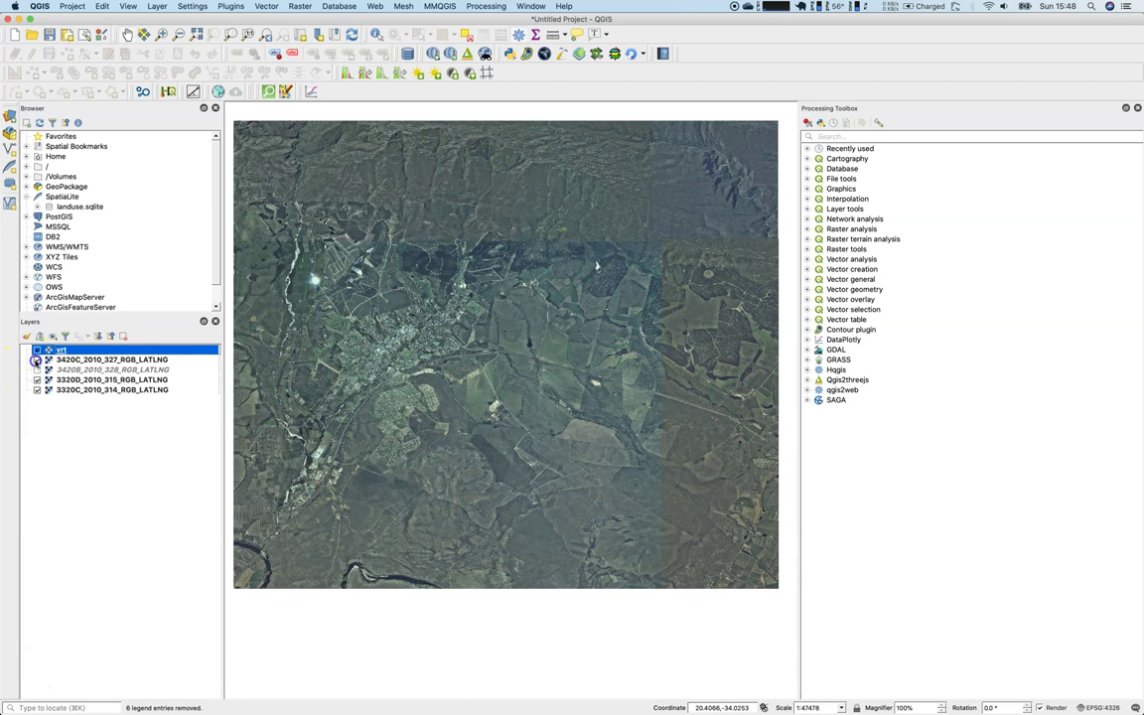
left_click(37, 369)
left_click(37, 349)
left_click(36, 379)
left_click(37, 389)
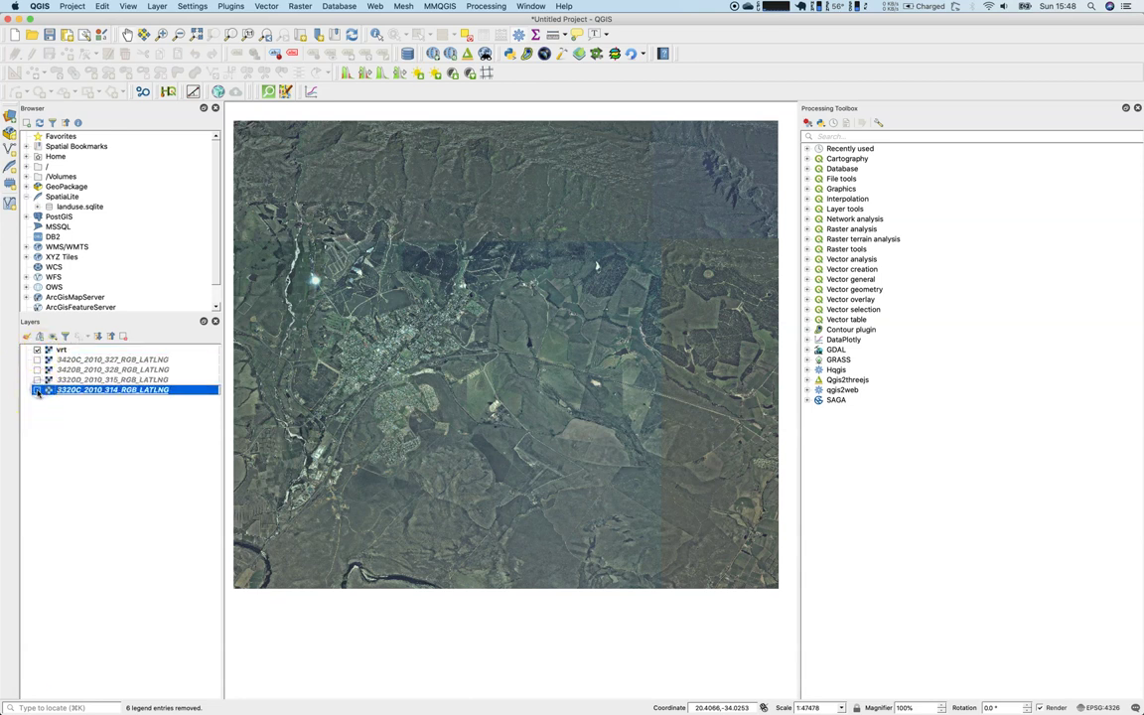
Toggle the vrt mosaic on and off to compare, leaving it visible
left_click(37, 350)
left_click(37, 350)
left_click(36, 349)
left_click(37, 349)
left_click(37, 349)
left_click(36, 349)
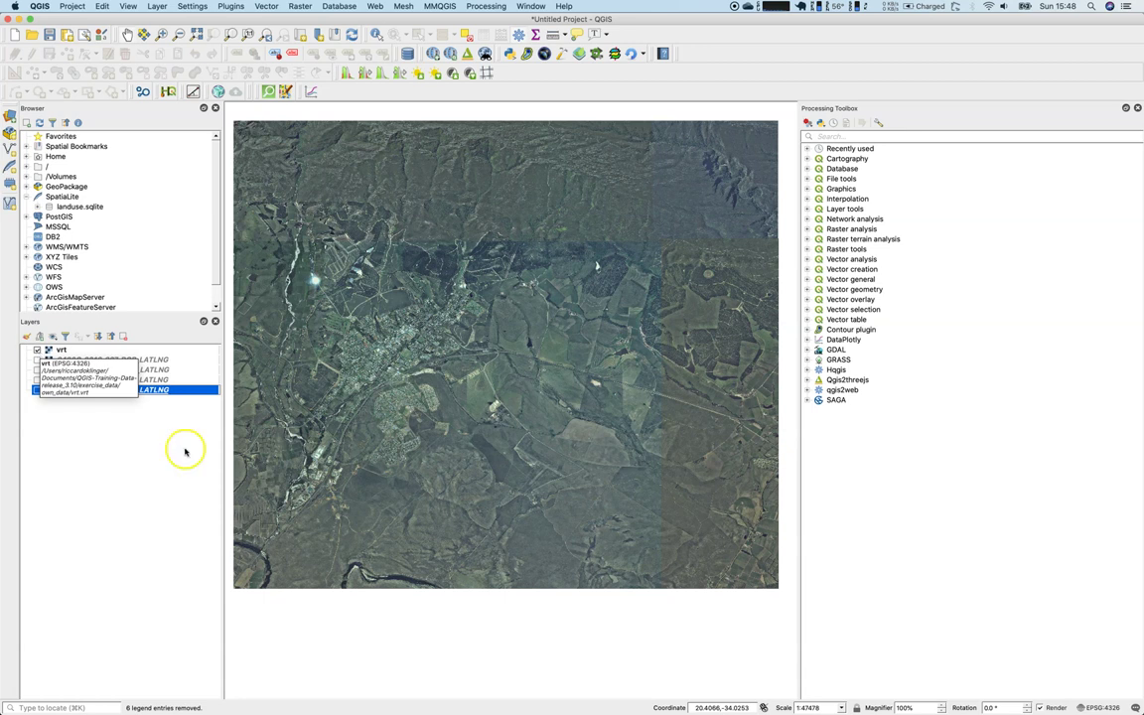
Switch to Finder and locate vrt.vrt in the own_data folder
key("super+Tab")
key("super+Tab")
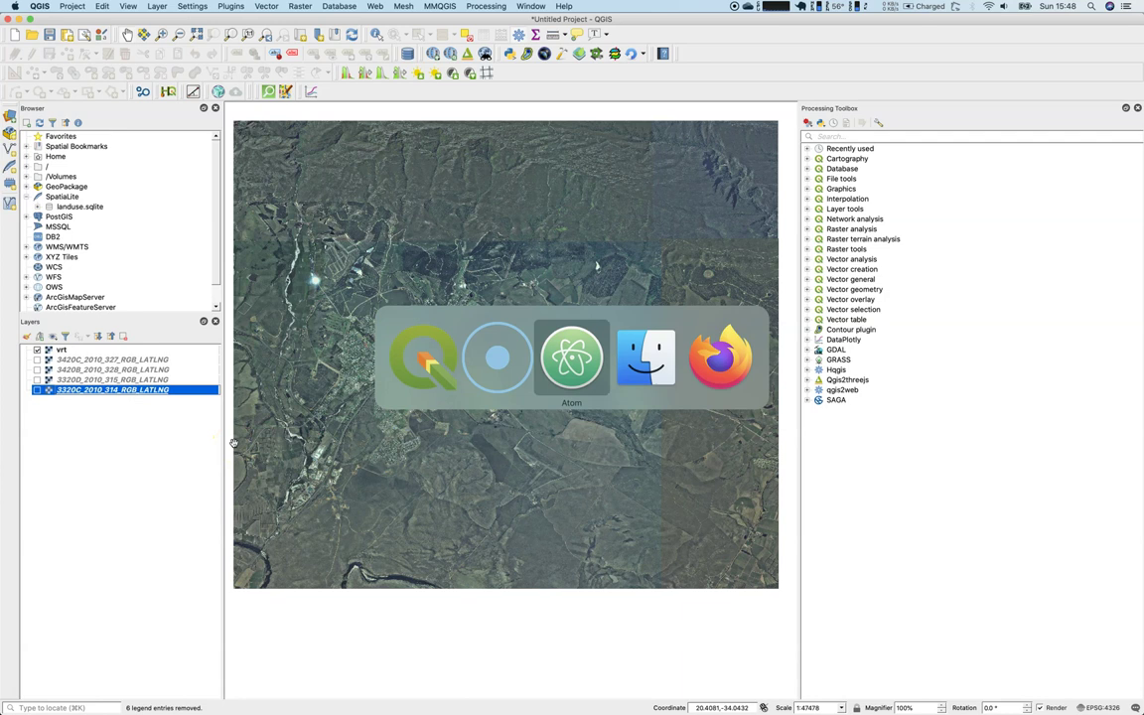
key("super+Tab")
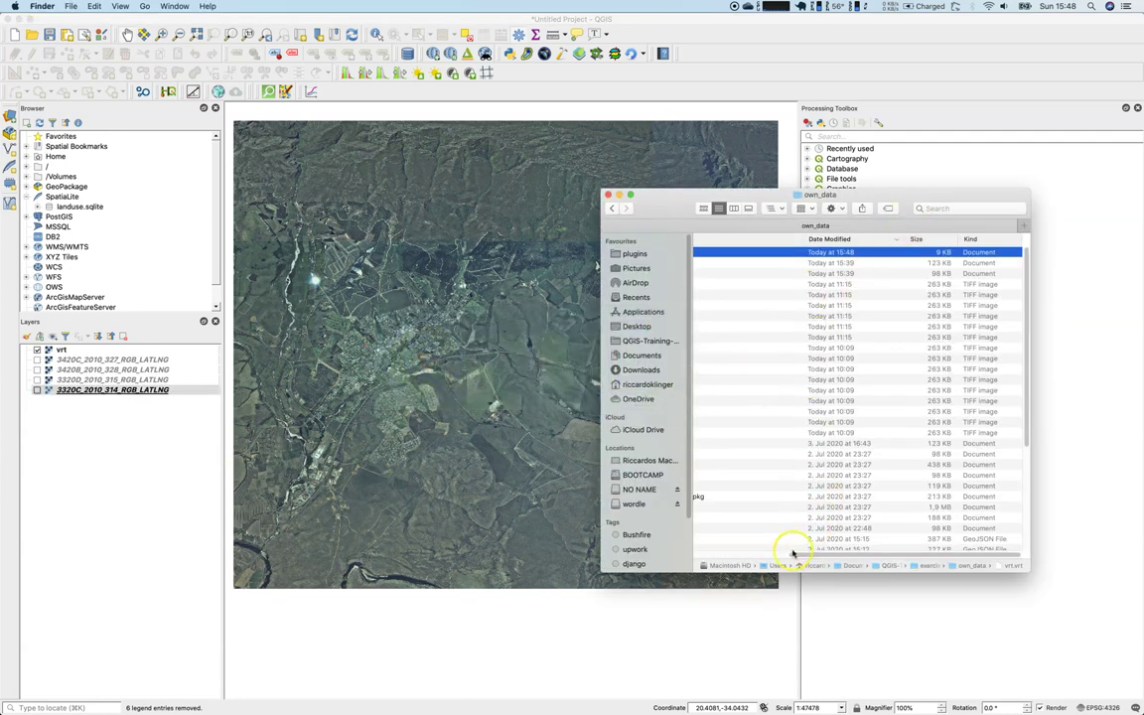
scroll(786, 552, "left", 5)
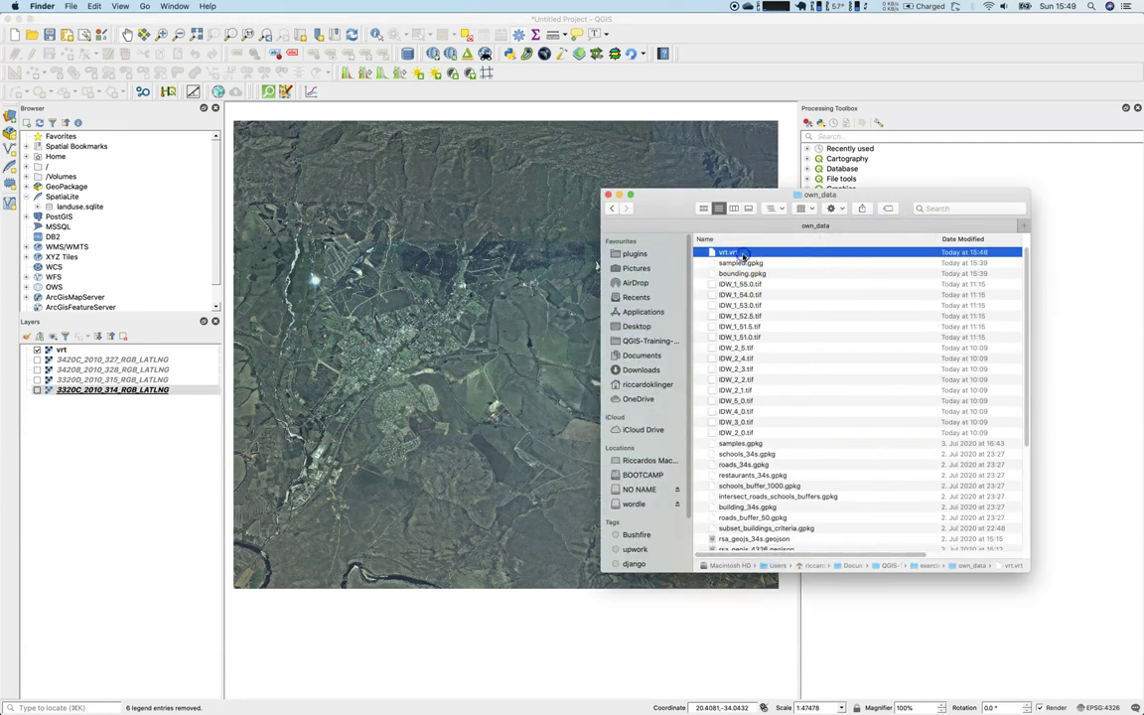
scroll(970, 552, "right", 5)
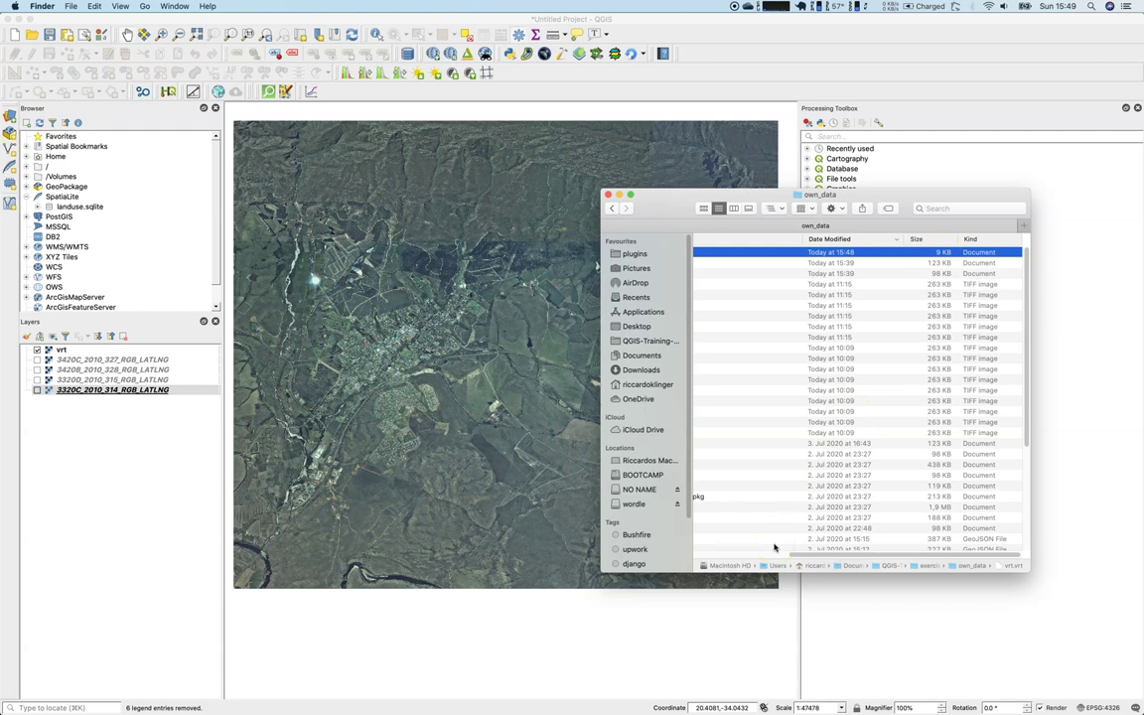
Switch to Atom where vrt.vrt is open and skim its XML
key("super+Tab")
key("super+Tab")
key("super+Tab")
scroll(526, 335, "down", 1)
scroll(526, 336, "up", 1)
Inspect the VRTDataset, SRS, GeoTransform and VRTRasterBand lines at the top of vrt.vrt
left_click_drag(58, 52, 444, 54)
left_click(506, 59)
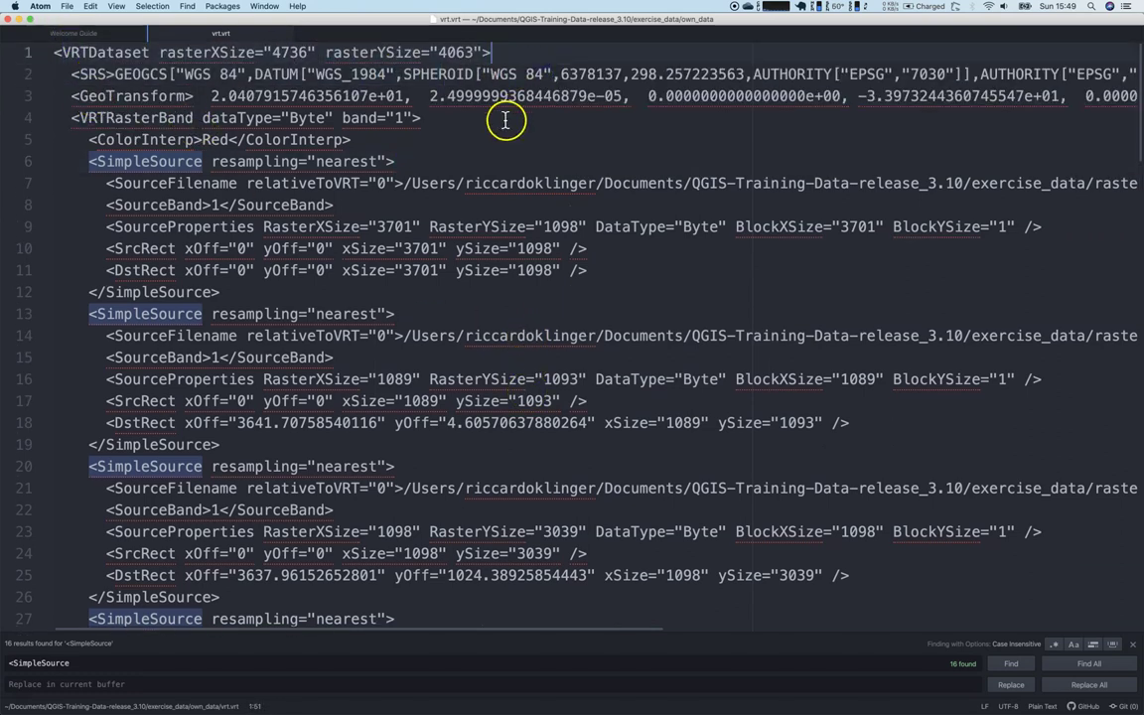
left_click_drag(56, 74, 592, 158)
double_click(92, 73)
left_click(592, 156)
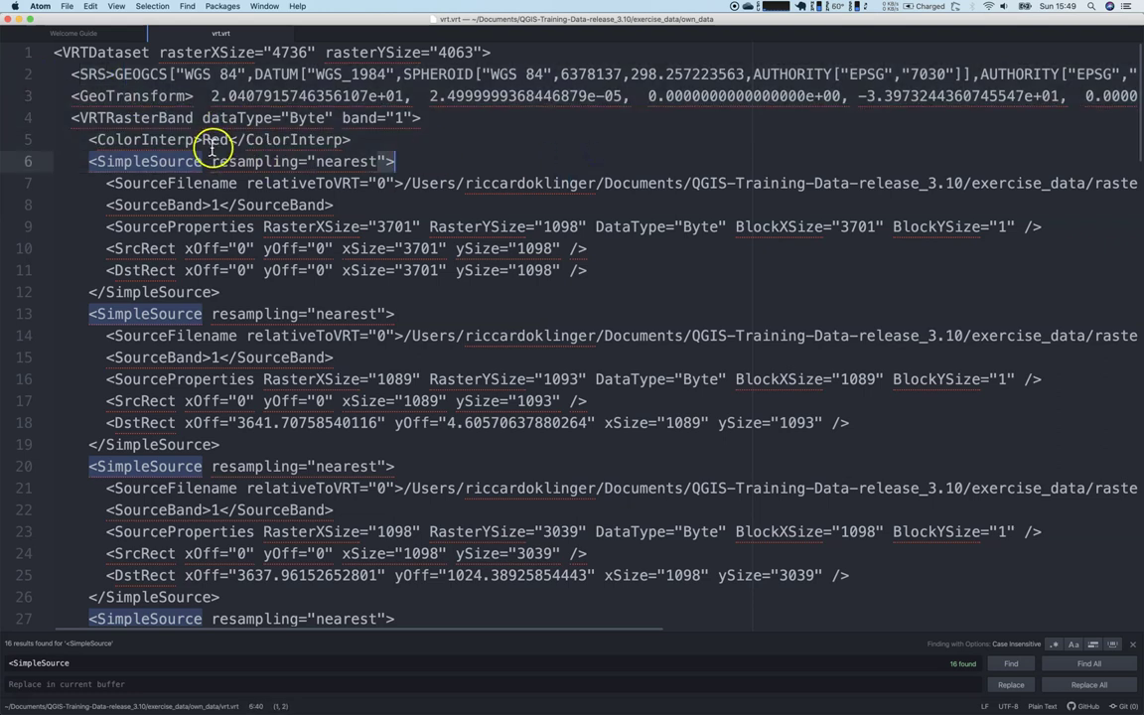
left_click(125, 117)
left_click(375, 119)
Search vrt.vrt for <SimpleSource entries, finding 16 matches
scroll(390, 270, "down", 20)
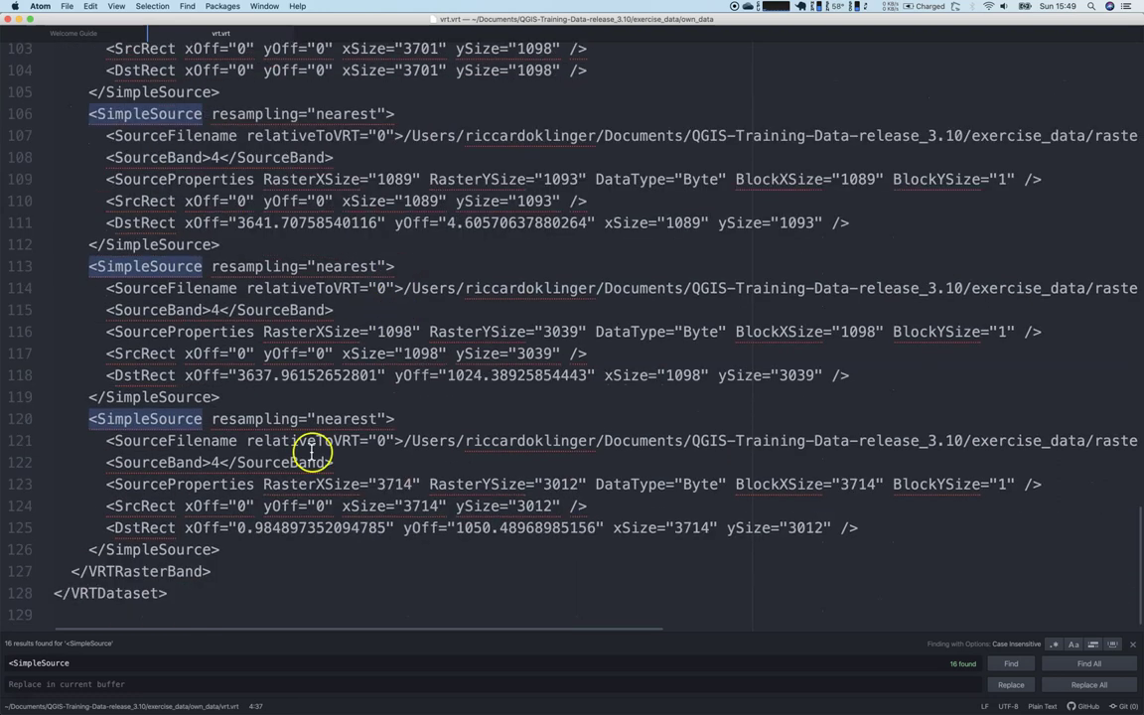
left_click(81, 418)
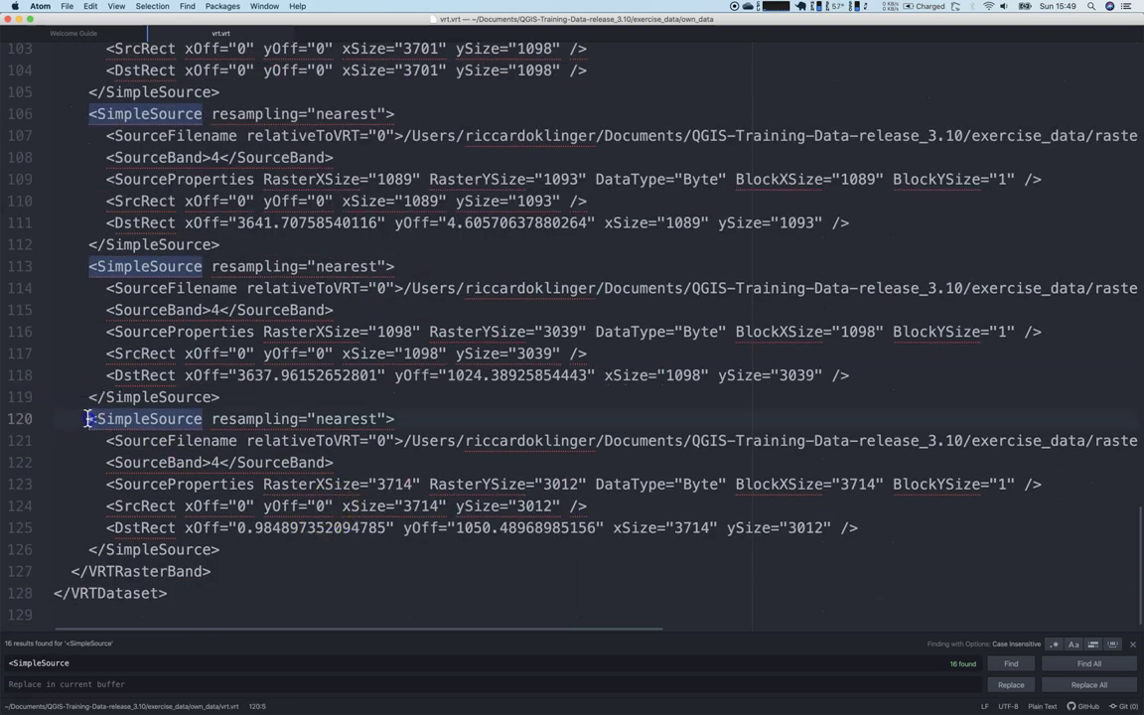
left_click_drag(84, 418, 198, 419)
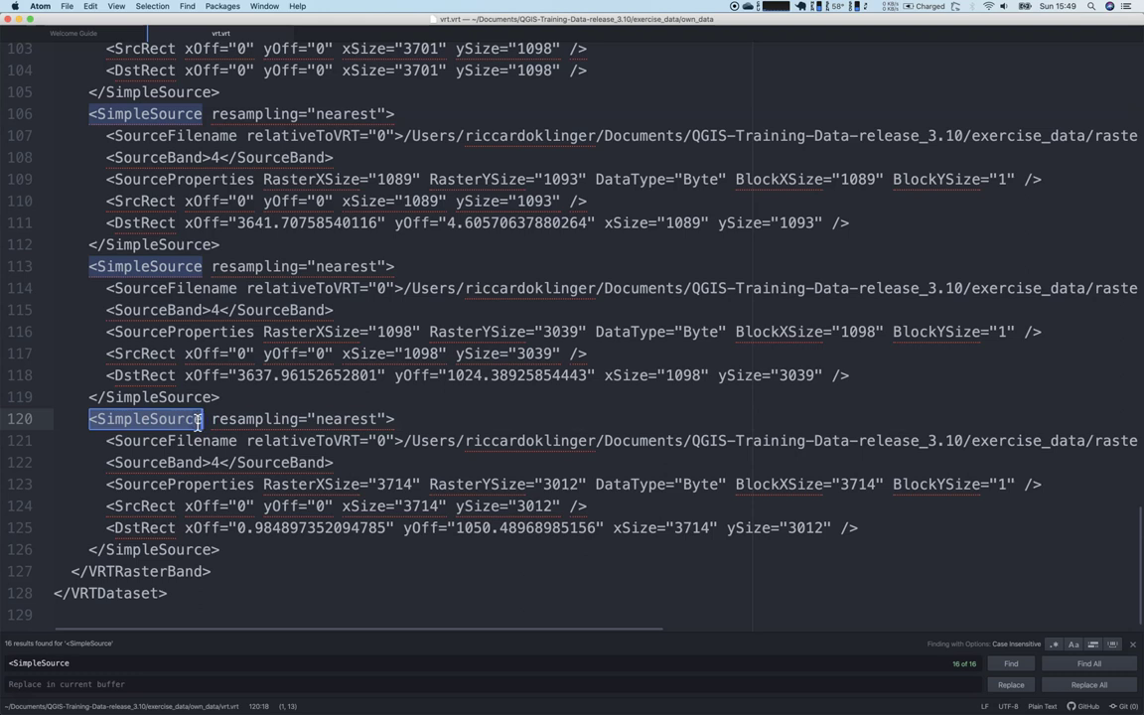
key("super+f")
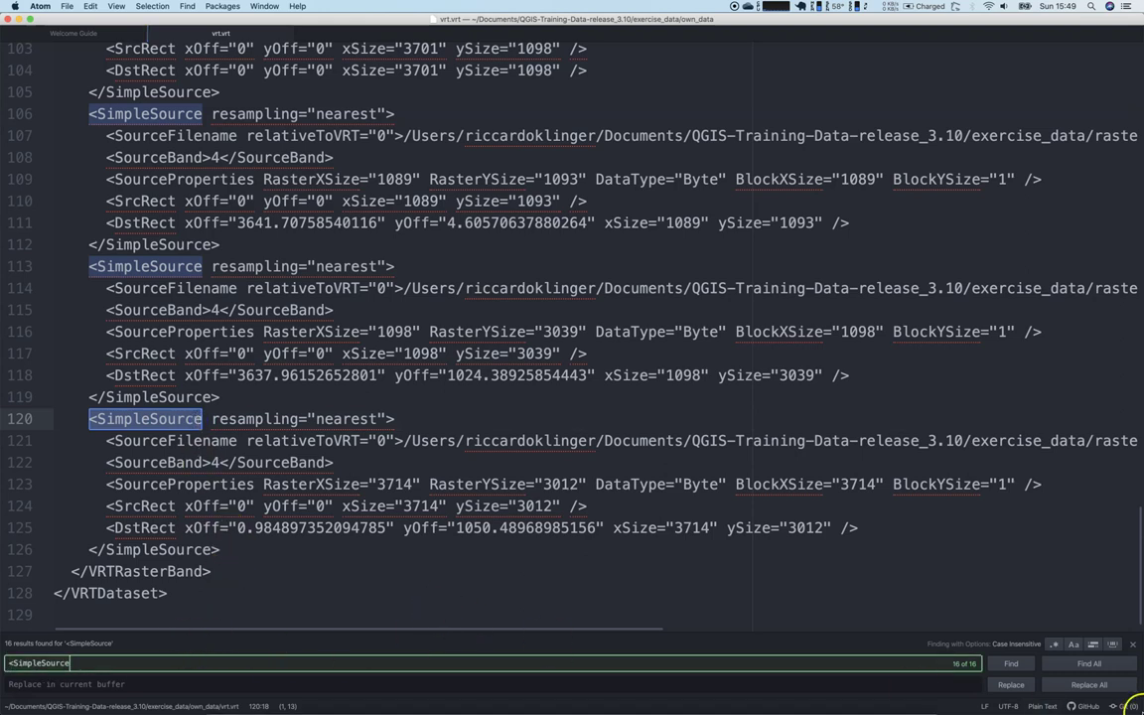
key("F4")
left_click(939, 605)
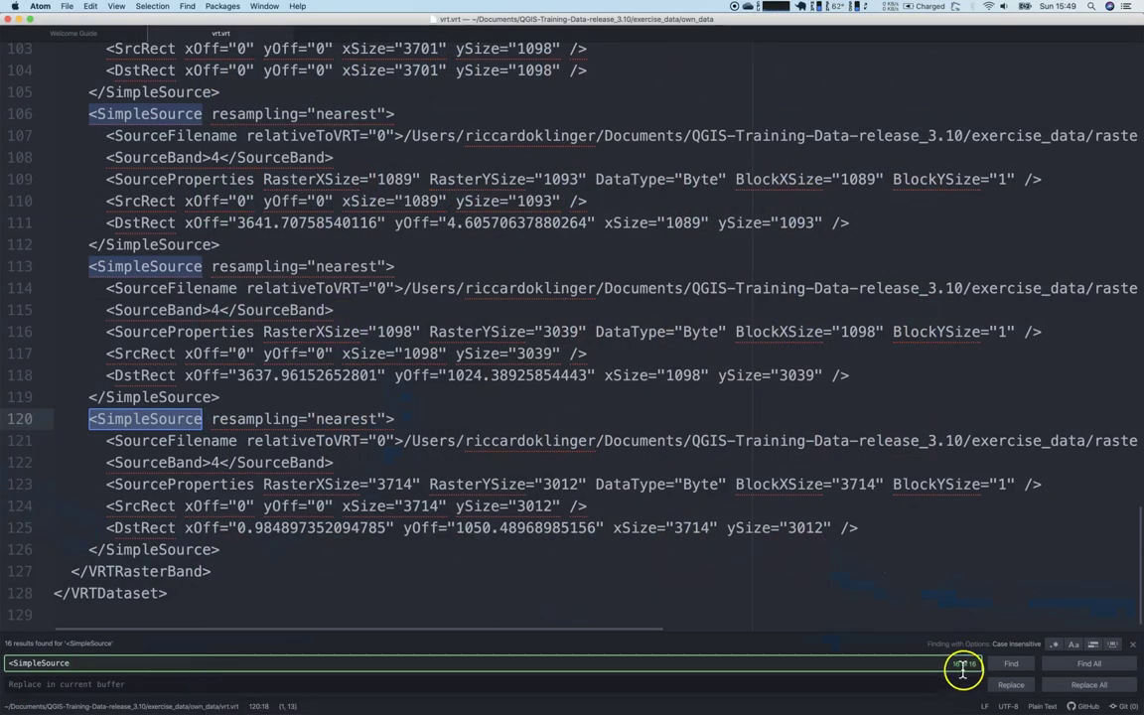
left_click(692, 439)
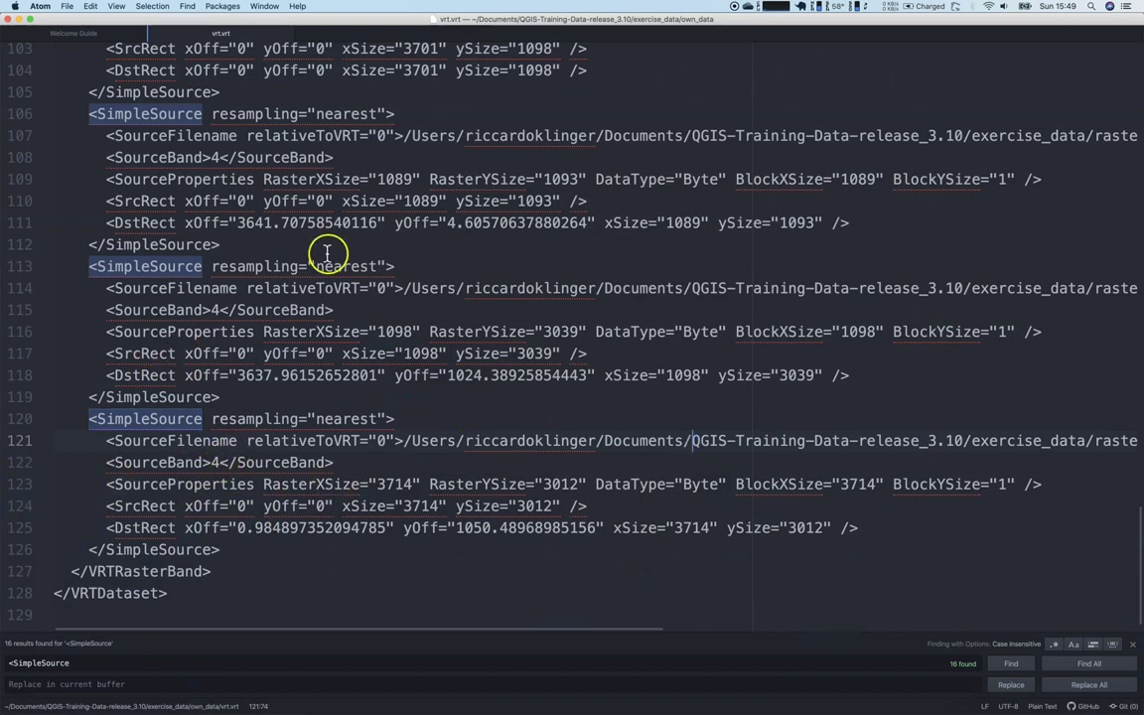
Review the xOff values of the SimpleSource entries, then return to QGIS
scroll(317, 249, "up", 1)
left_click_drag(235, 249, 320, 249)
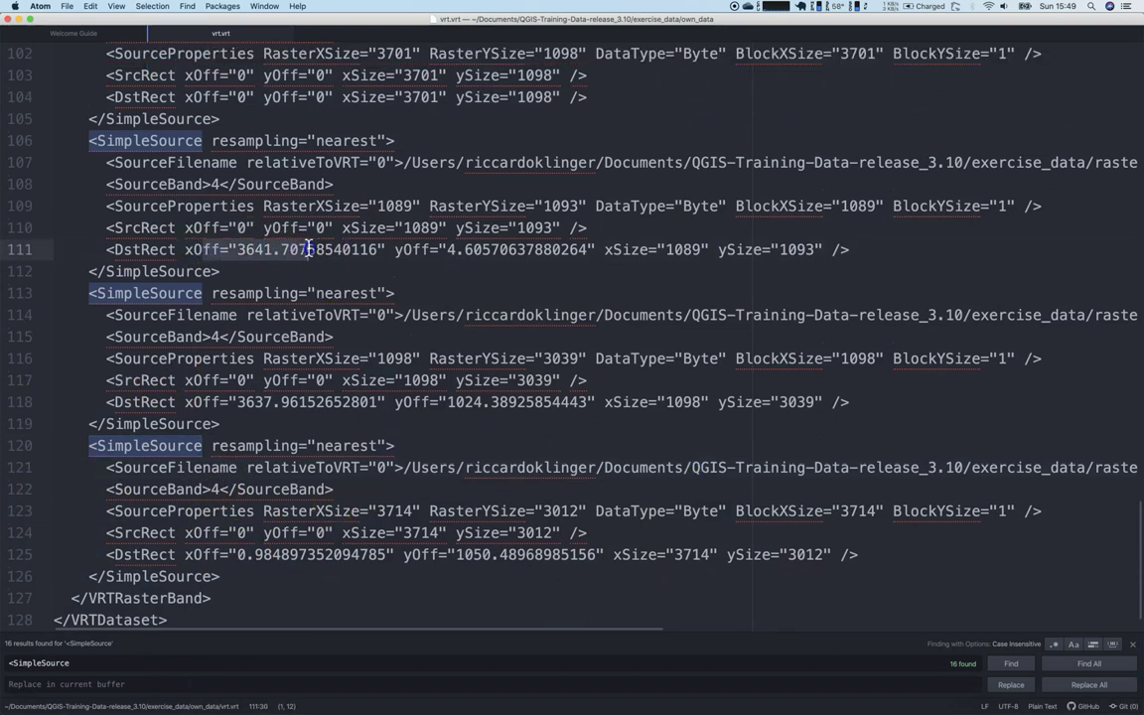
left_click(320, 250)
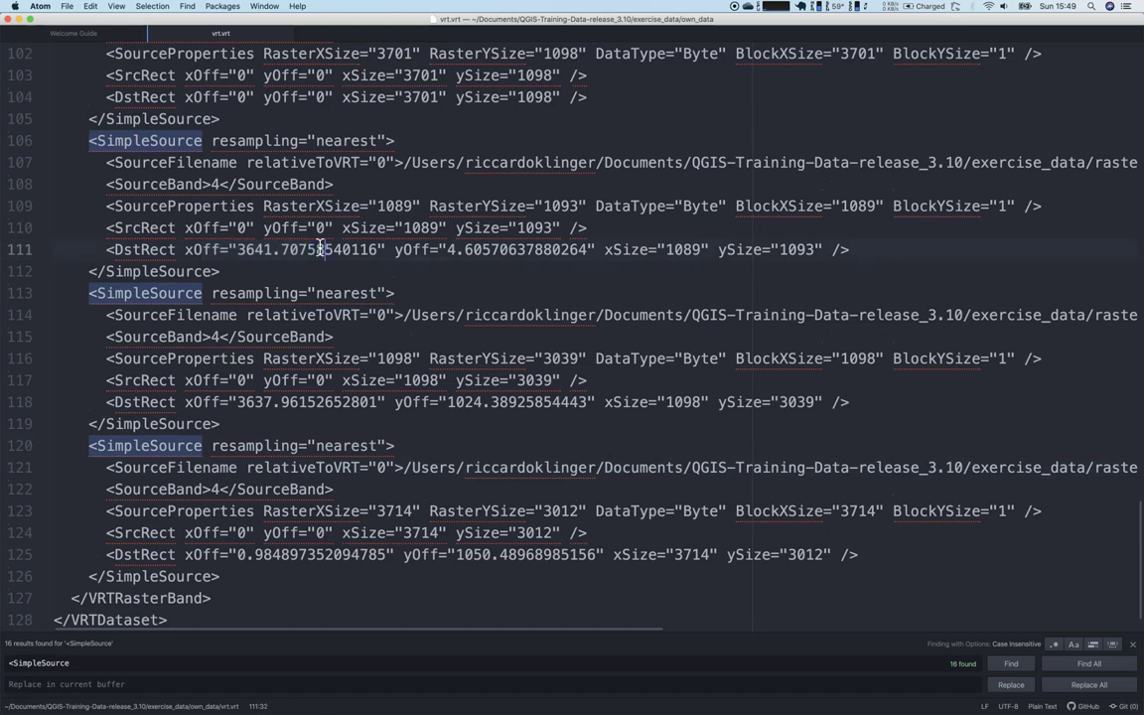
scroll(320, 249, "up", 15)
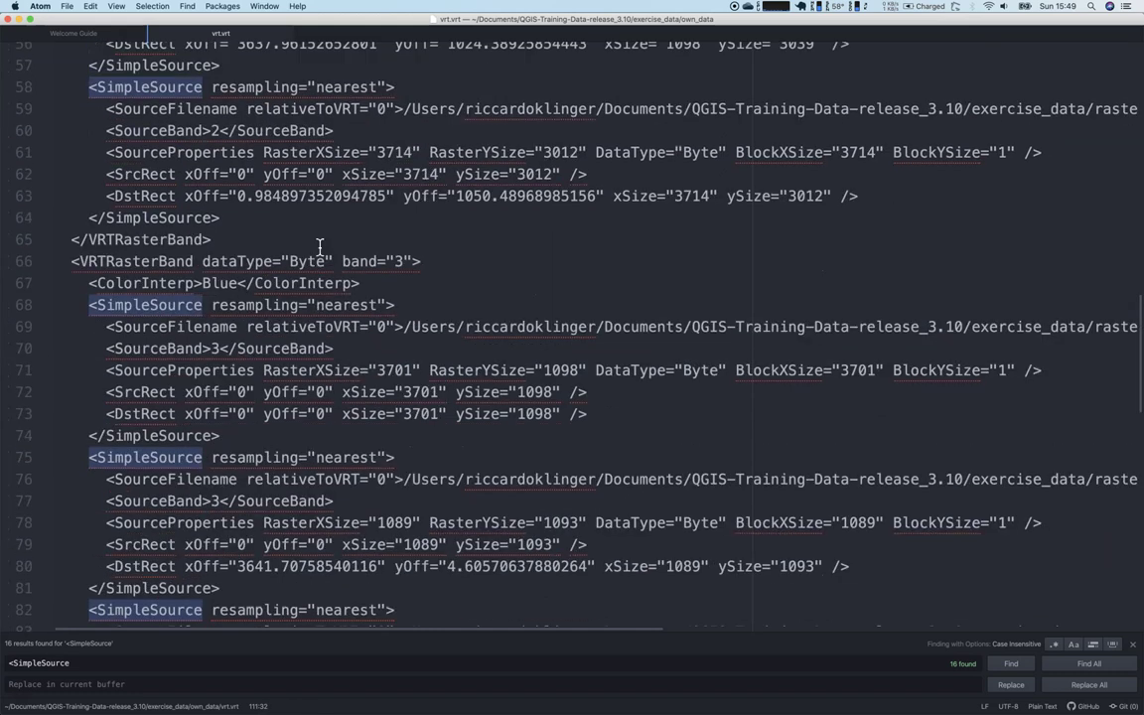
key("super+Tab")
key("super+Tab")
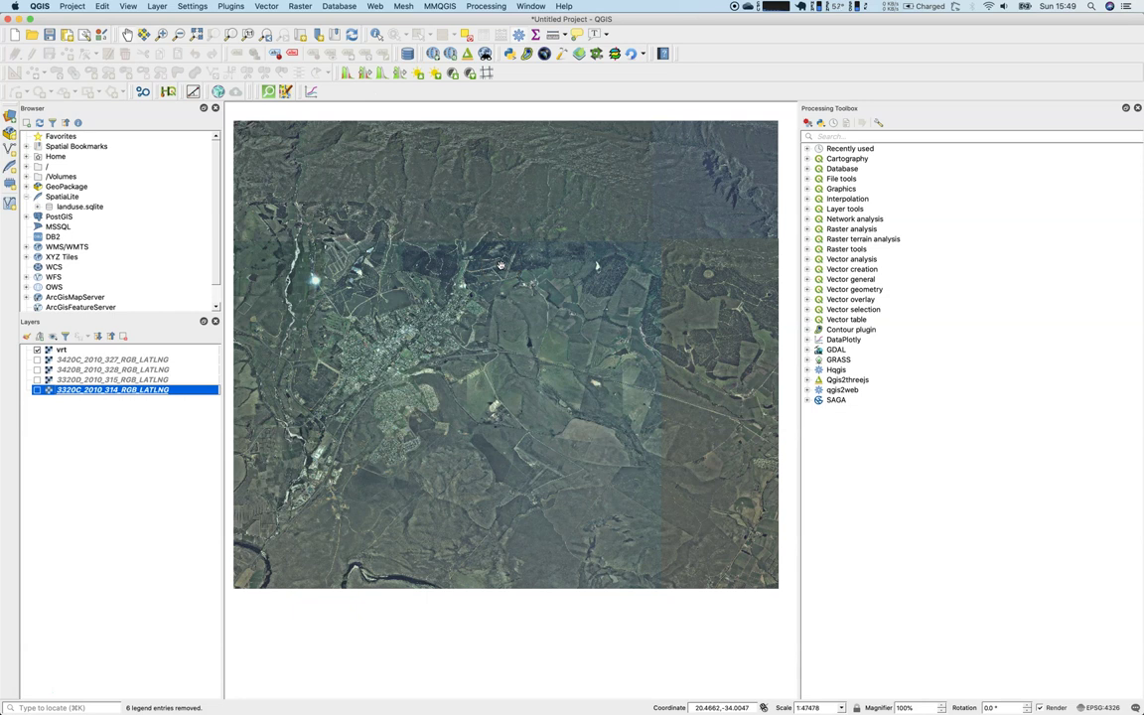
Open Warp (Reproject) with the vrt mosaic as input layer
left_click(508, 263)
left_click(300, 6)
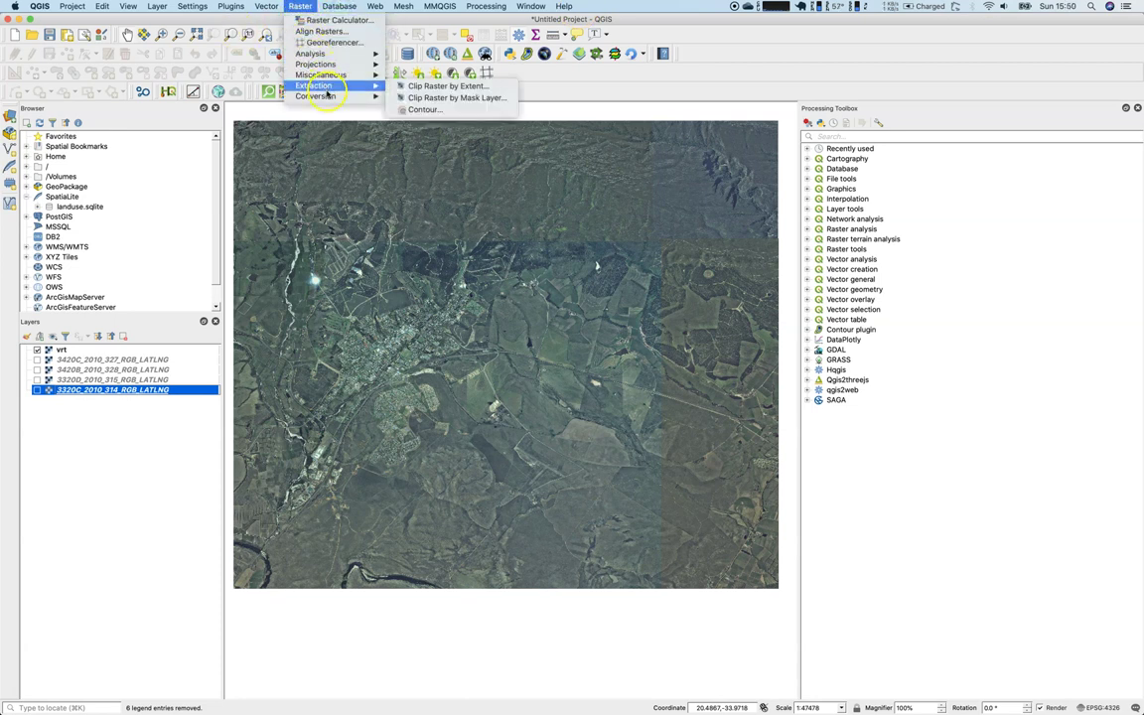
mouse_move(329, 96)
mouse_move(364, 79)
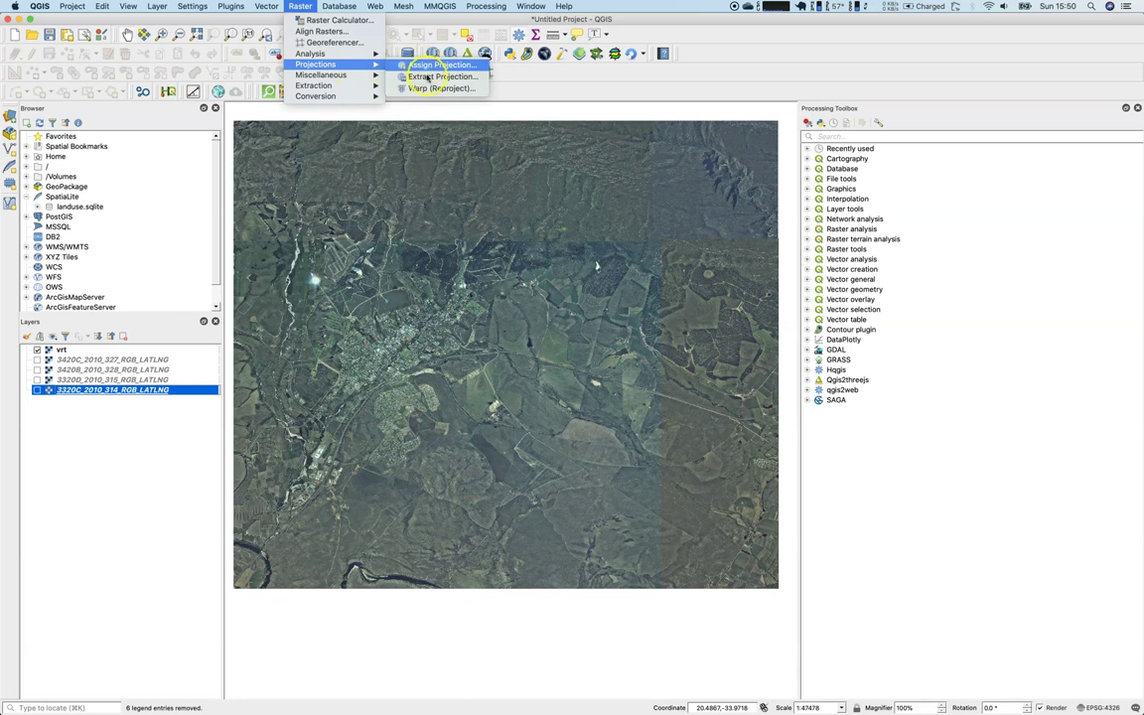
left_click(431, 89)
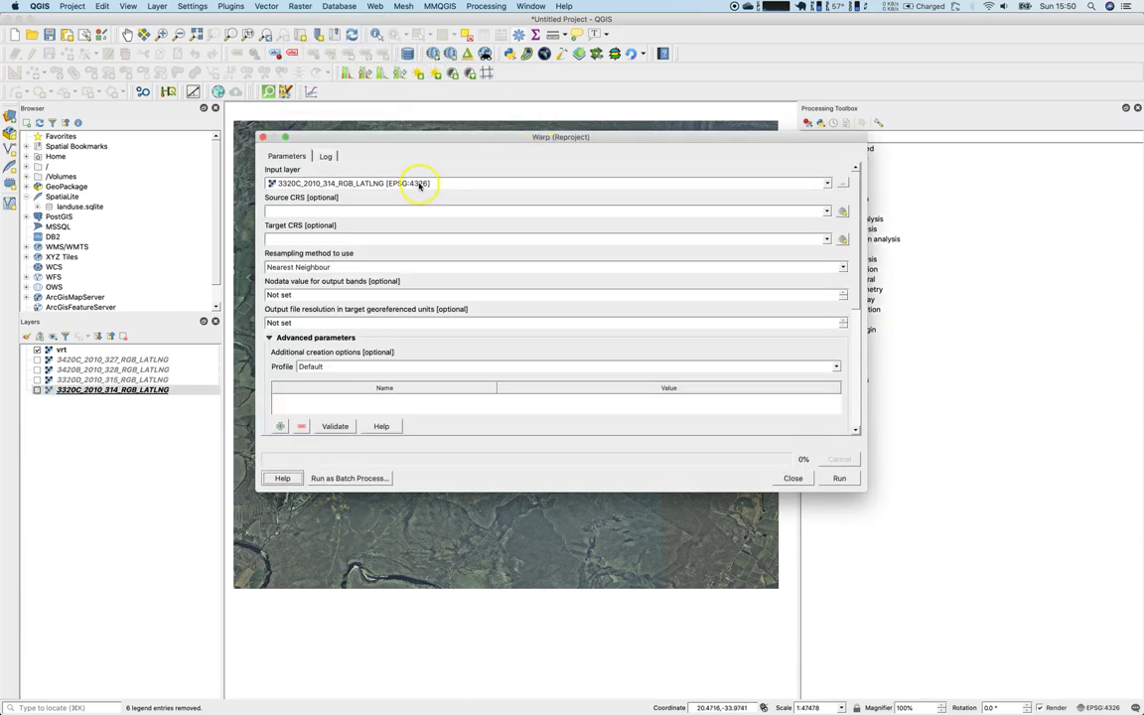
left_click(422, 184)
left_click(408, 228)
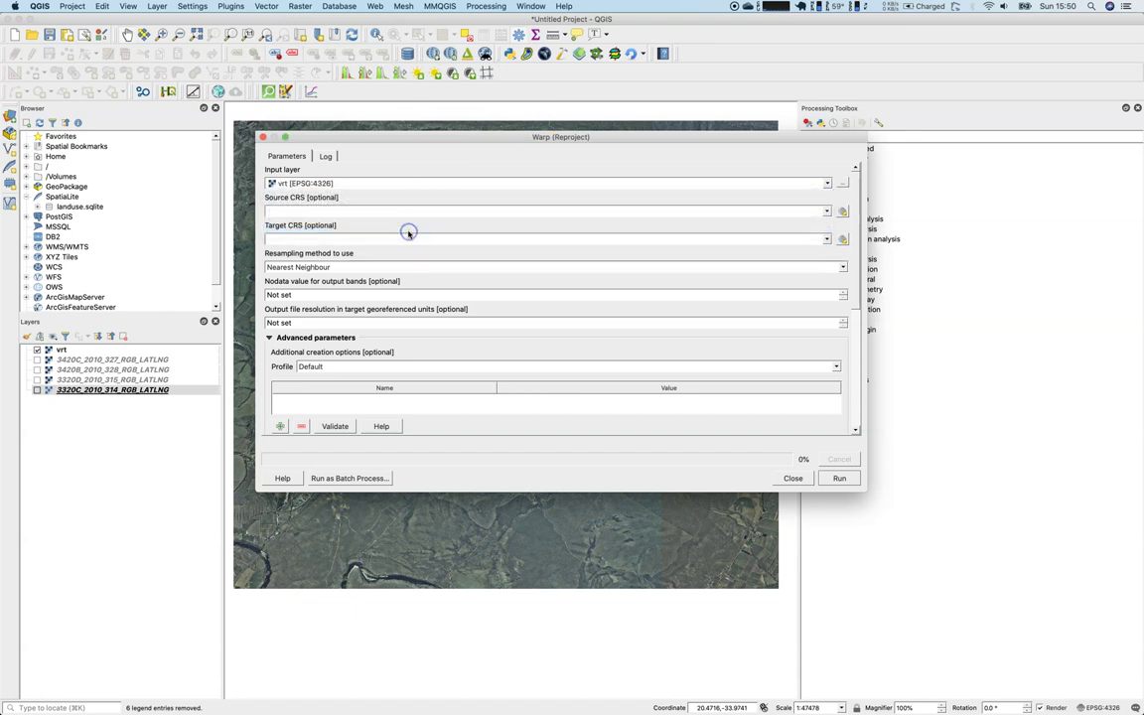
Set source CRS to EPSG:4326 - WGS 84 and target CRS to EPSG:32734 UTM zone 34S
left_click(826, 211)
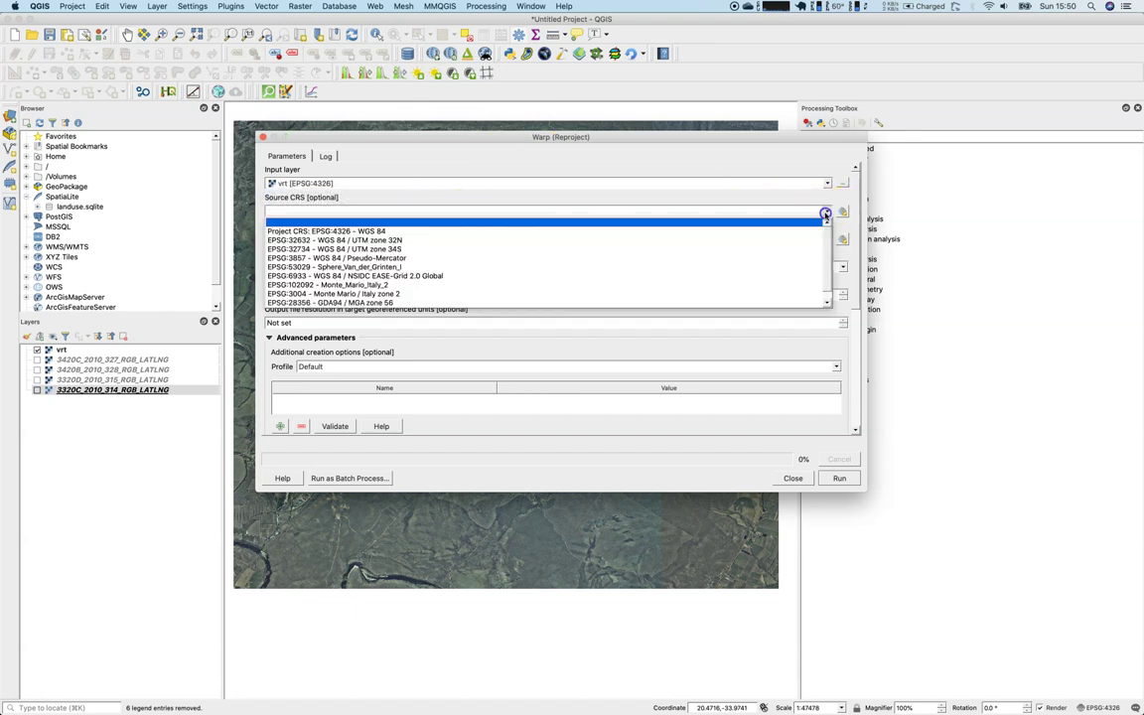
left_click(332, 225)
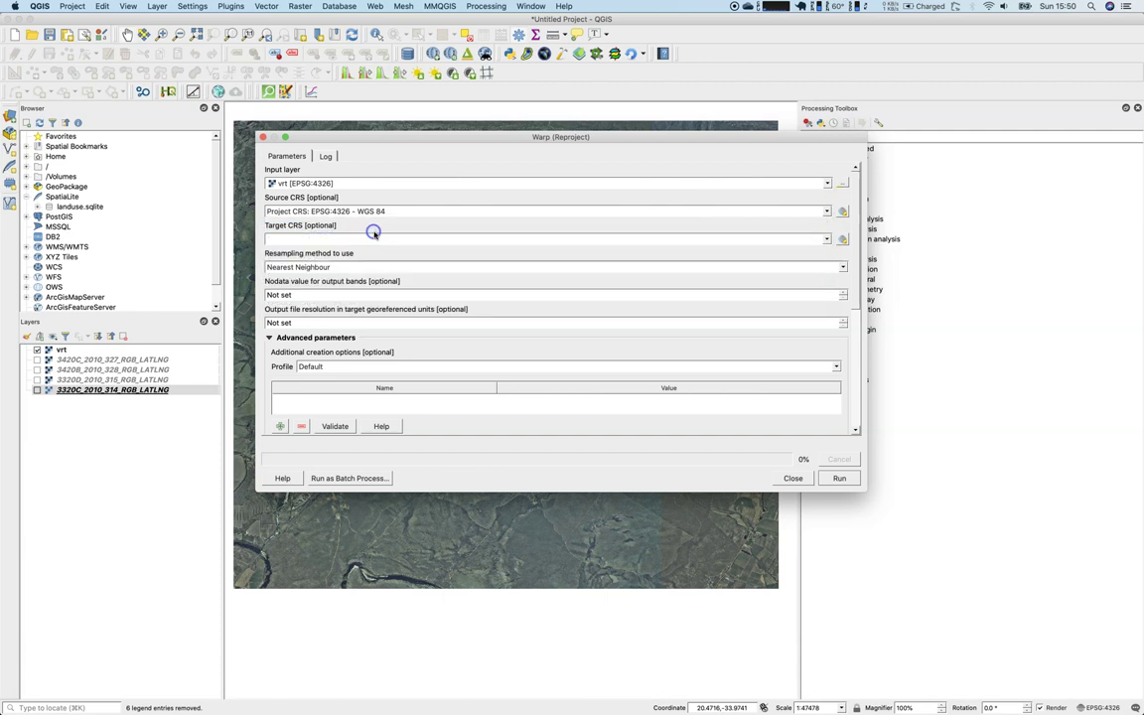
left_click(829, 243)
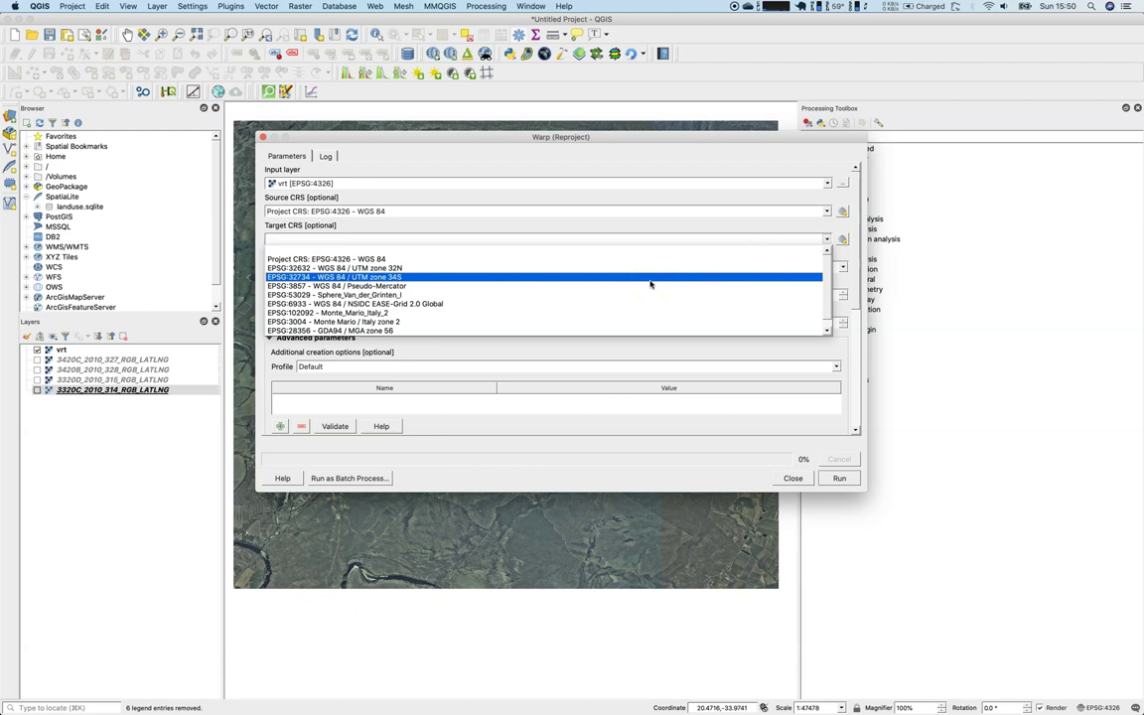
left_click(650, 278)
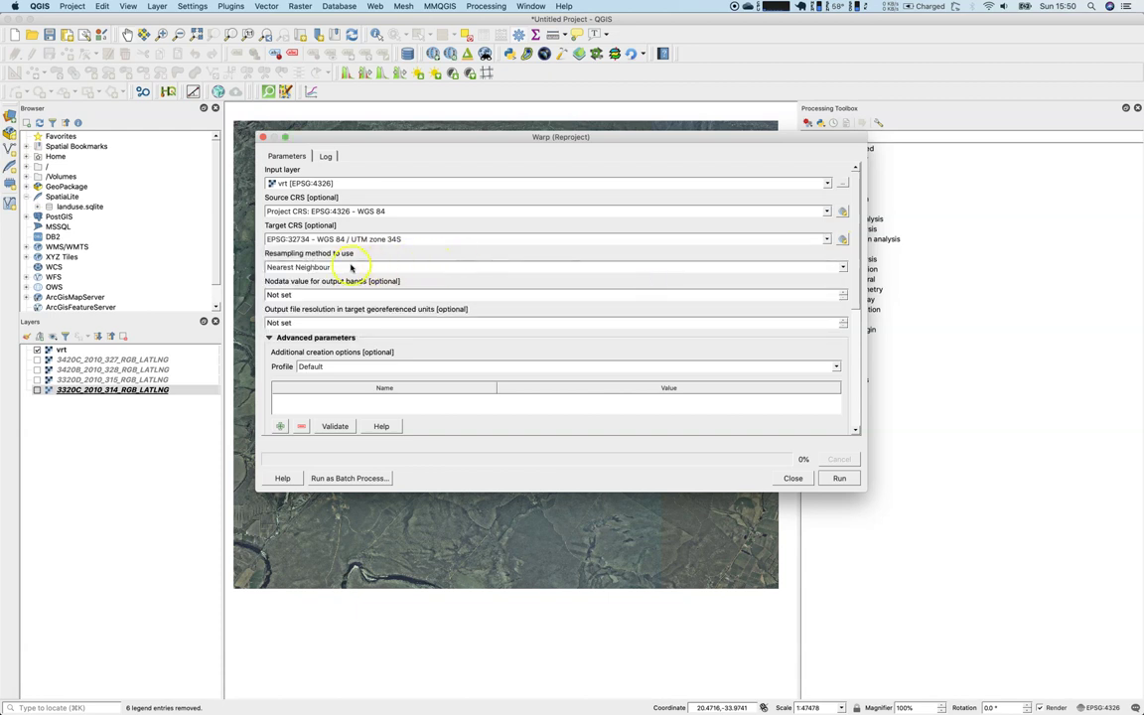
Set Warp resampling to Bilinear and check the resulting gdalwarp command
left_click(351, 267)
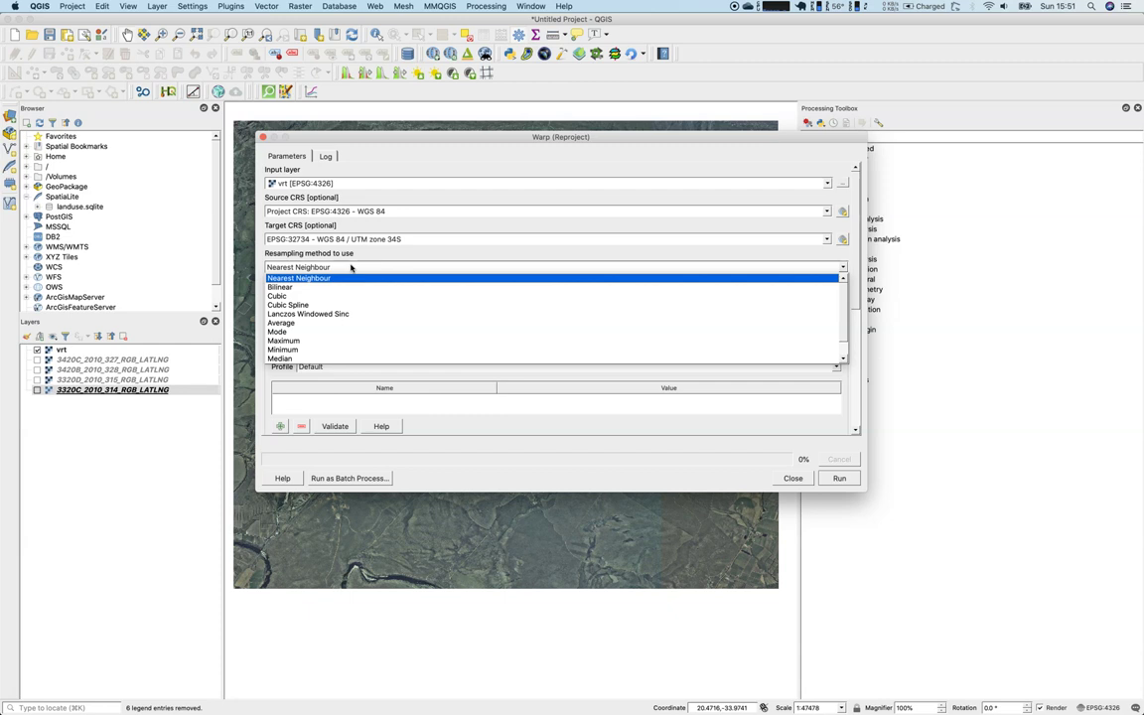
left_click(339, 288)
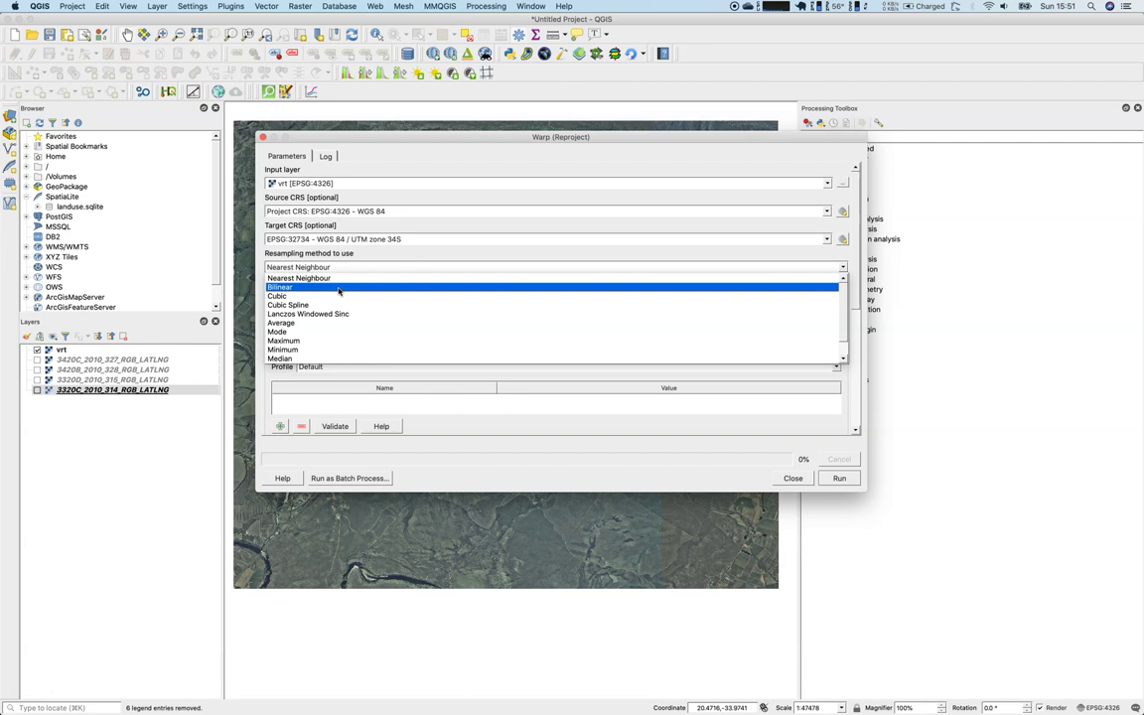
left_click(338, 288)
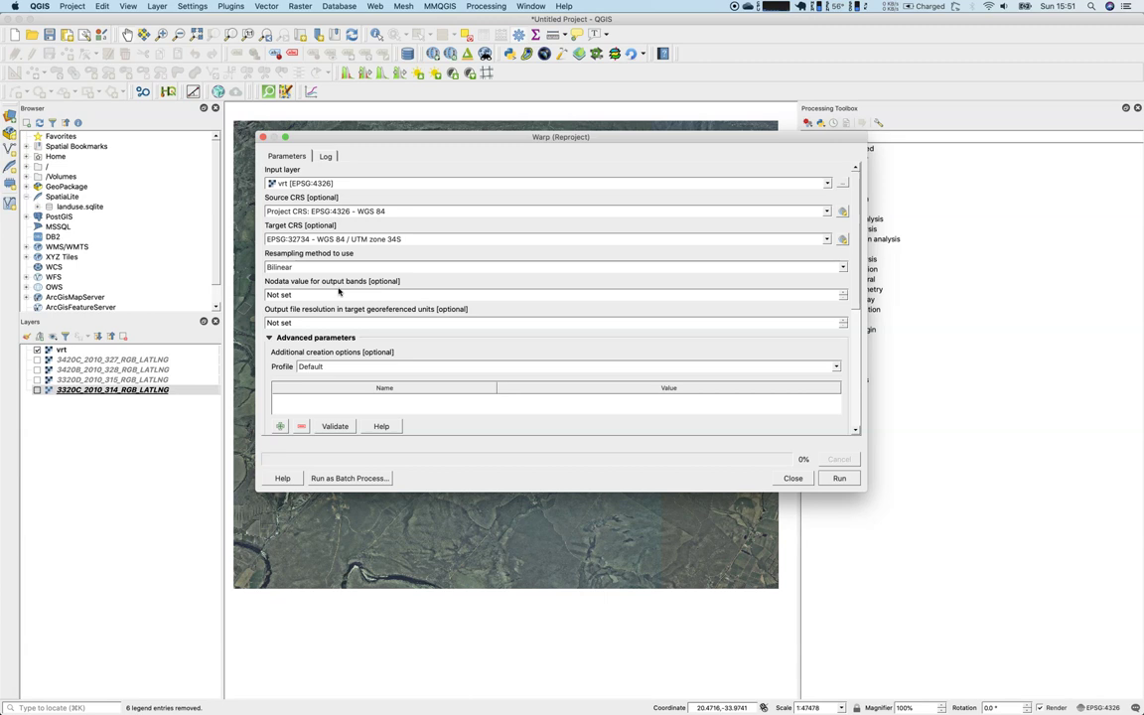
left_click(338, 268)
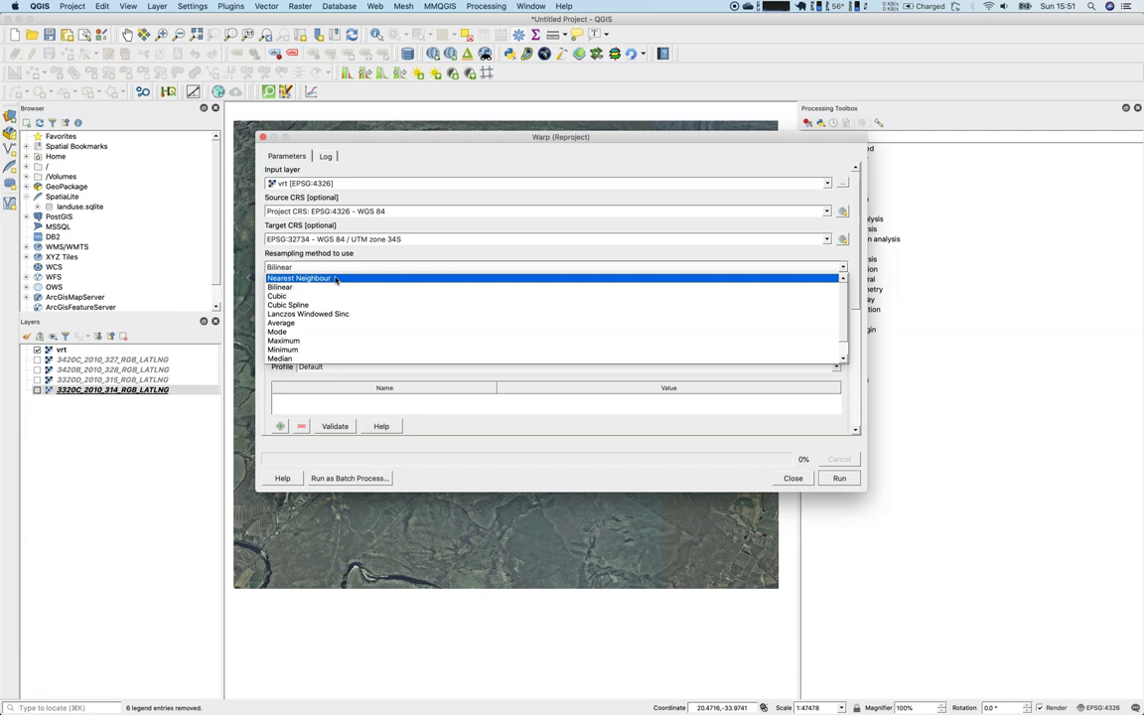
left_click(334, 287)
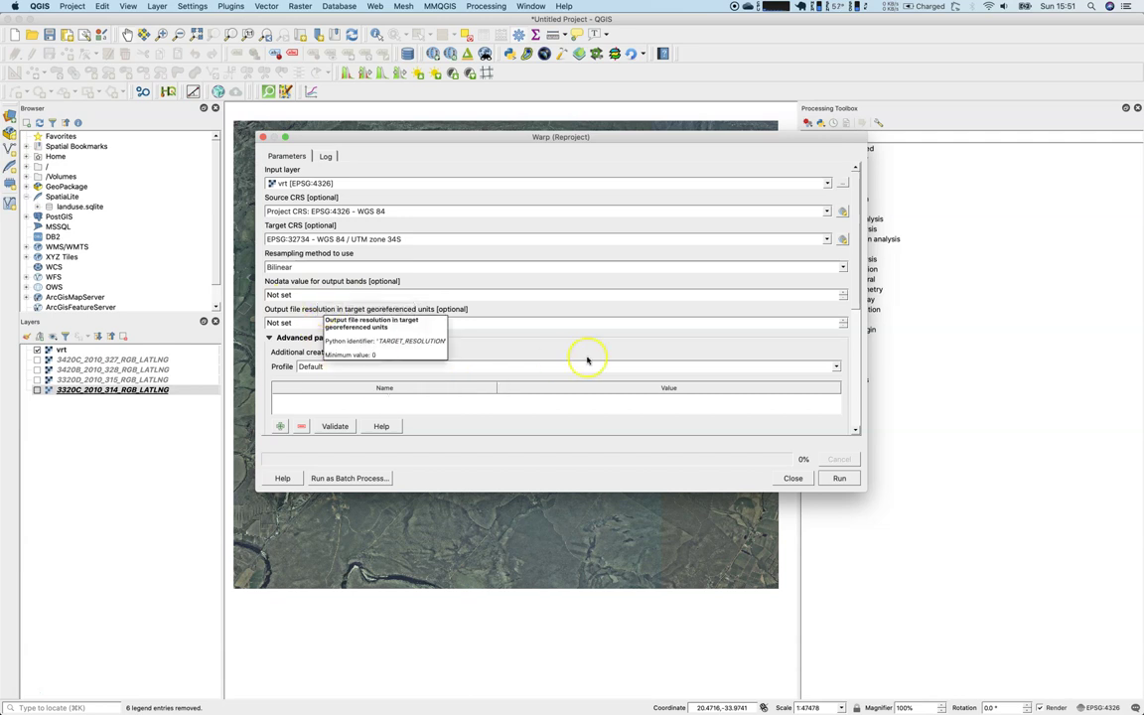
left_click(854, 385)
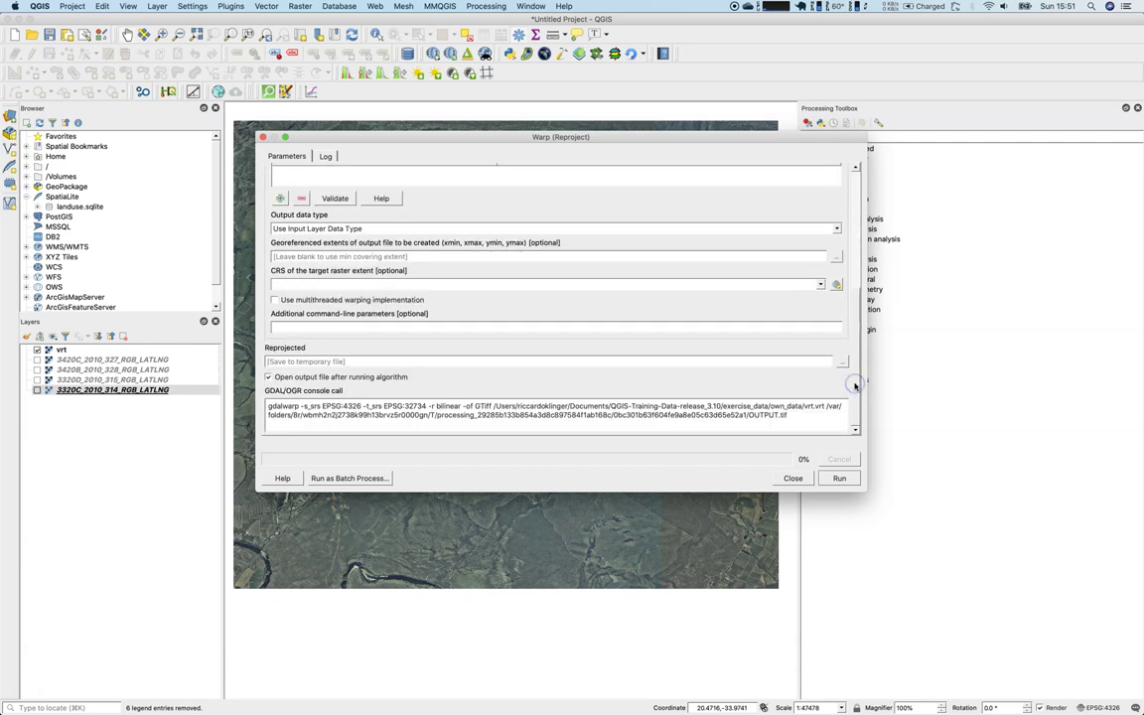
Run the reprojection to create the OUTPUT layer and toggle vrt to compare
left_click(840, 477)
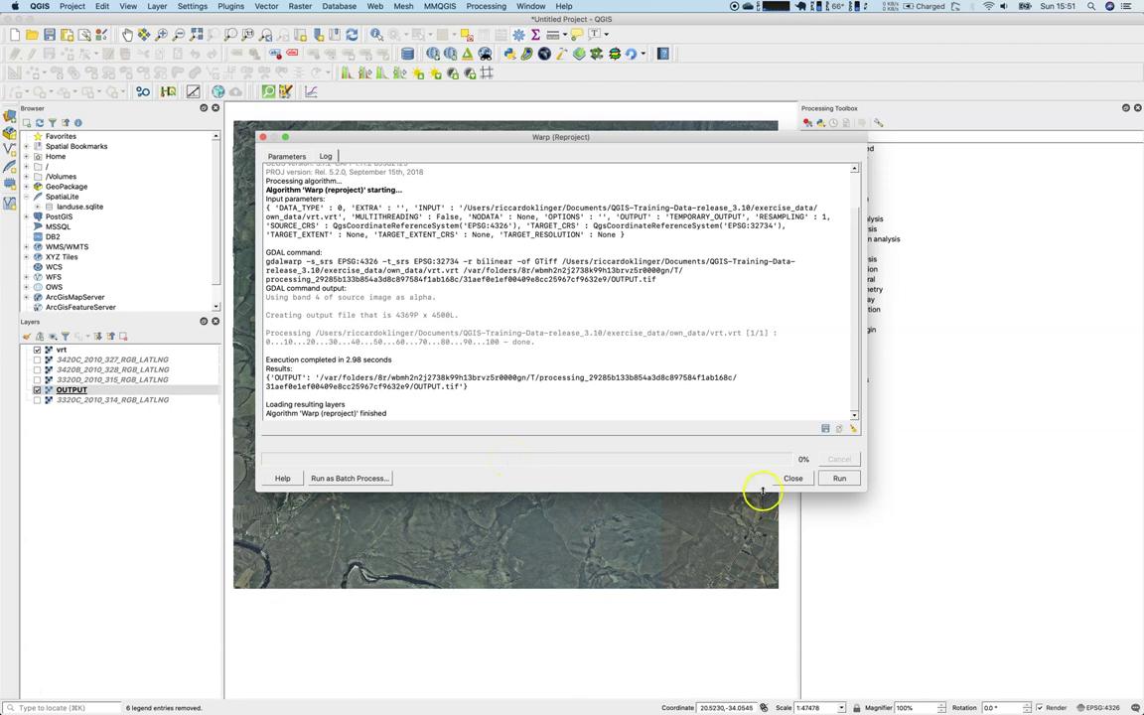
left_click(793, 478)
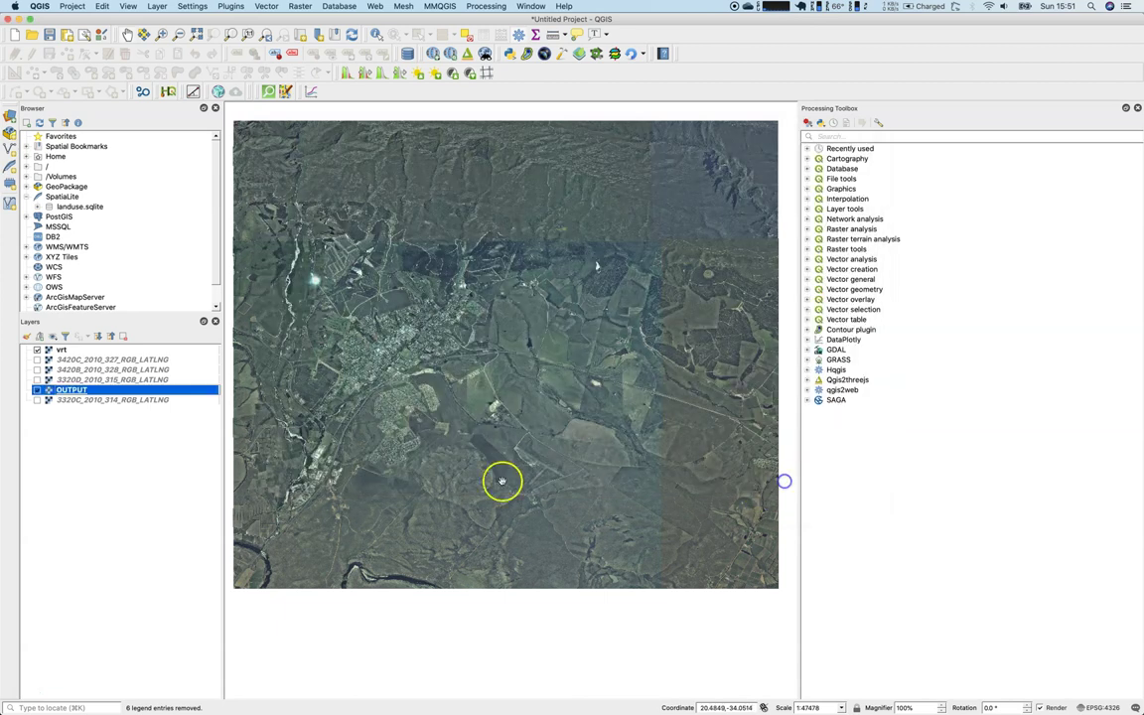
left_click(36, 350)
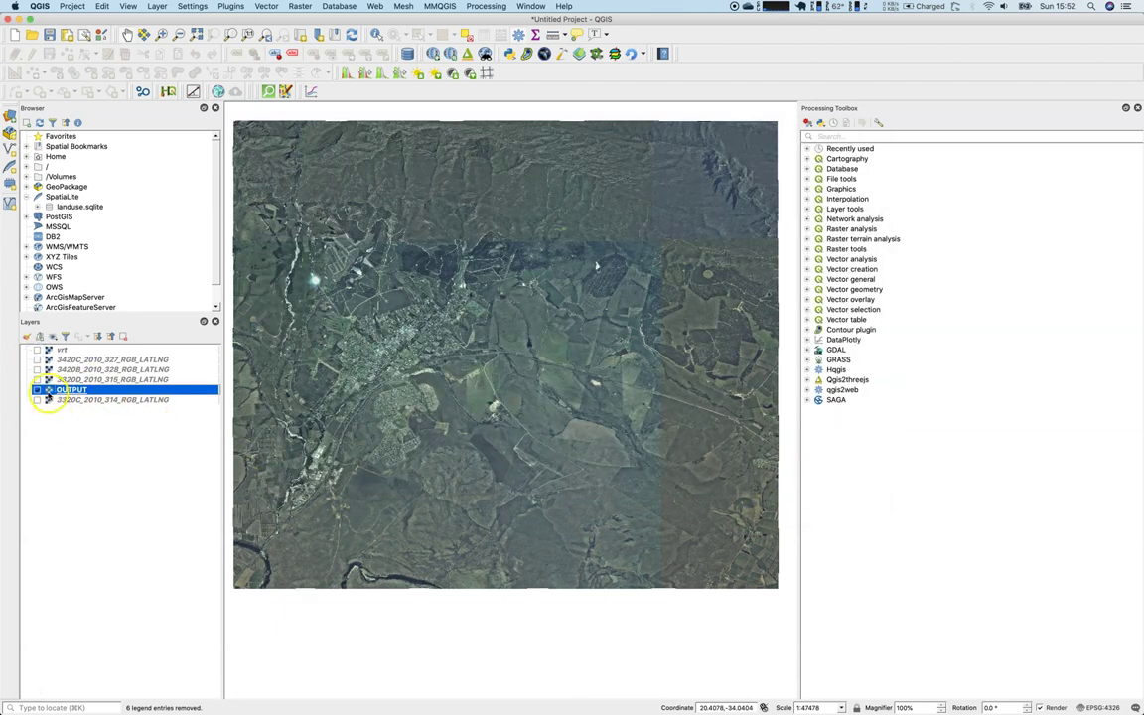
left_click(37, 349)
left_click(36, 349)
Zoom into a small area and toggle the vrt layer over OUTPUT
left_click(164, 35)
left_click_drag(345, 256, 417, 312)
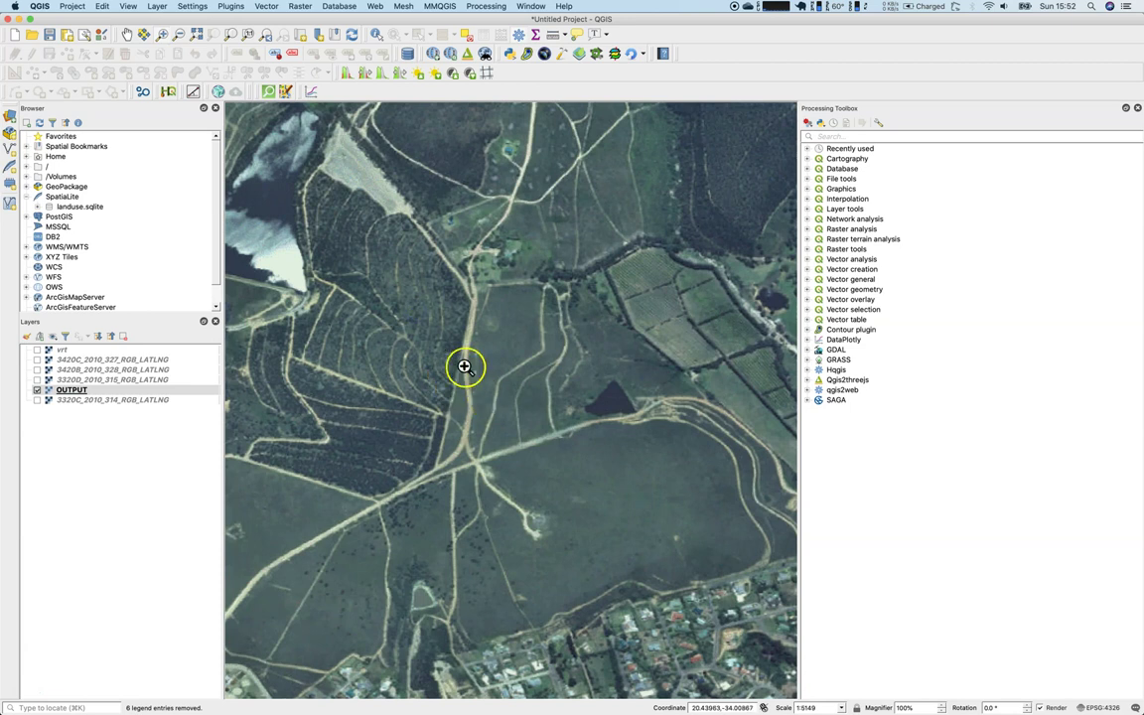
left_click(36, 349)
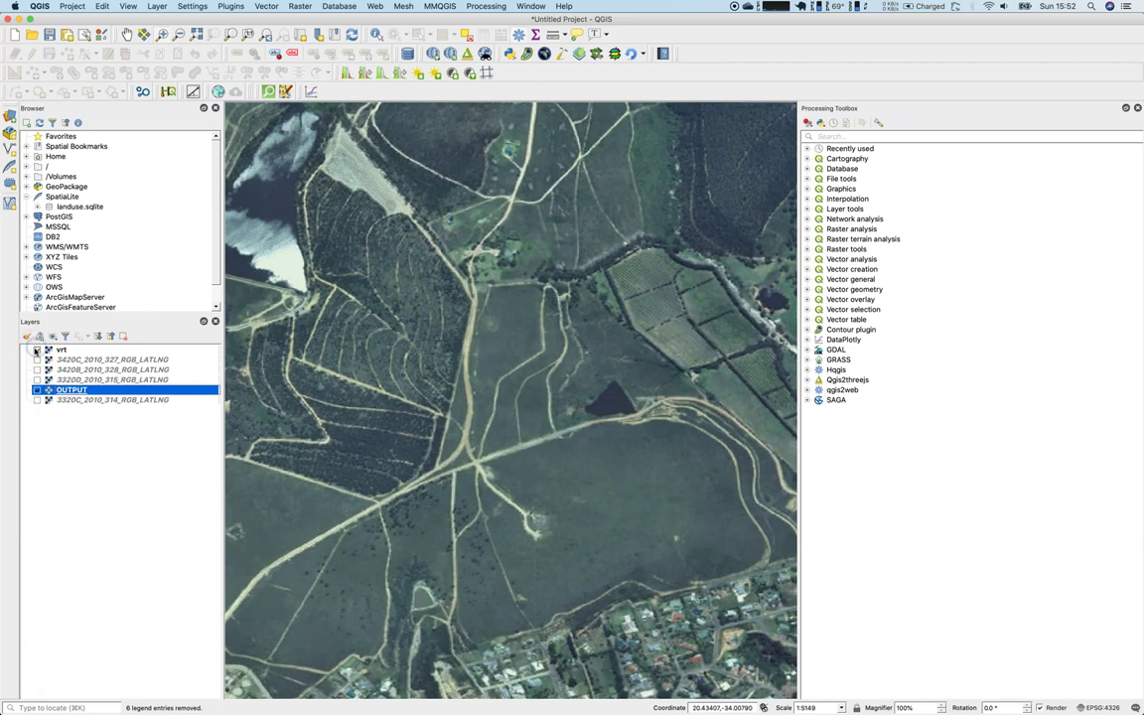
left_click(35, 349)
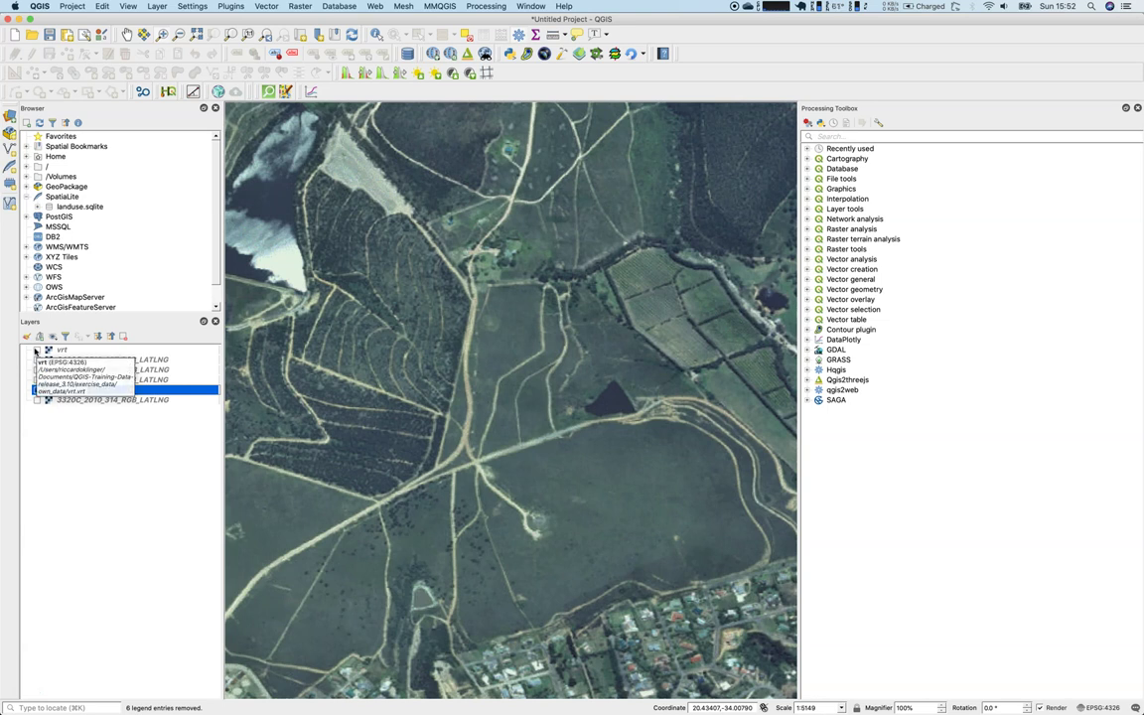
left_click(35, 349)
Zoom close on the road junction and flick vrt on and off to compare pixels
left_click_drag(446, 428, 580, 546)
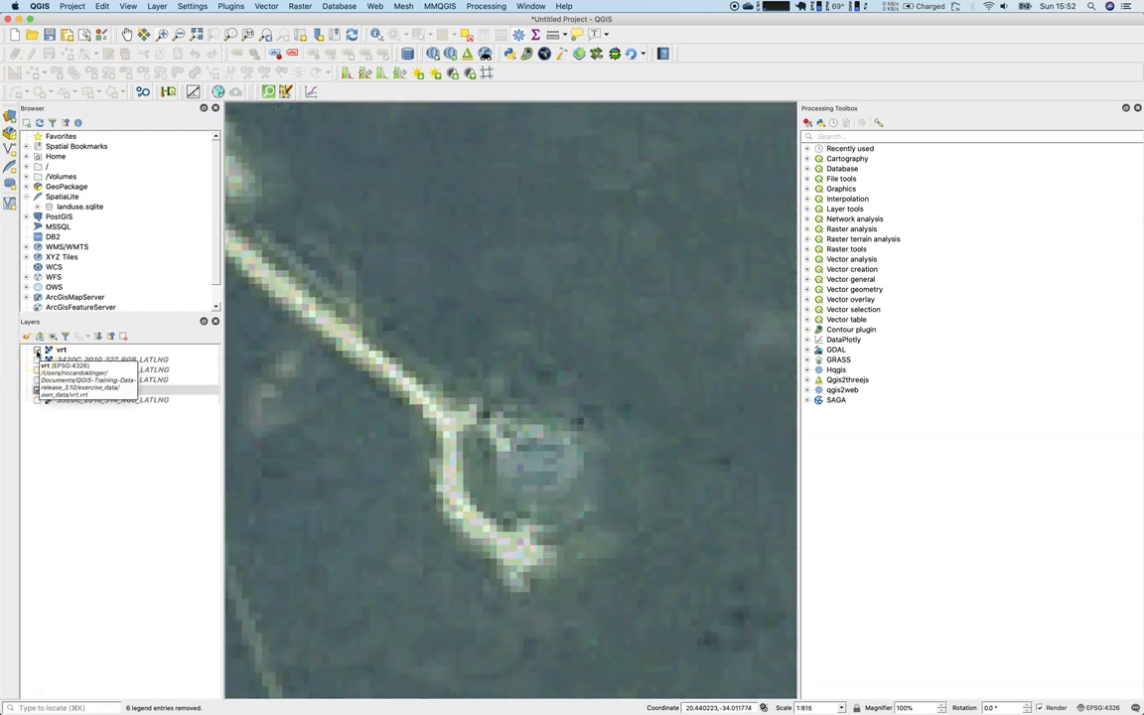
left_click(37, 351)
left_click(36, 350)
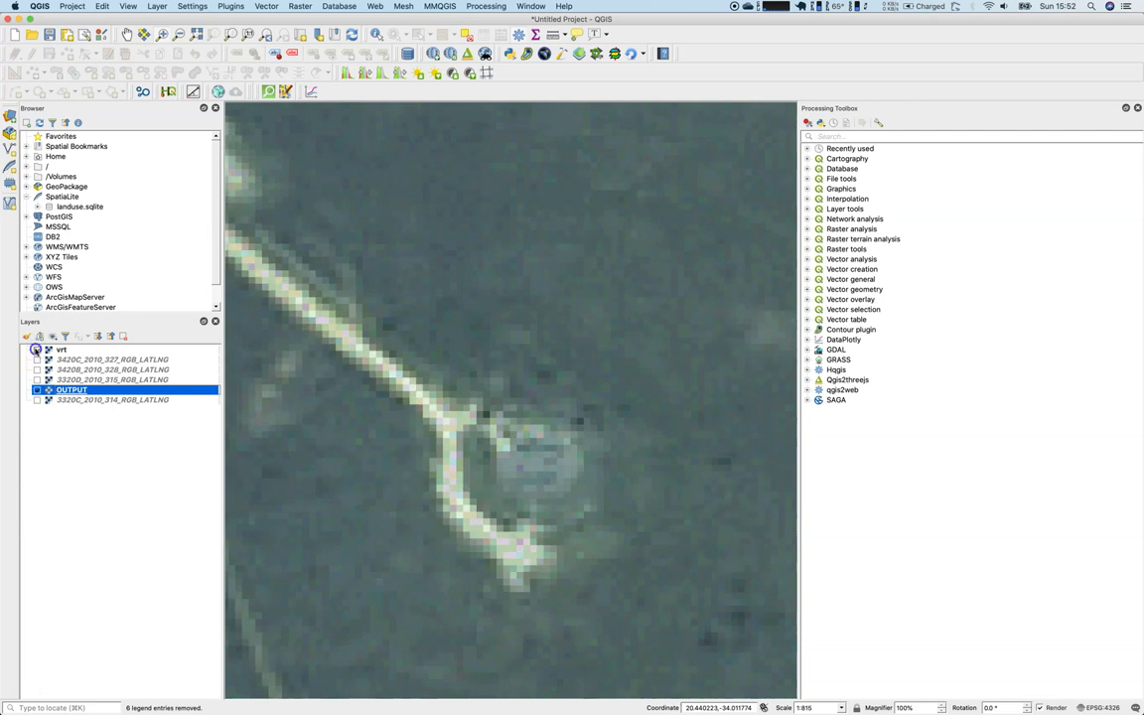
left_click(35, 349)
left_click(36, 350)
left_click(36, 350)
left_click(36, 349)
left_click(36, 350)
Start a Save As export of the OUTPUT raster to the exercise_data/own_data folder
right_click(59, 390)
mouse_move(101, 584)
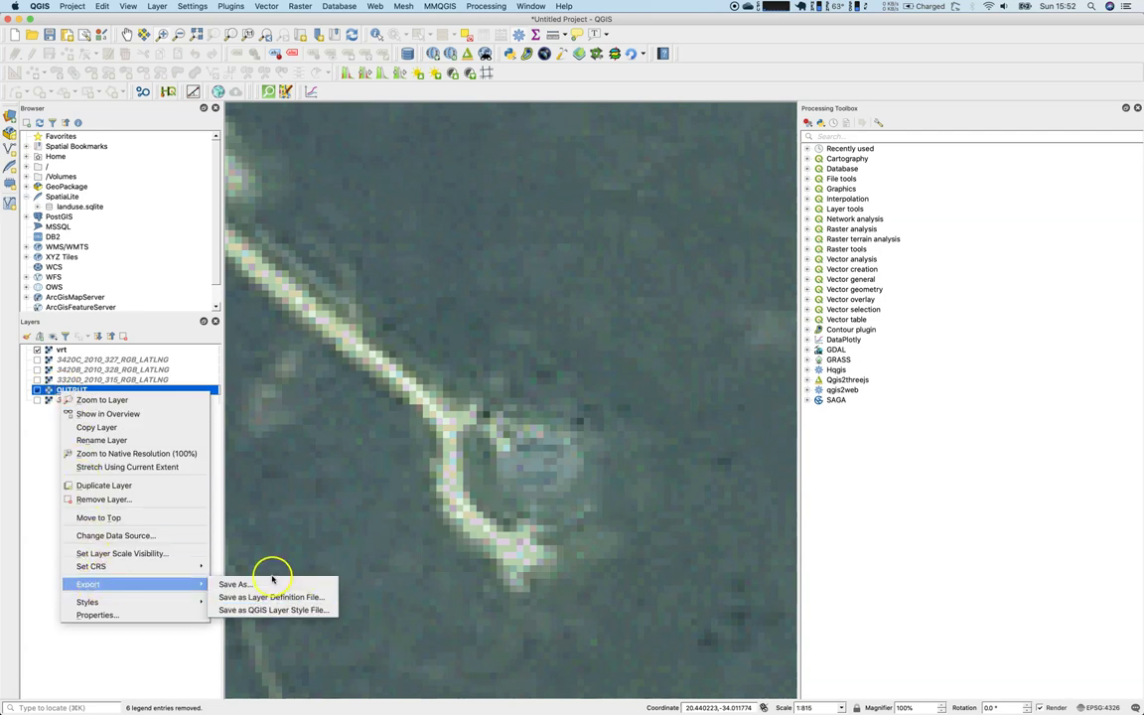
left_click(286, 584)
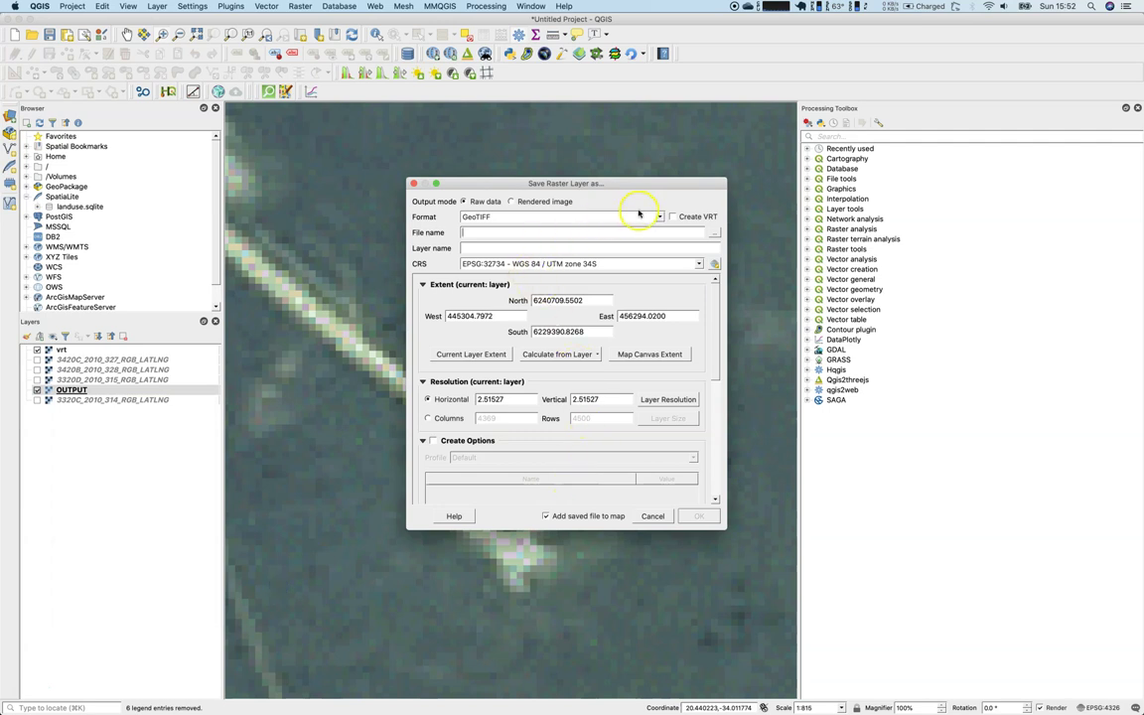
left_click(715, 232)
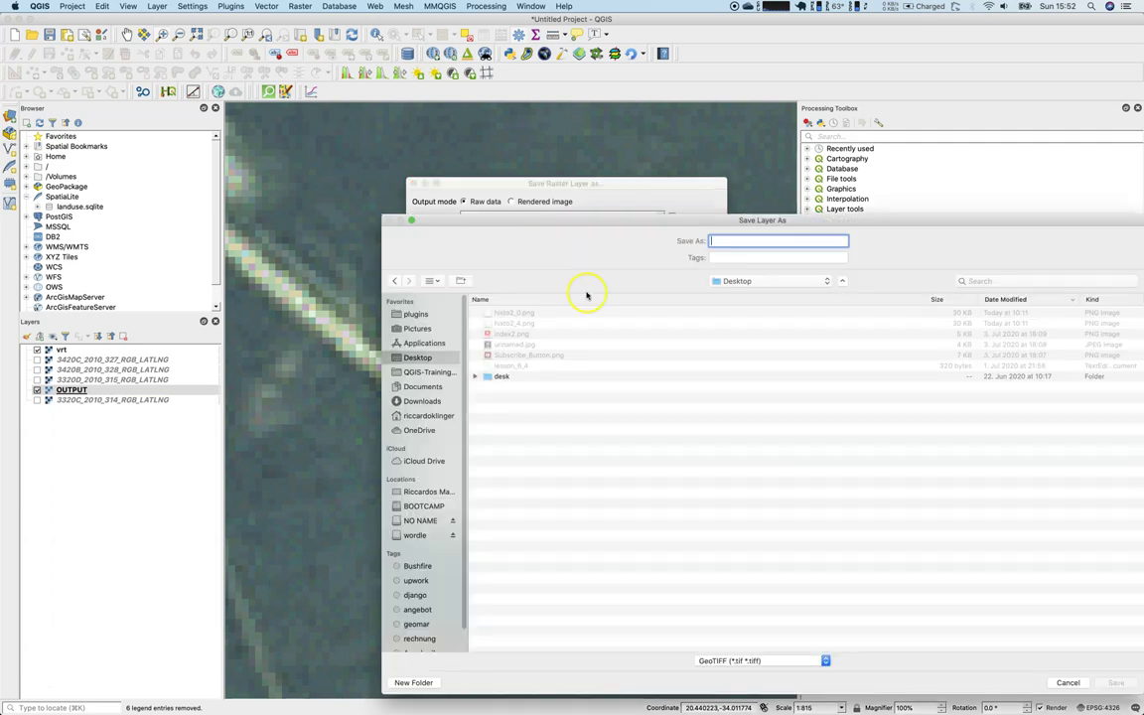
left_click(439, 371)
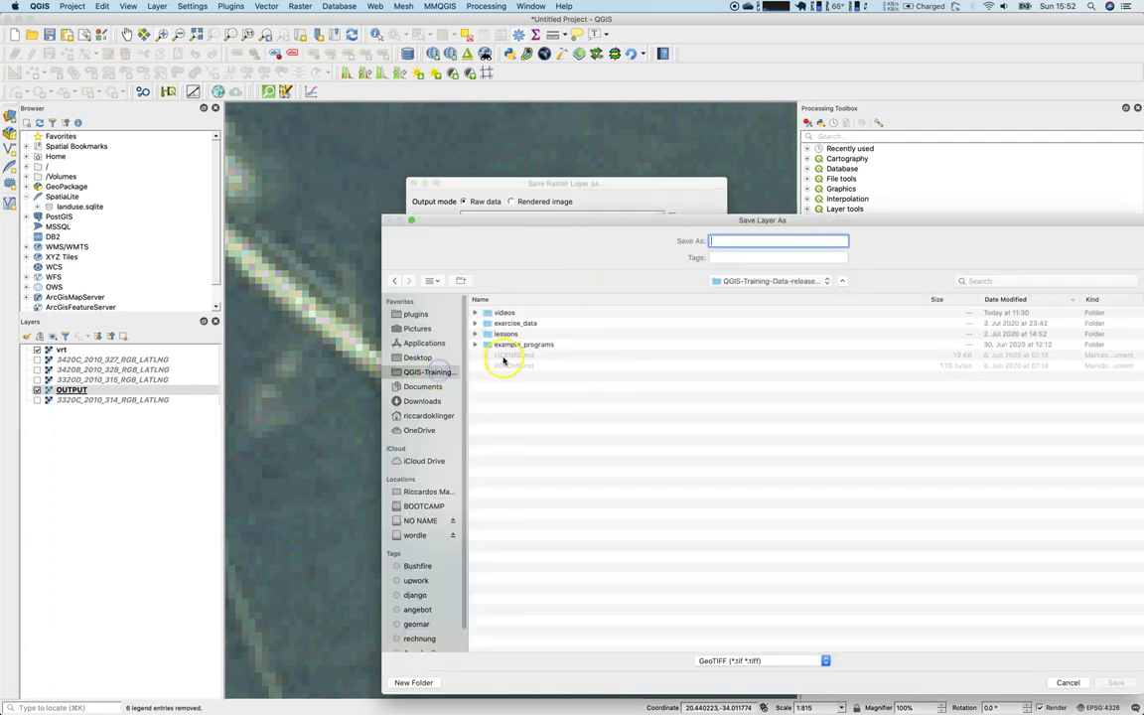
left_click(503, 314)
double_click(508, 324)
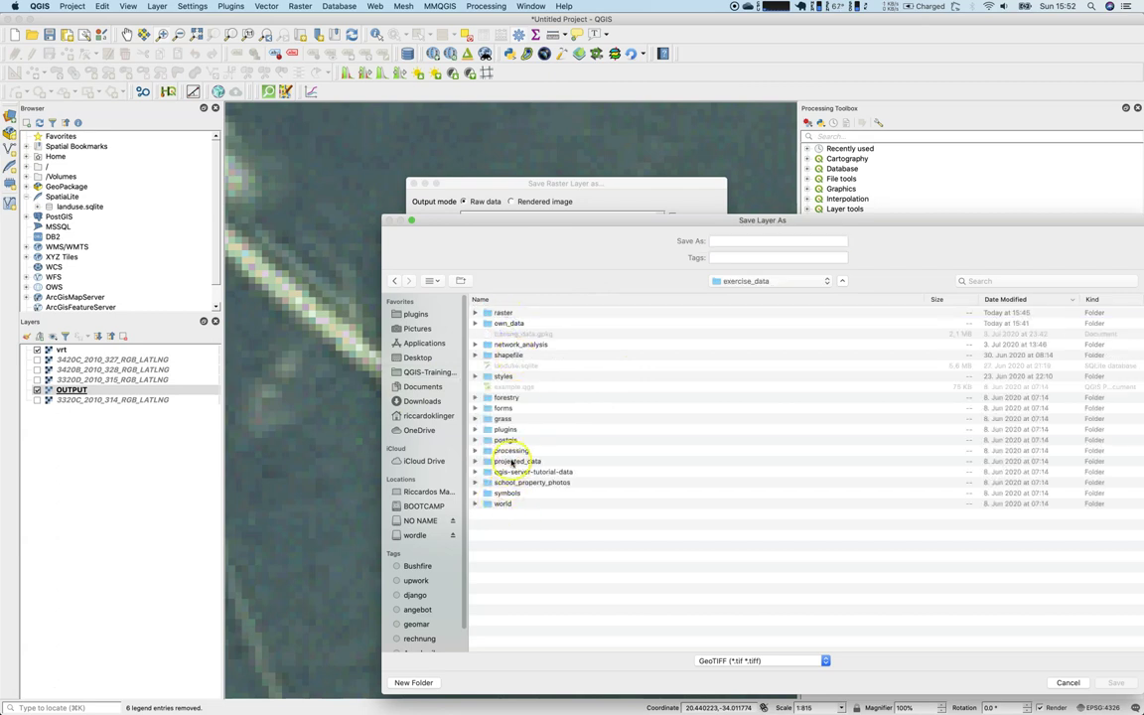
double_click(517, 324)
Save the raster as the GeoTIFF vrt_export_34s and switch off the OUTPUT layer
left_click(755, 242)
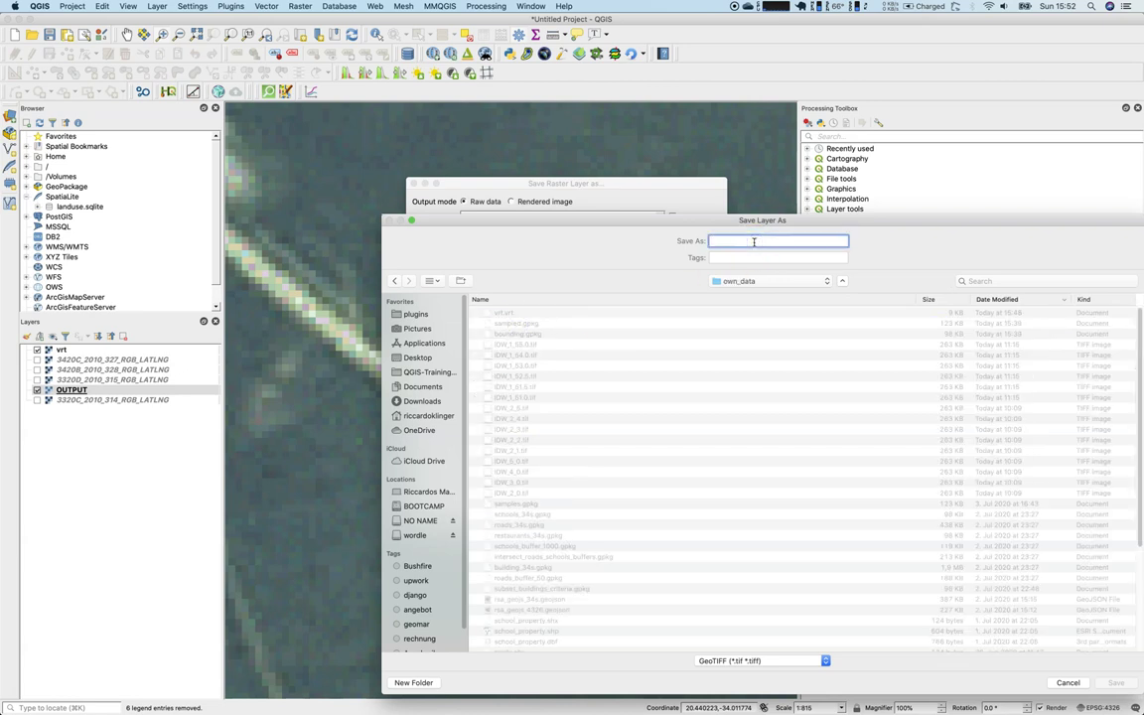
type("v")
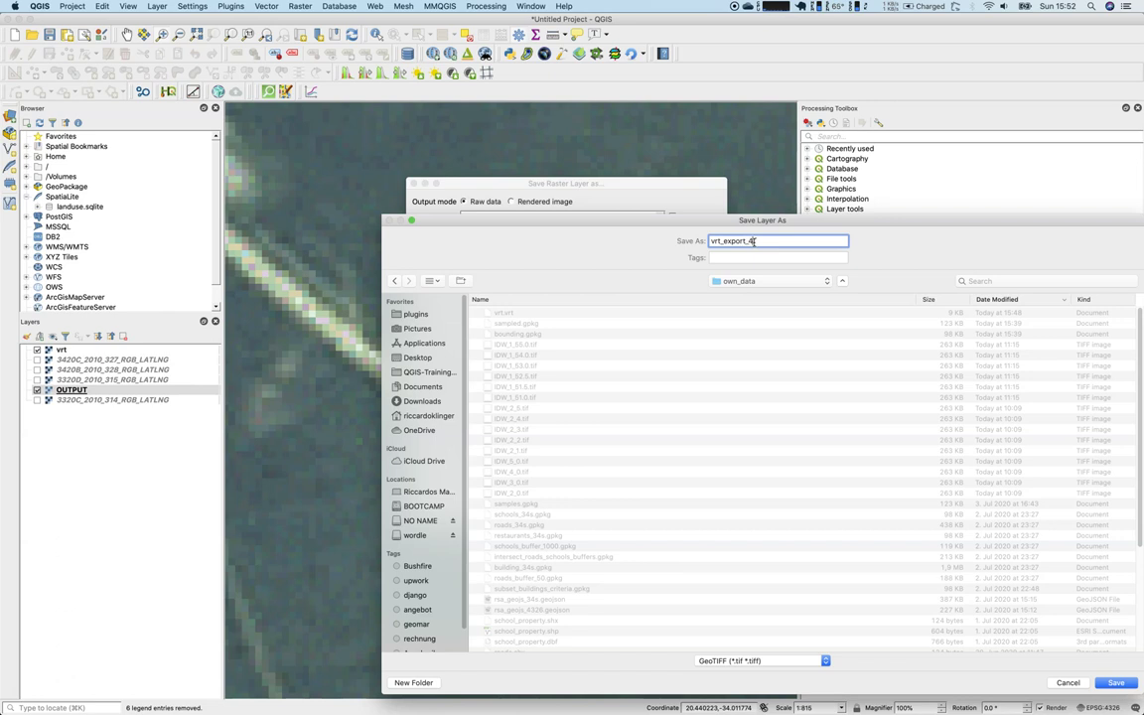
type("rt_export_34s")
key("Return")
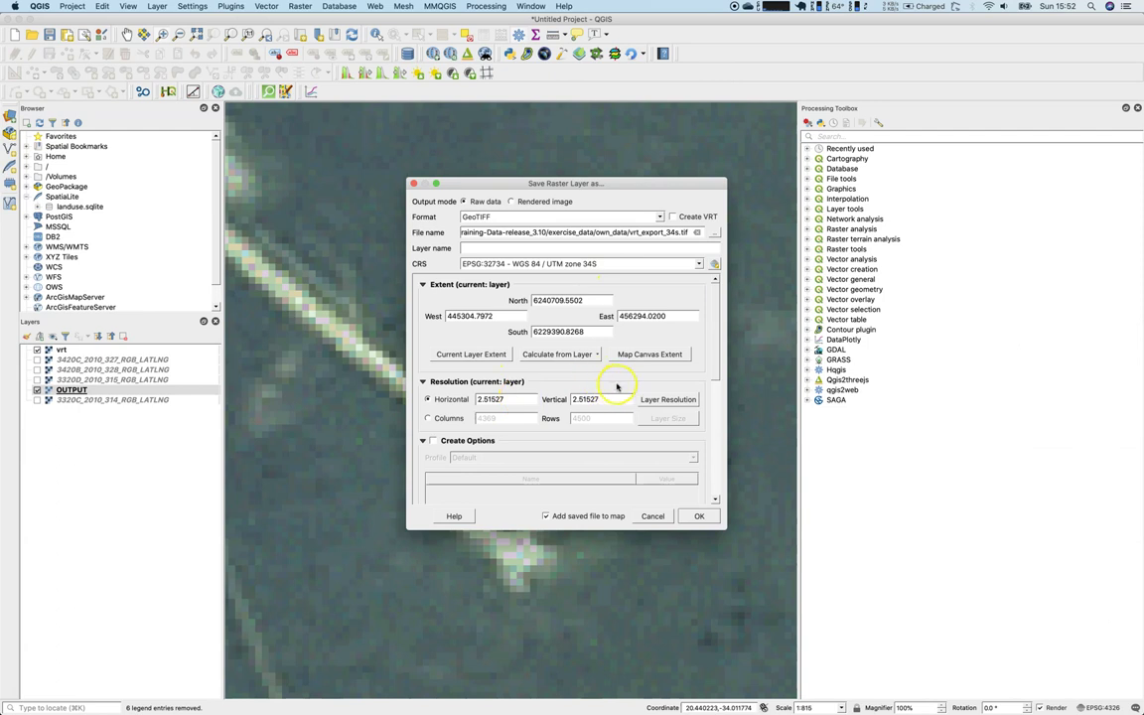
left_click_drag(719, 344, 717, 468)
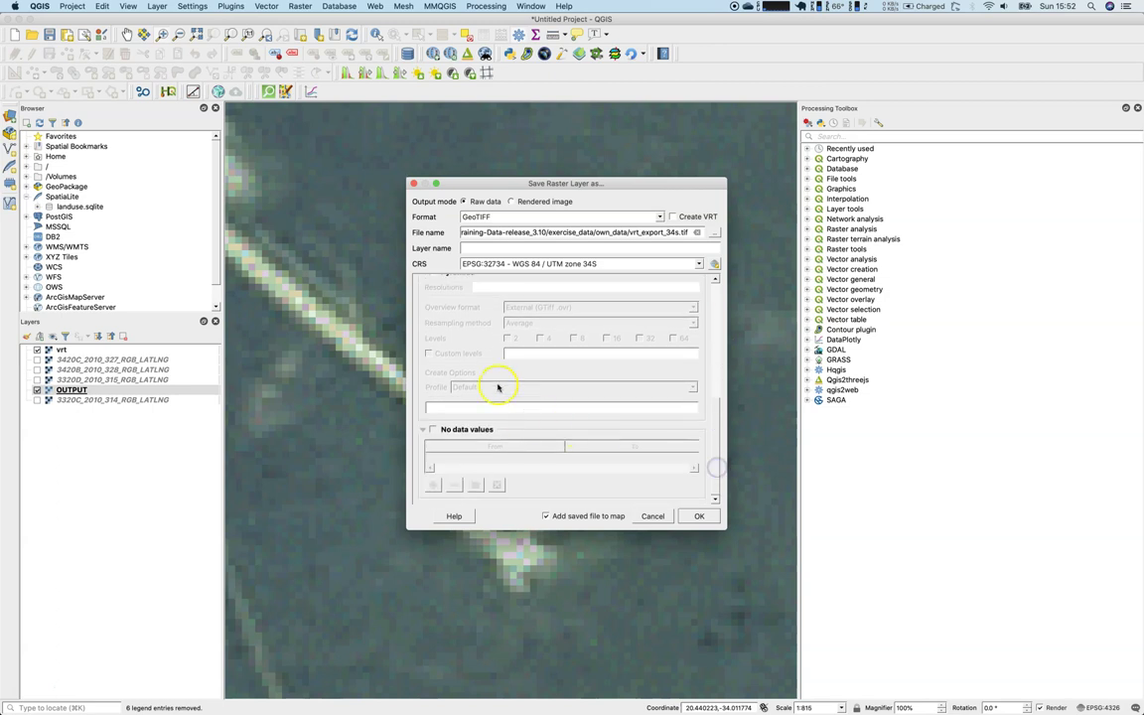
left_click(686, 519)
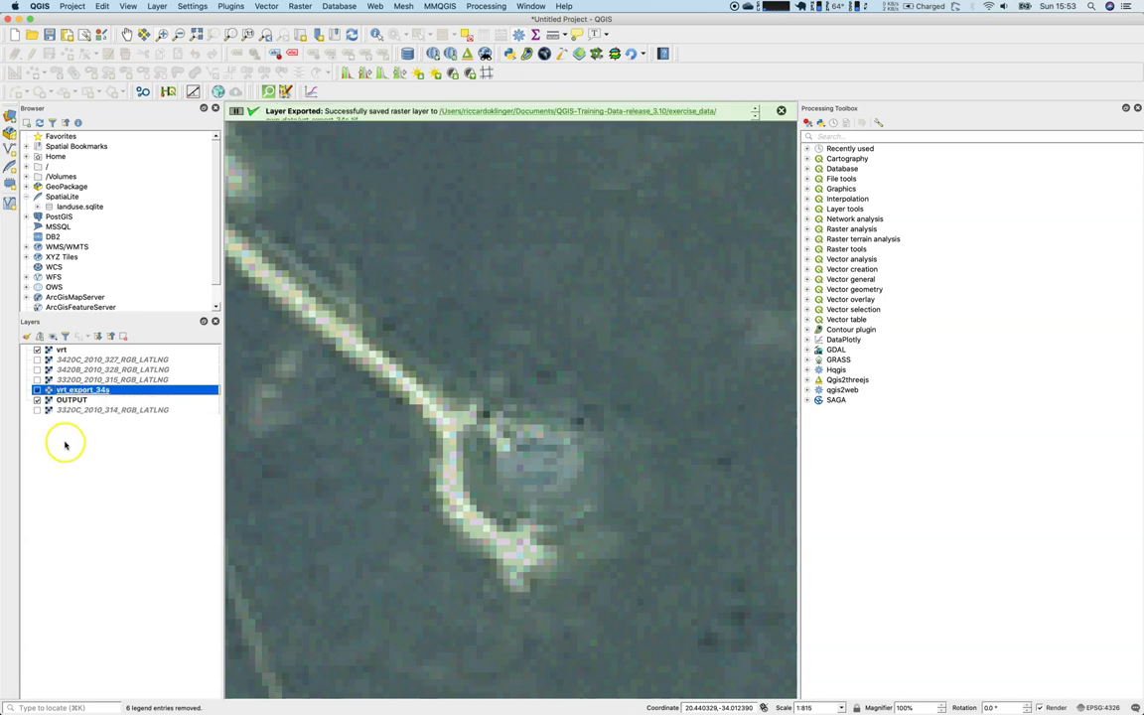
left_click(37, 399)
right_click(36, 391)
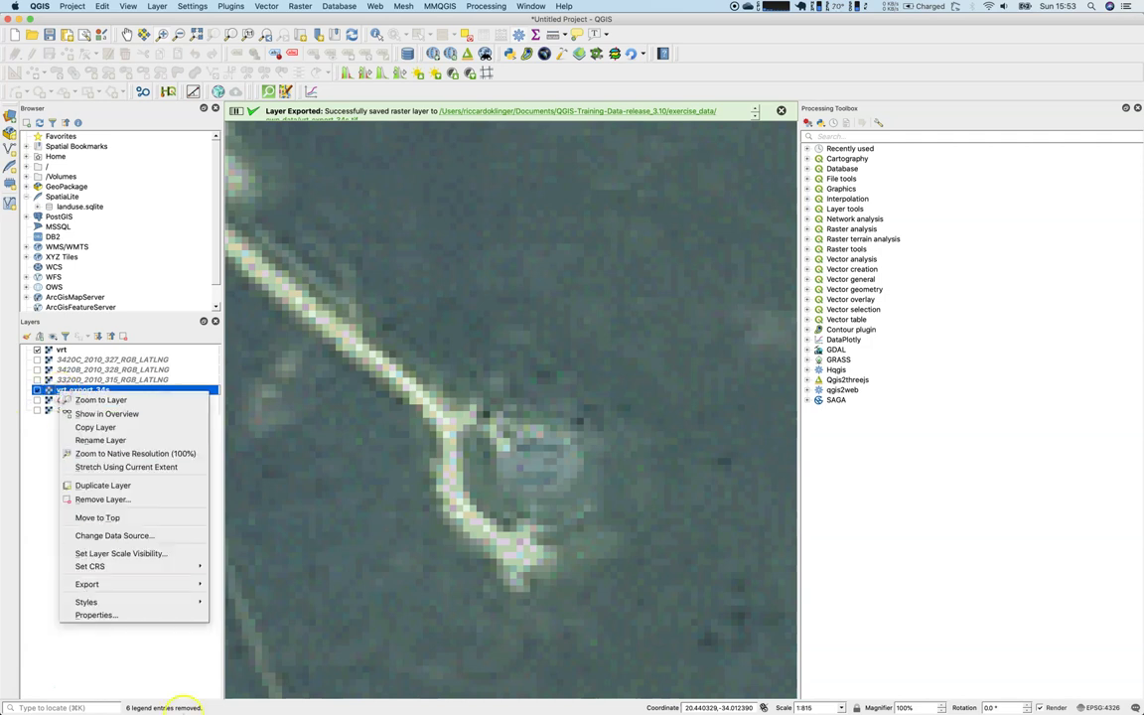
In Finder, compare the 78,7 MB vrt_export_34s.tif with vrt.vrt in own_data, then return to QGIS
left_click(237, 689)
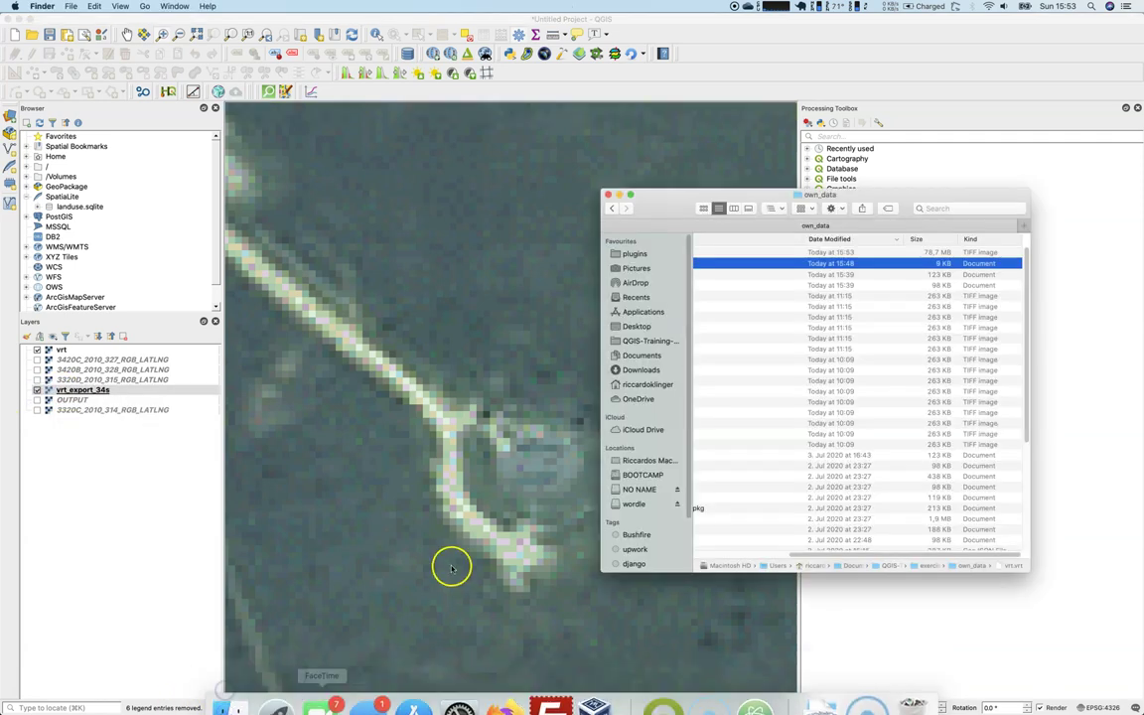
left_click(946, 252)
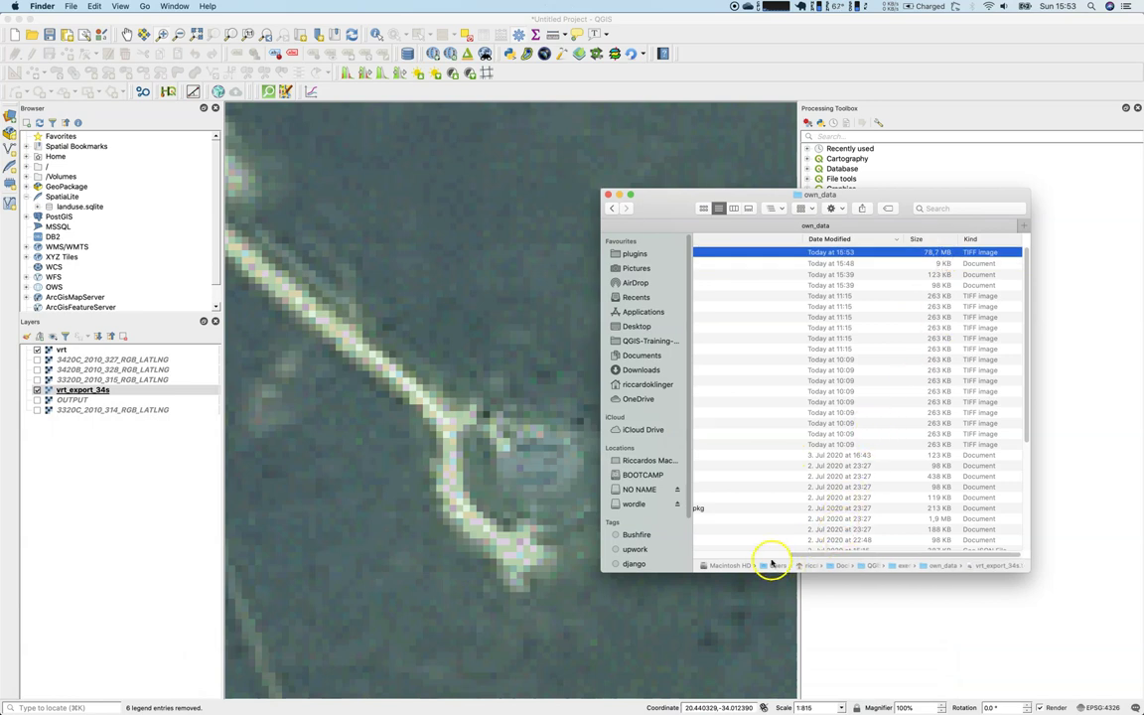
scroll(770, 555, "left", 5)
left_click(735, 263)
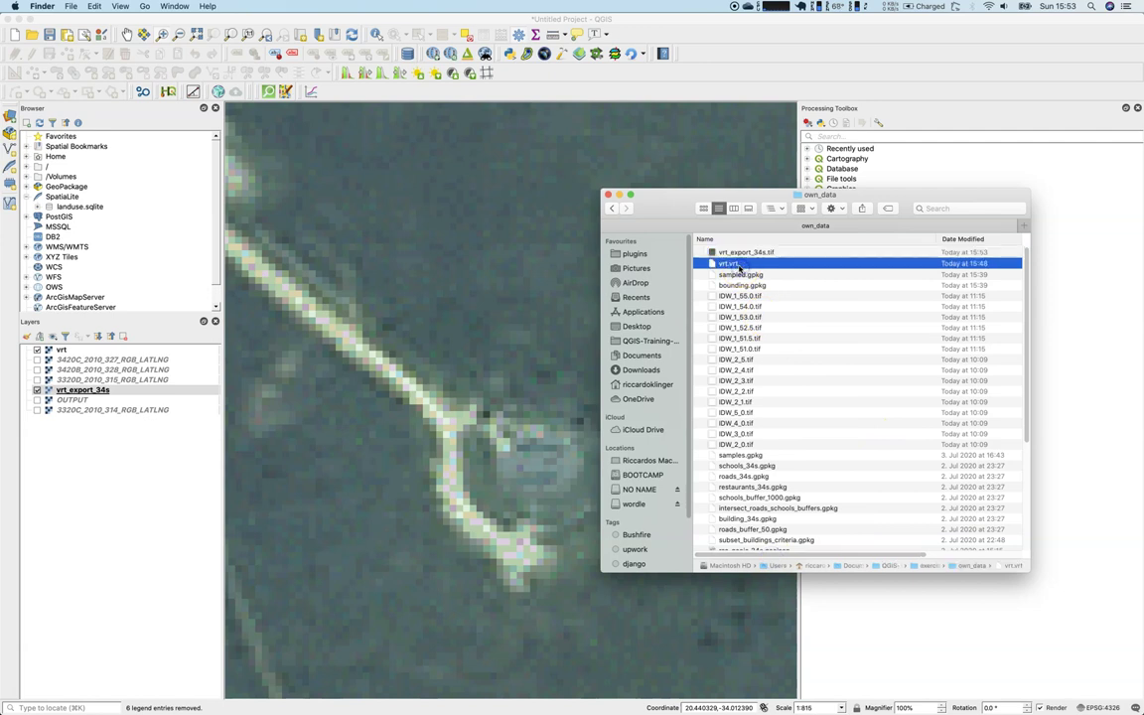
left_click(758, 91)
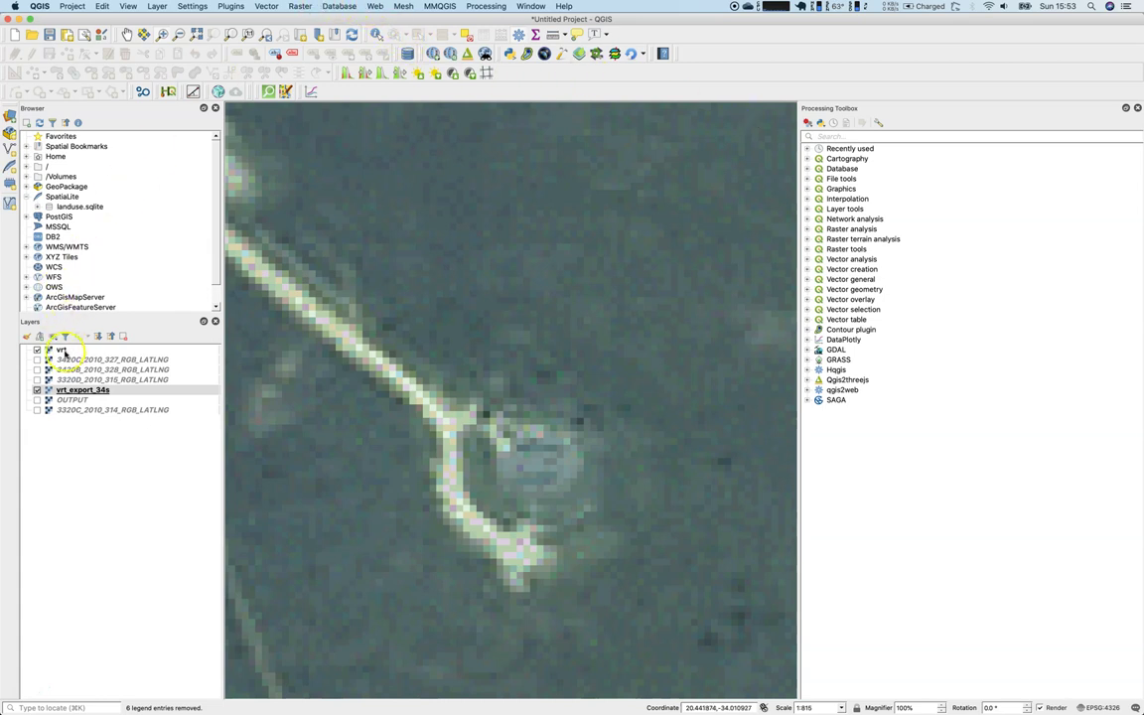
Switch off vrt and move 3320C_2010_314_RGB_LATLNG above vrt_export_34s in the layer order
left_click(37, 350)
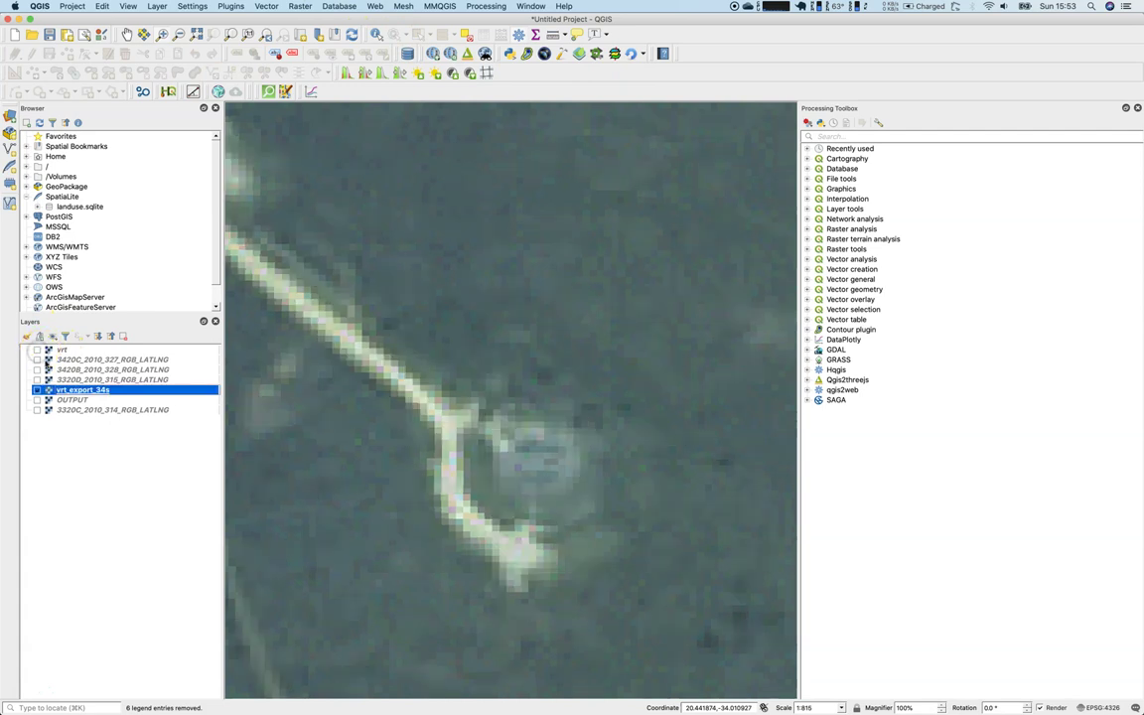
left_click(82, 411)
left_click_drag(82, 411, 79, 383)
left_click(132, 388)
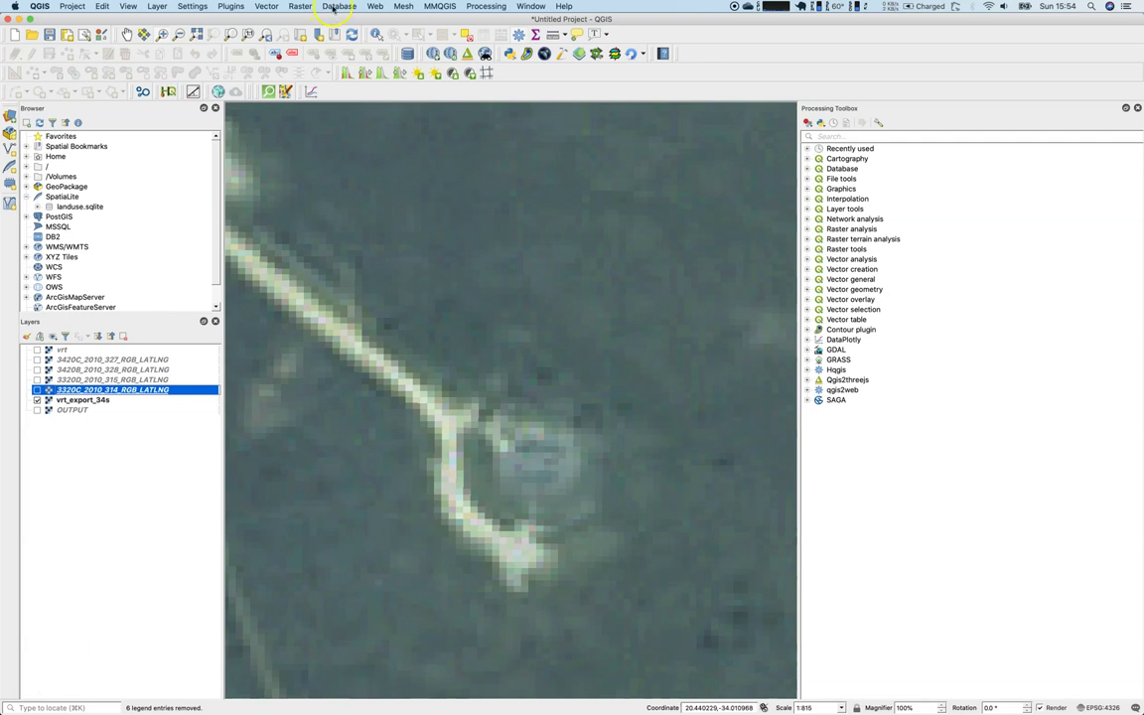
Open the GDAL Merge tool and select the four aerial tiles as input layers
left_click(301, 7)
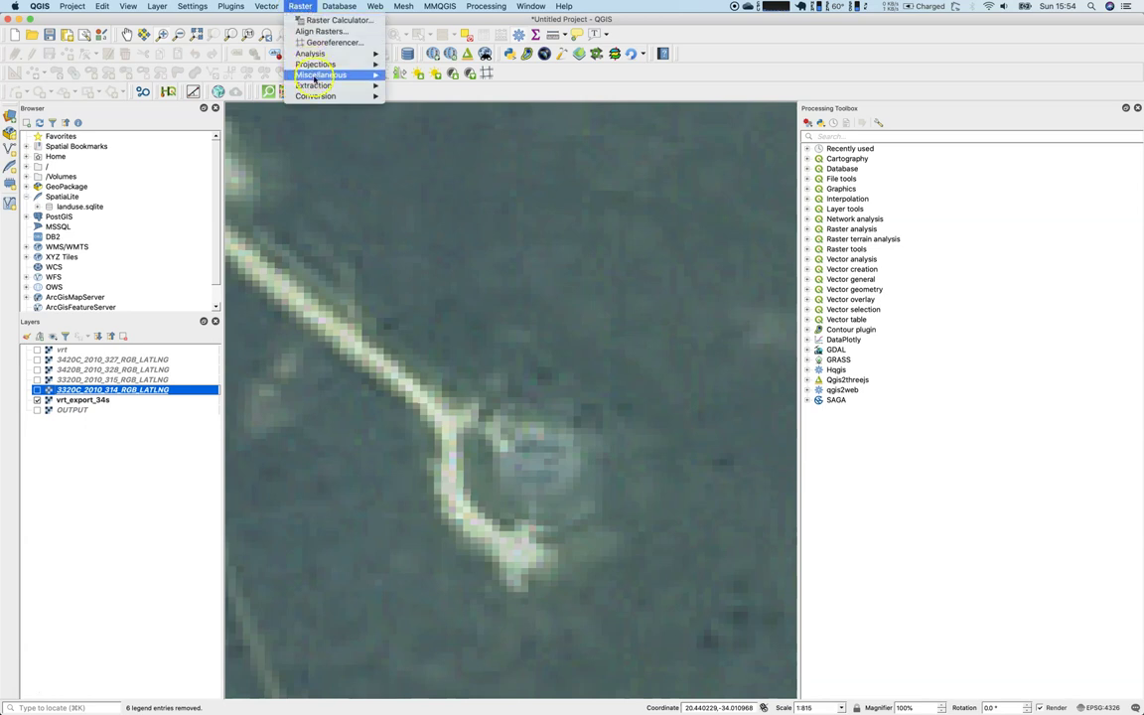
mouse_move(316, 85)
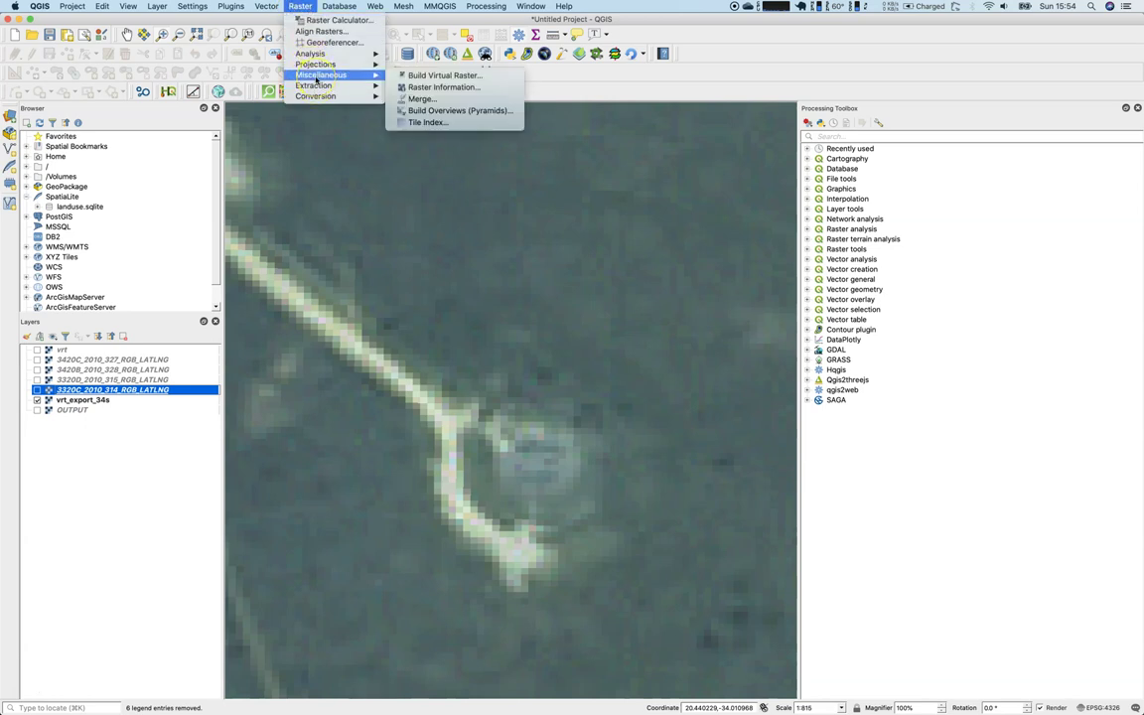
left_click(421, 98)
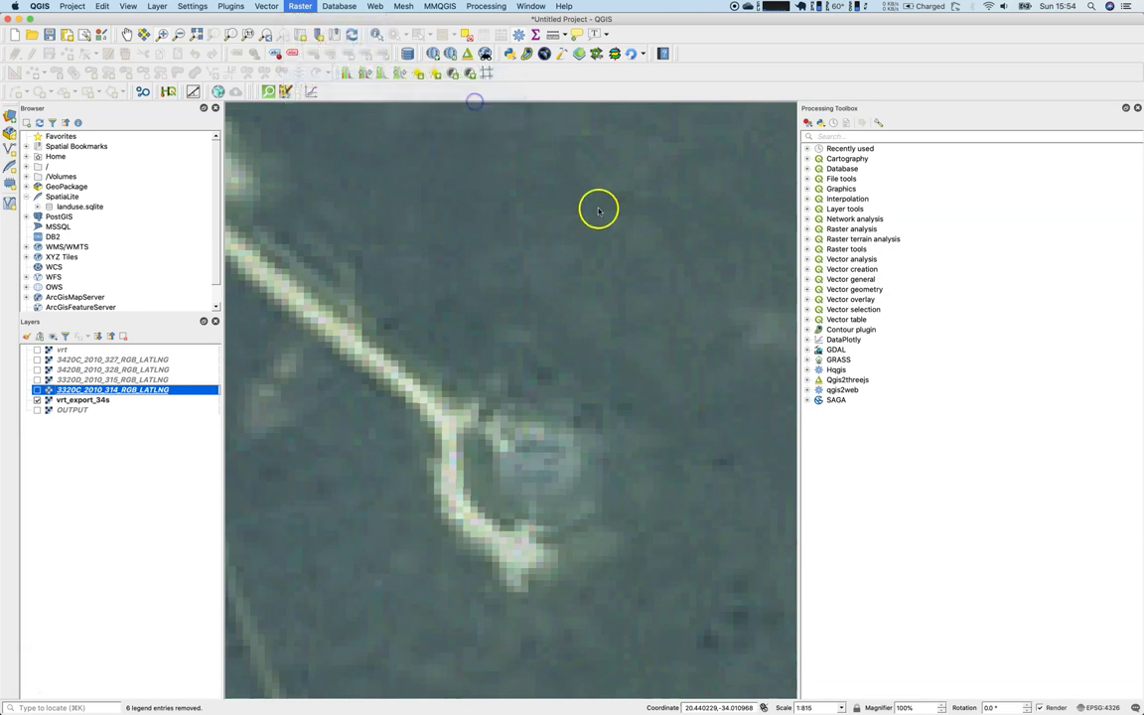
left_click(842, 184)
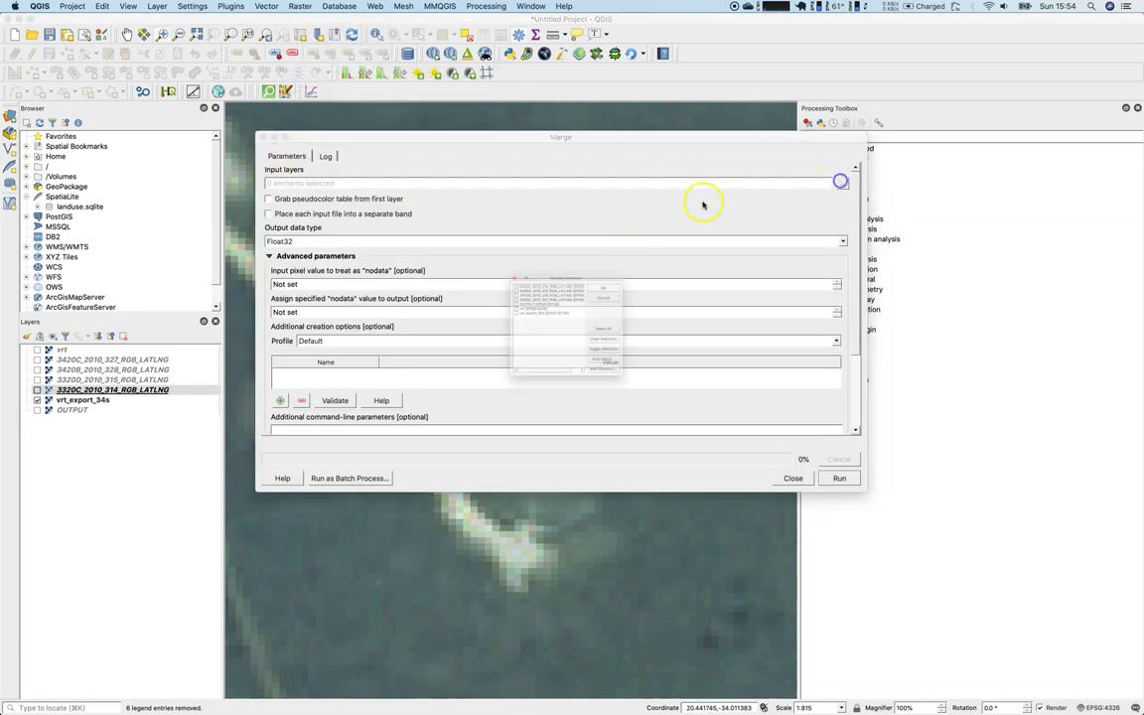
left_click(470, 253)
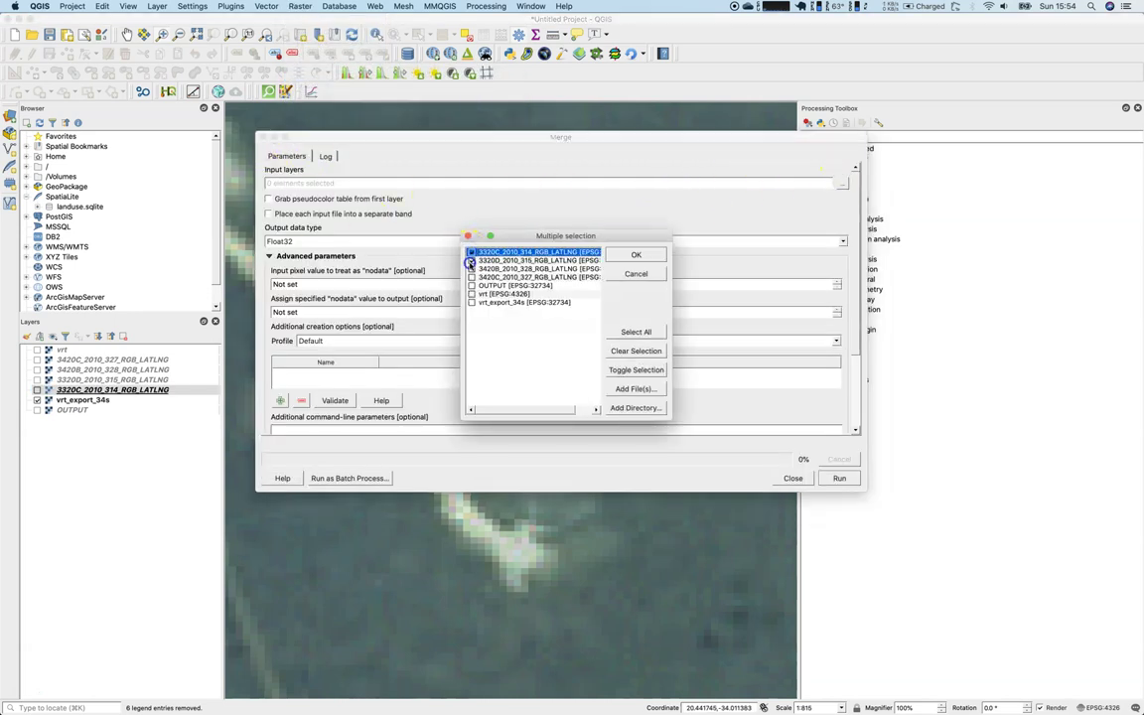
left_click(646, 254)
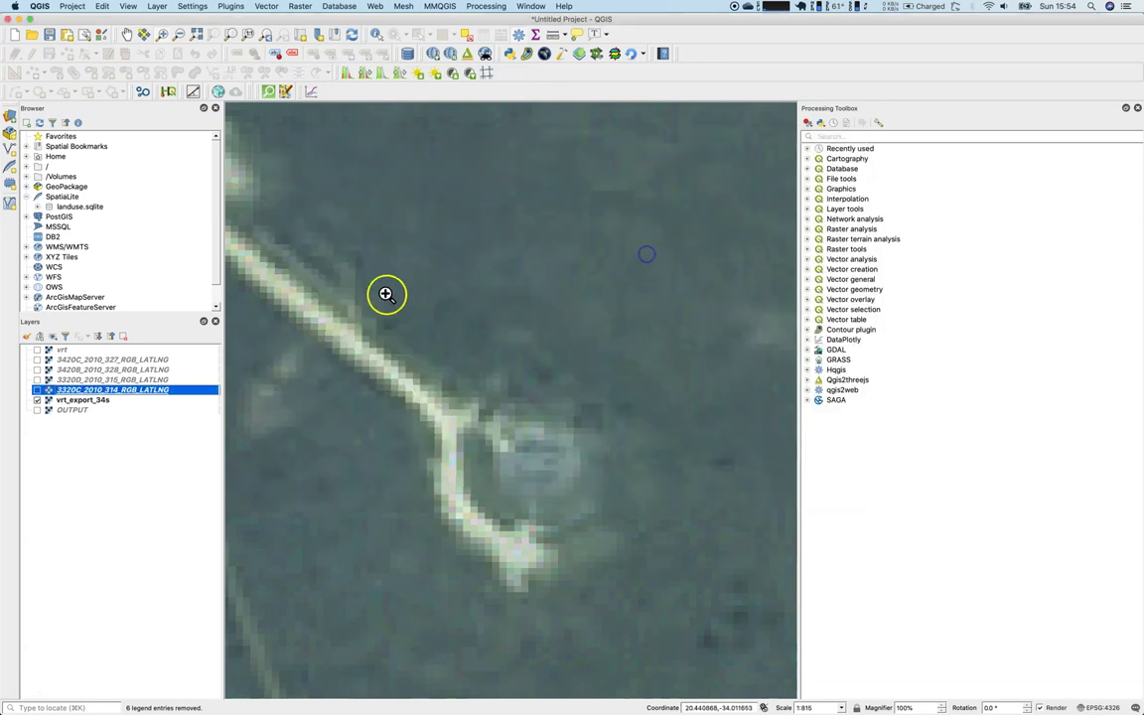
key("ctrl+Up")
left_click(1016, 217)
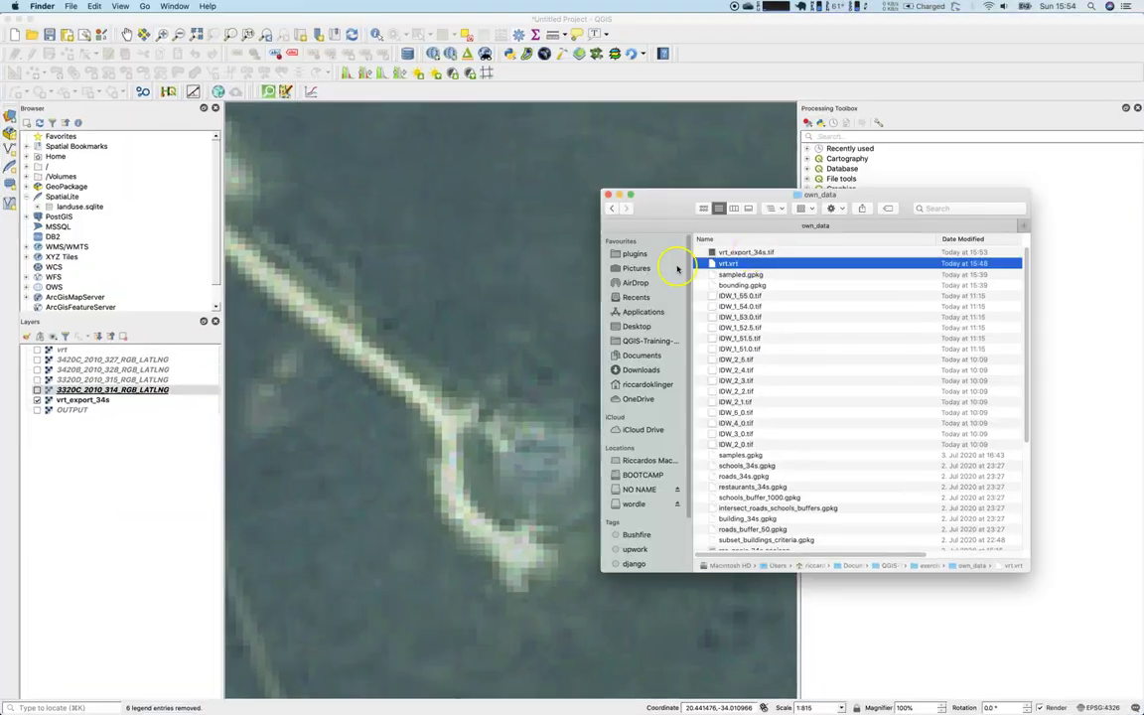
key("ctrl+Up")
left_click(421, 242)
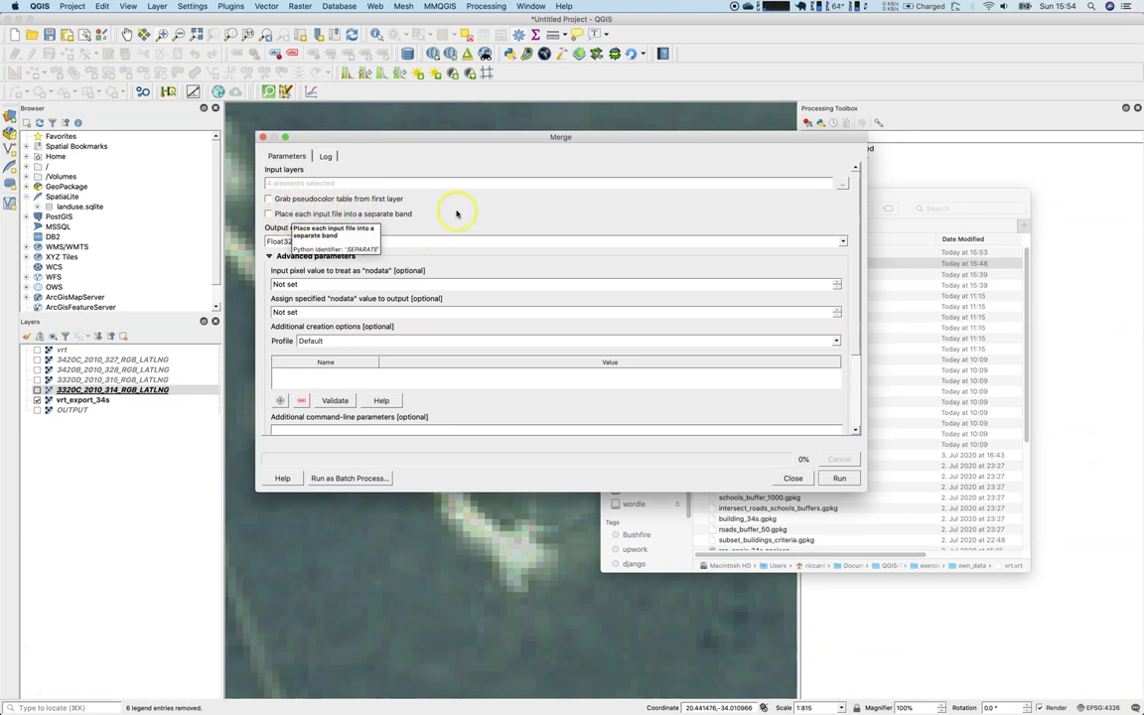
Tick 'Grab pseudocolor table from first layer' and run the Float32 merge
left_click(323, 198)
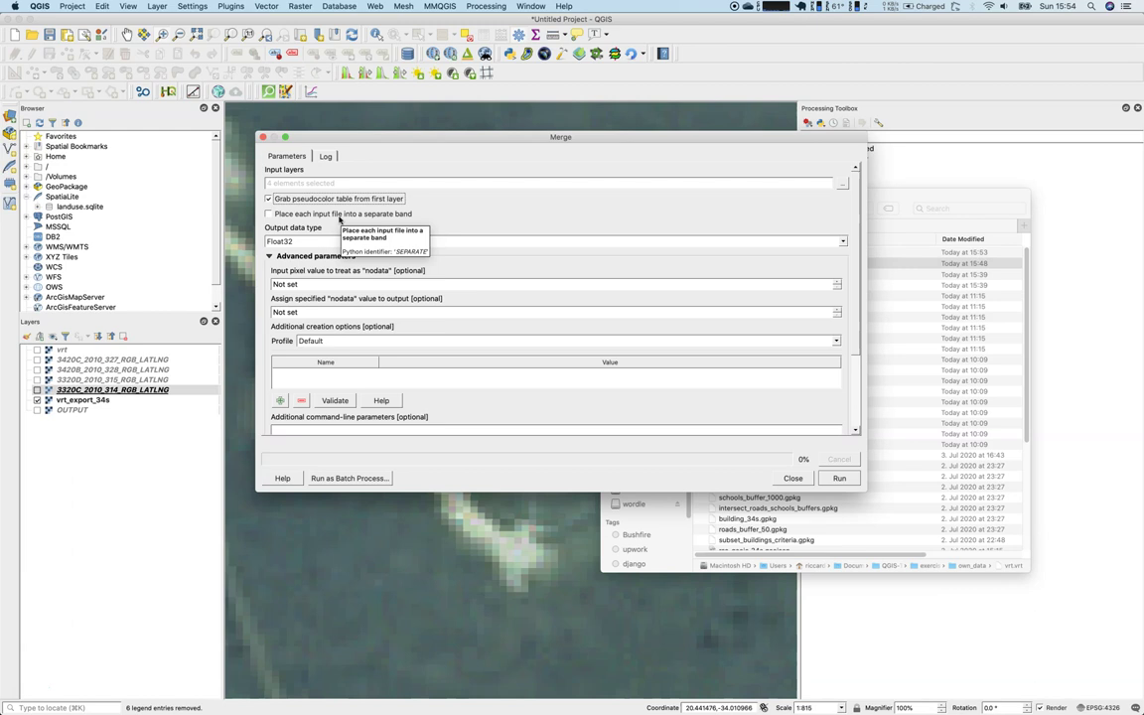
left_click(358, 224)
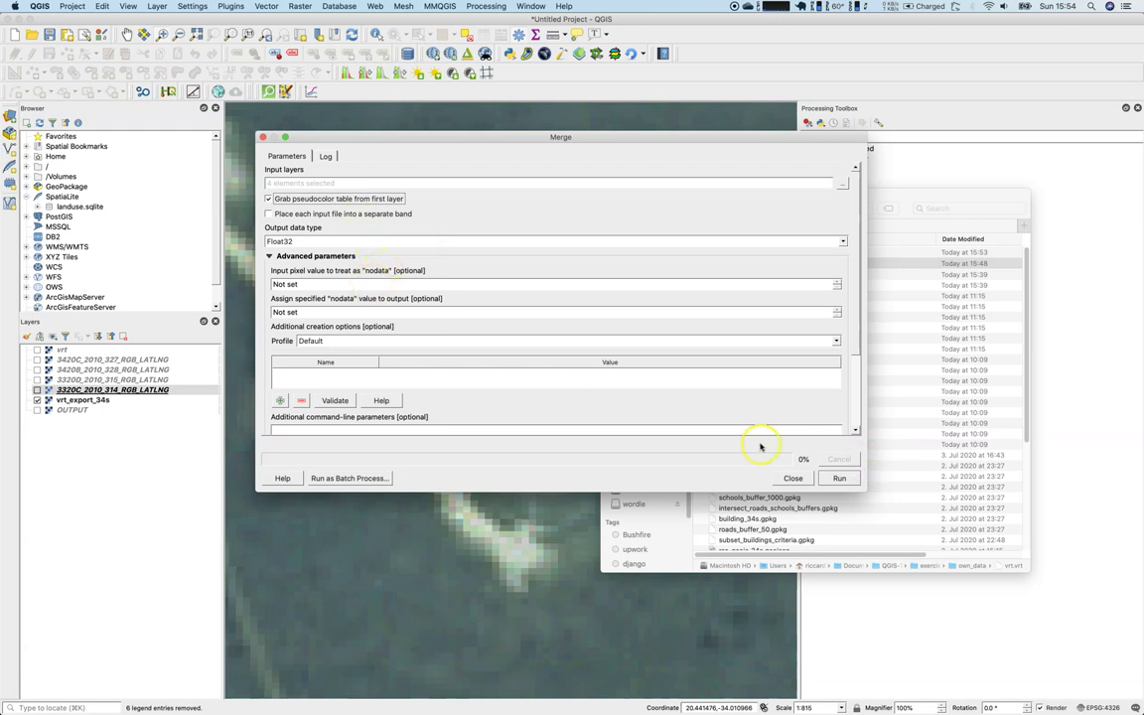
scroll(834, 387, "down", 3)
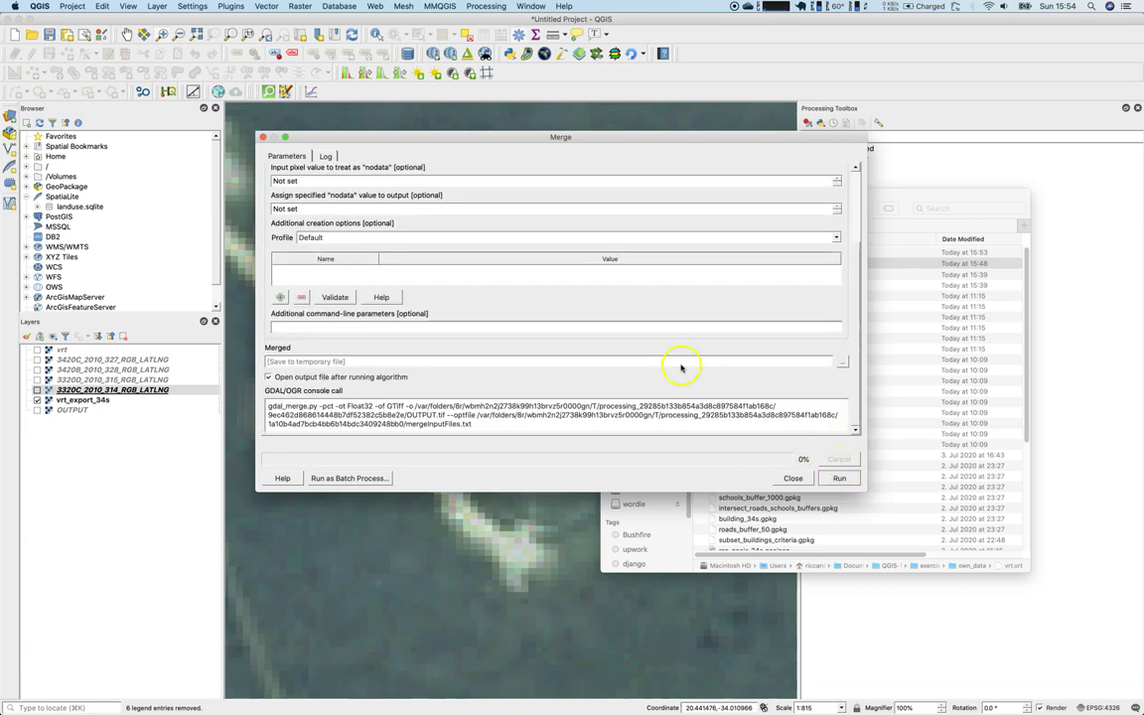
left_click(824, 477)
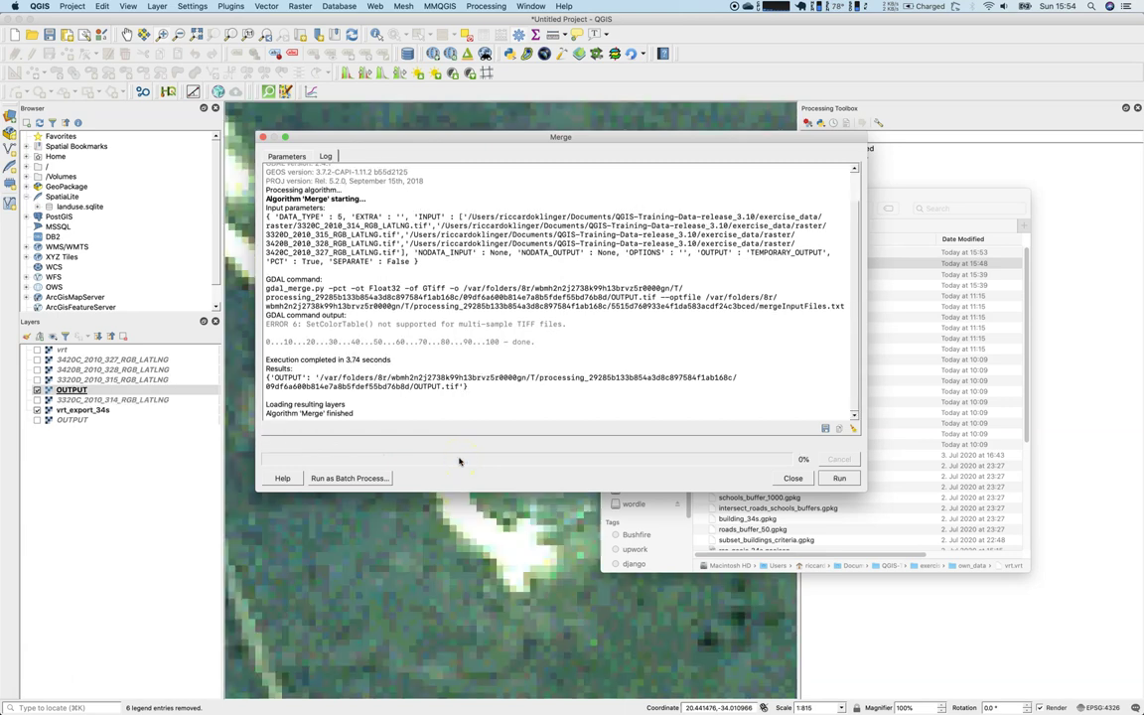
Close the Merge dialog and zoom out to see the full four-tile mosaic
left_click(792, 477)
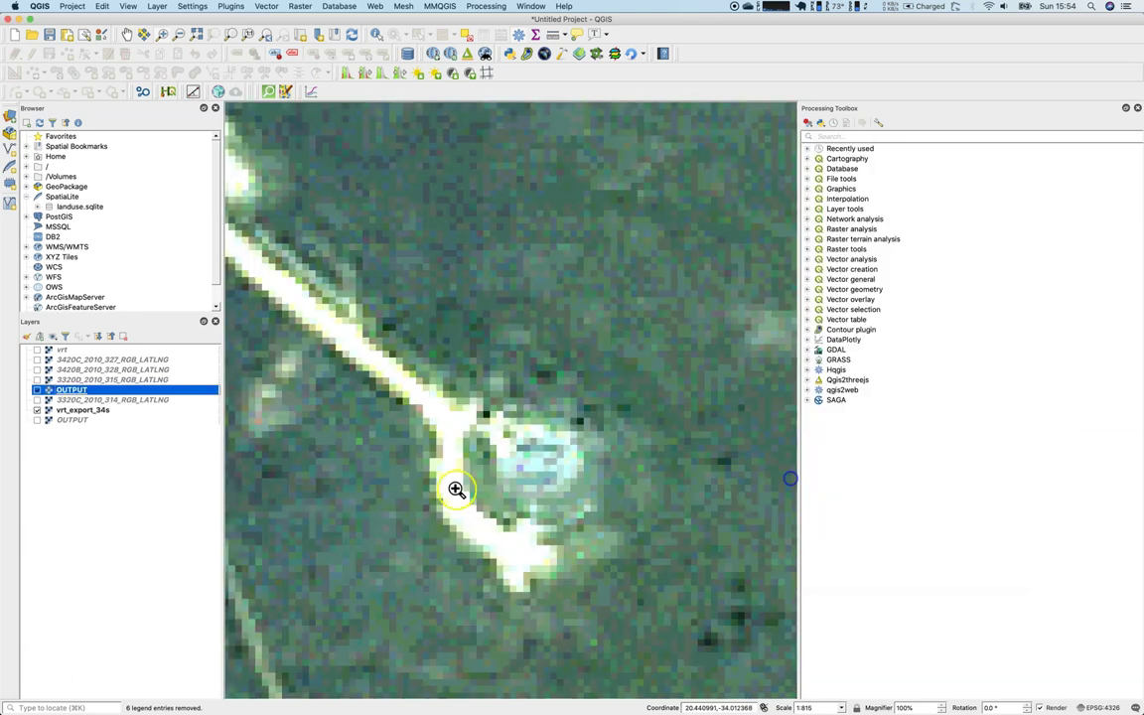
scroll(402, 408, "down", 2)
scroll(405, 409, "down", 3)
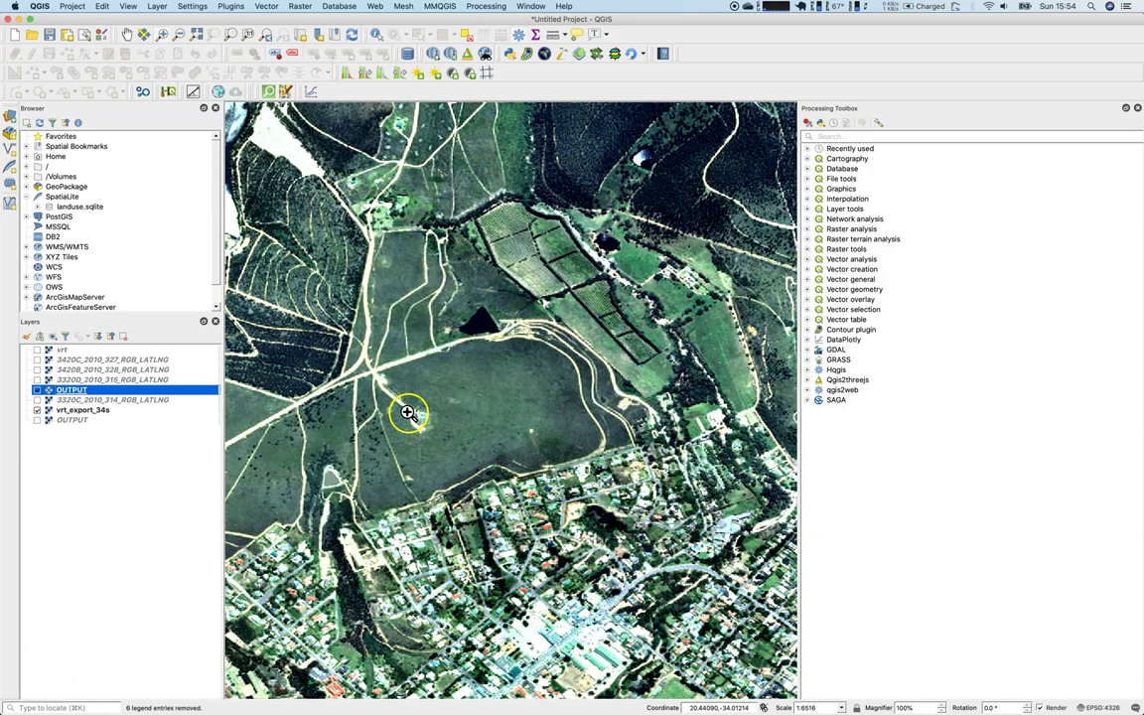
scroll(407, 412, "down", 1)
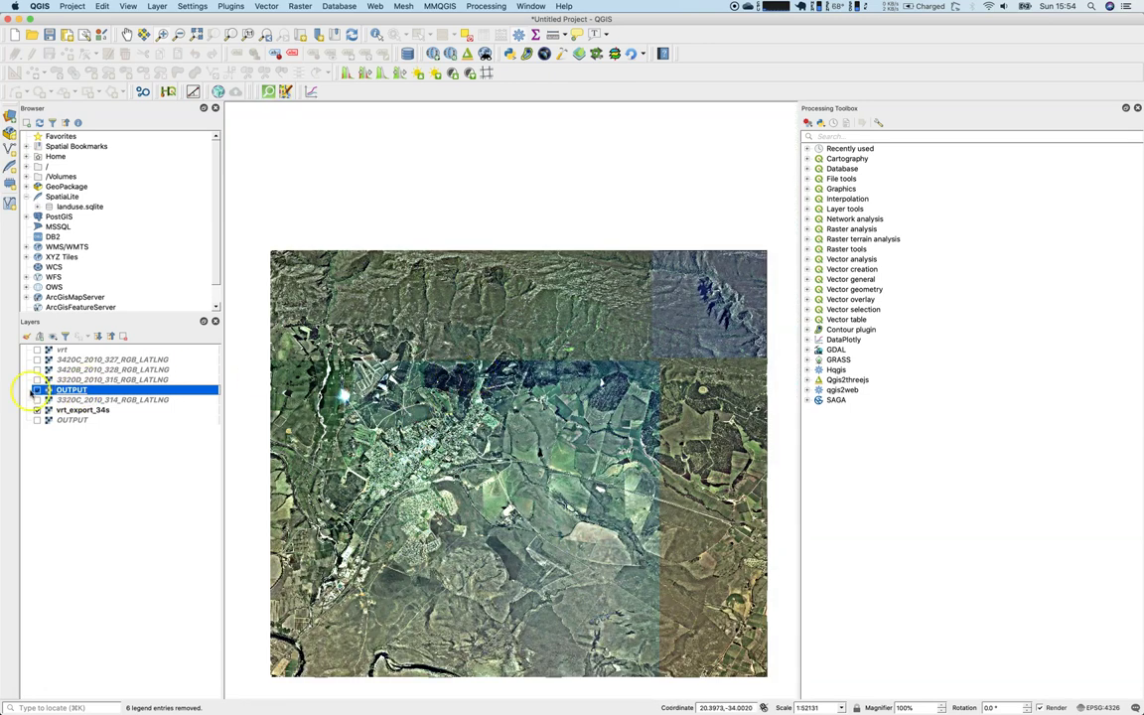
Assign Band 2 to the OUTPUT layer's red channel and apply
double_click(70, 389)
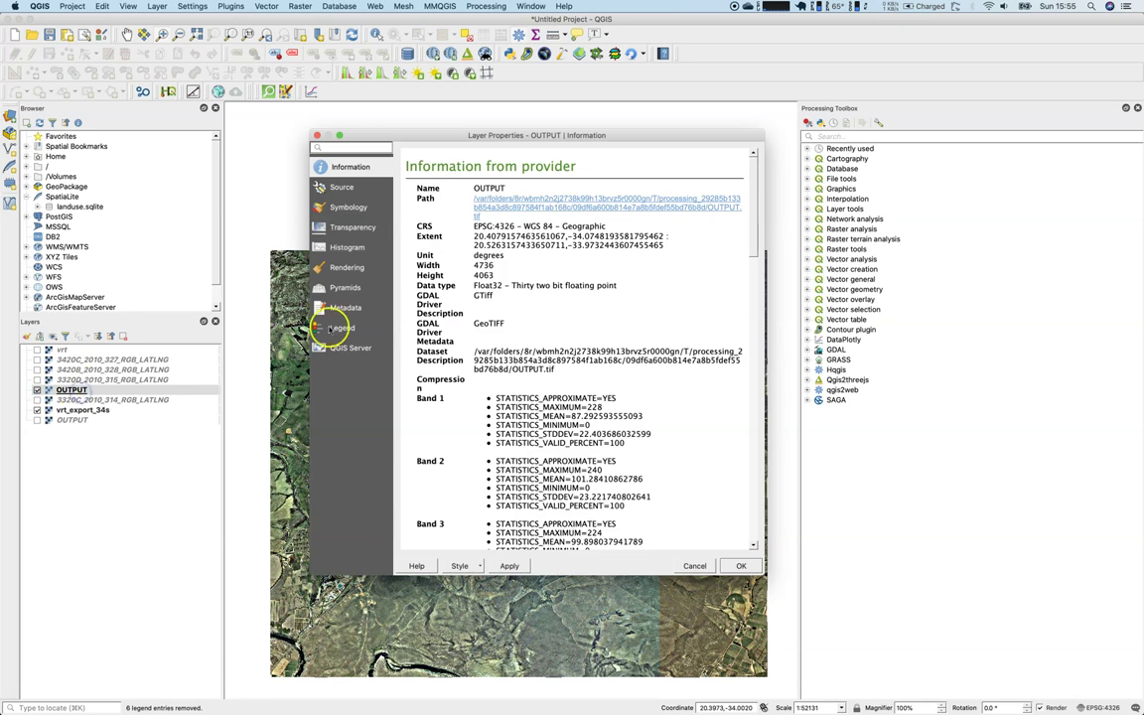
left_click(350, 207)
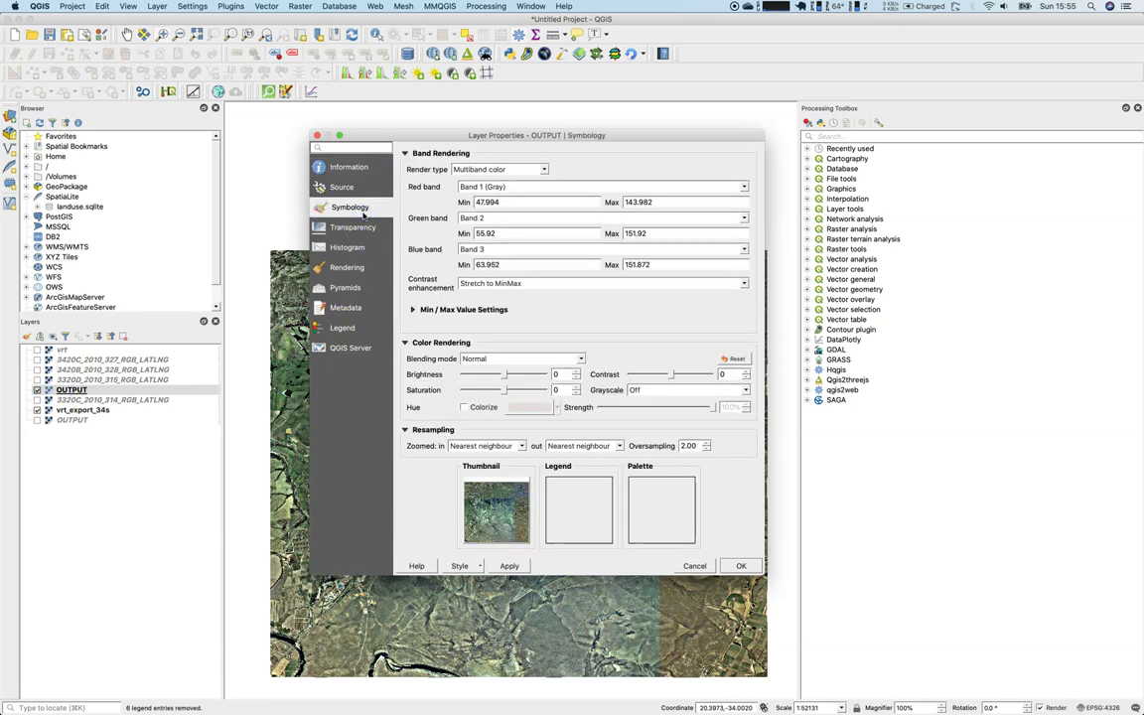
left_click(597, 187)
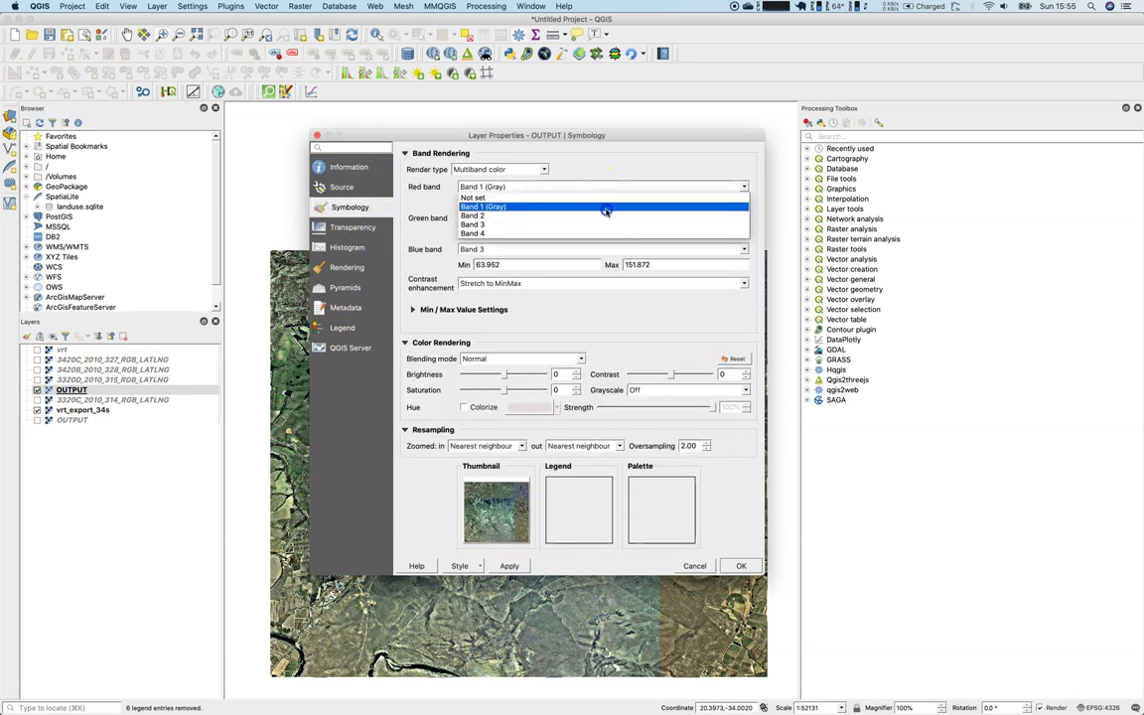
left_click(605, 215)
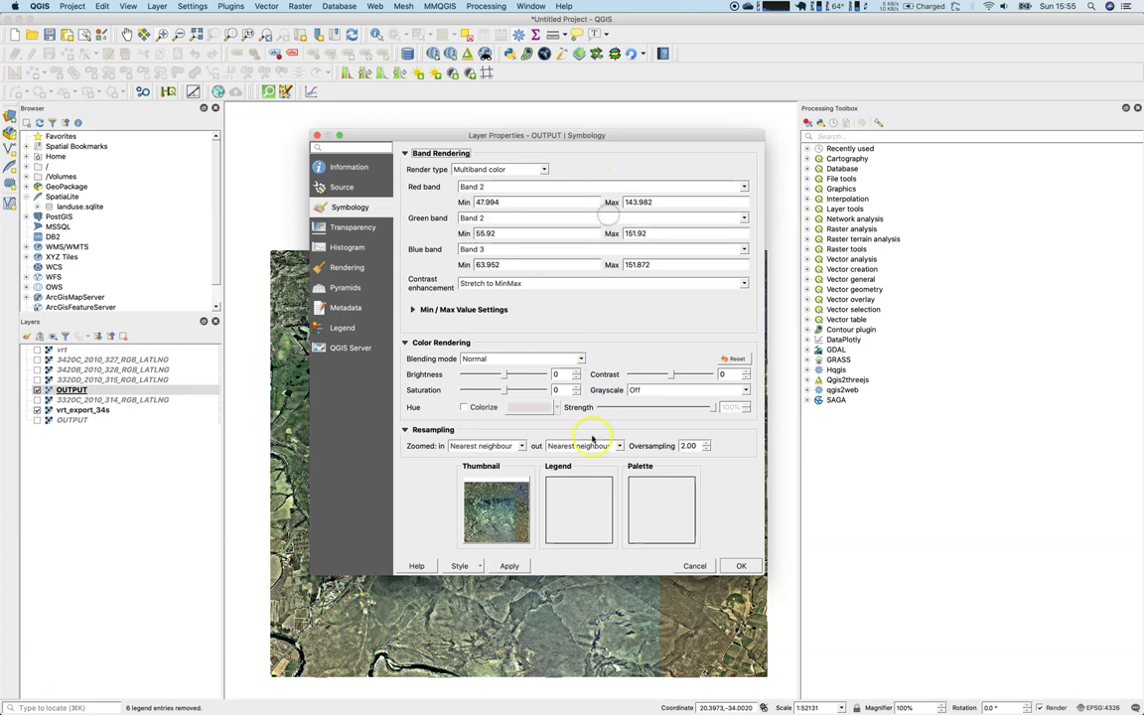
left_click(508, 565)
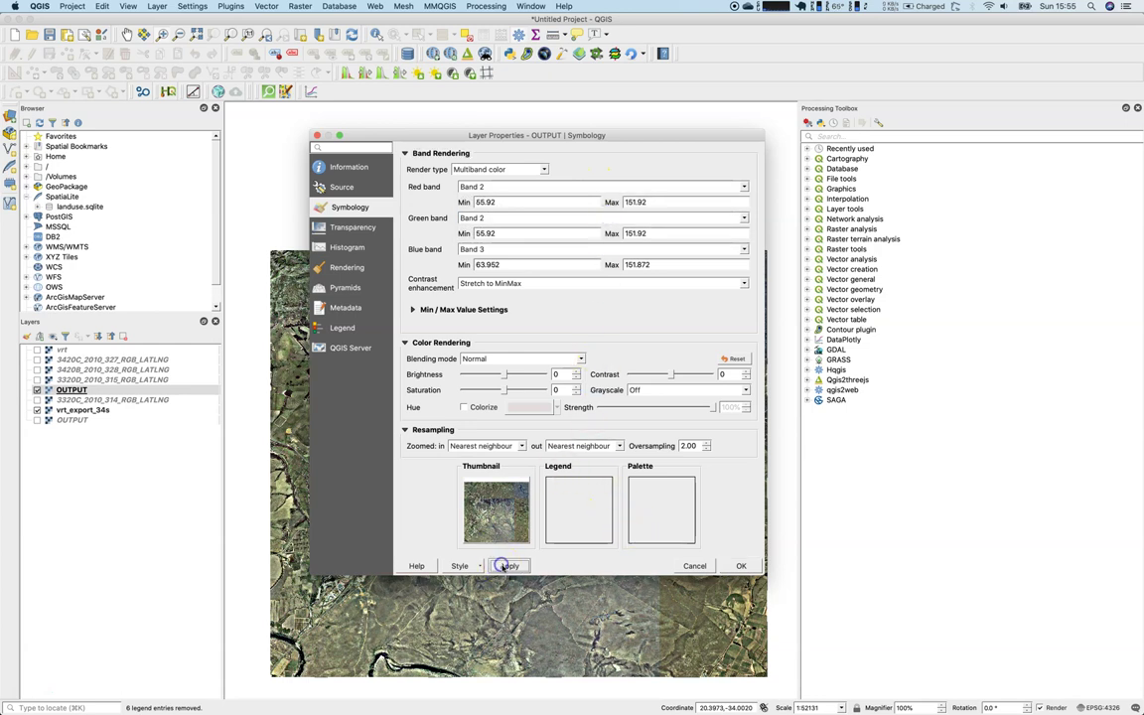
left_click(741, 566)
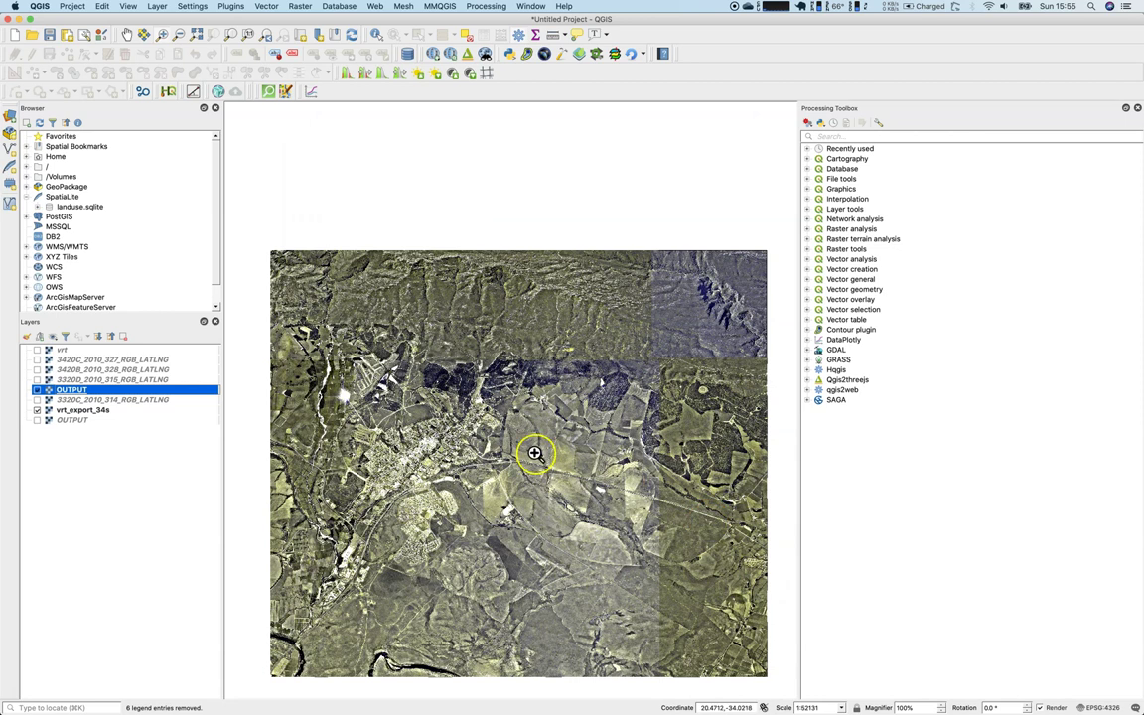
Keep Multiband color with red Band 2, and set green to Band 3 and blue to Band 4
double_click(60, 389)
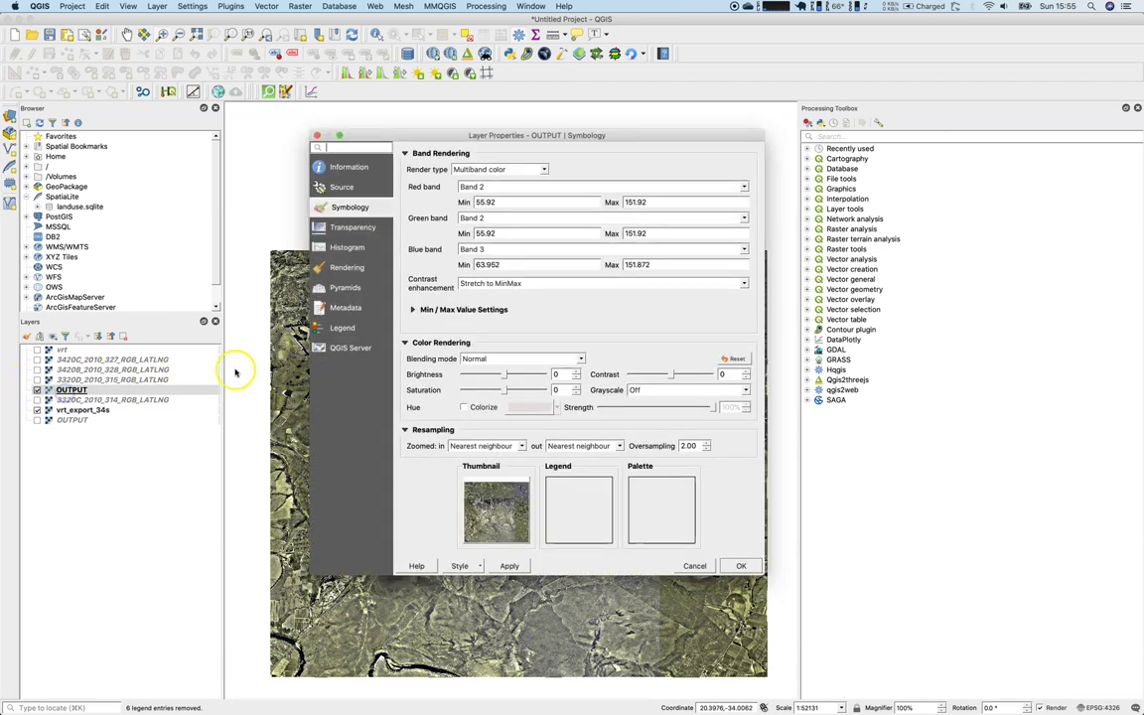
left_click(501, 169)
left_click(504, 171)
left_click(508, 188)
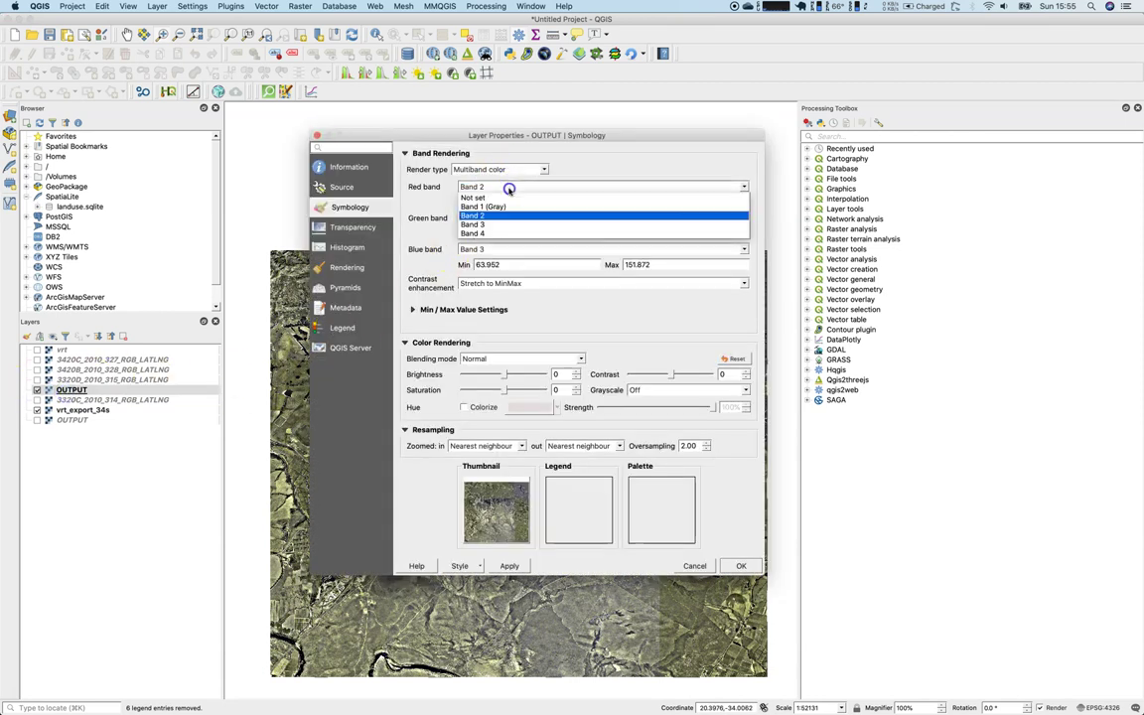
left_click(508, 188)
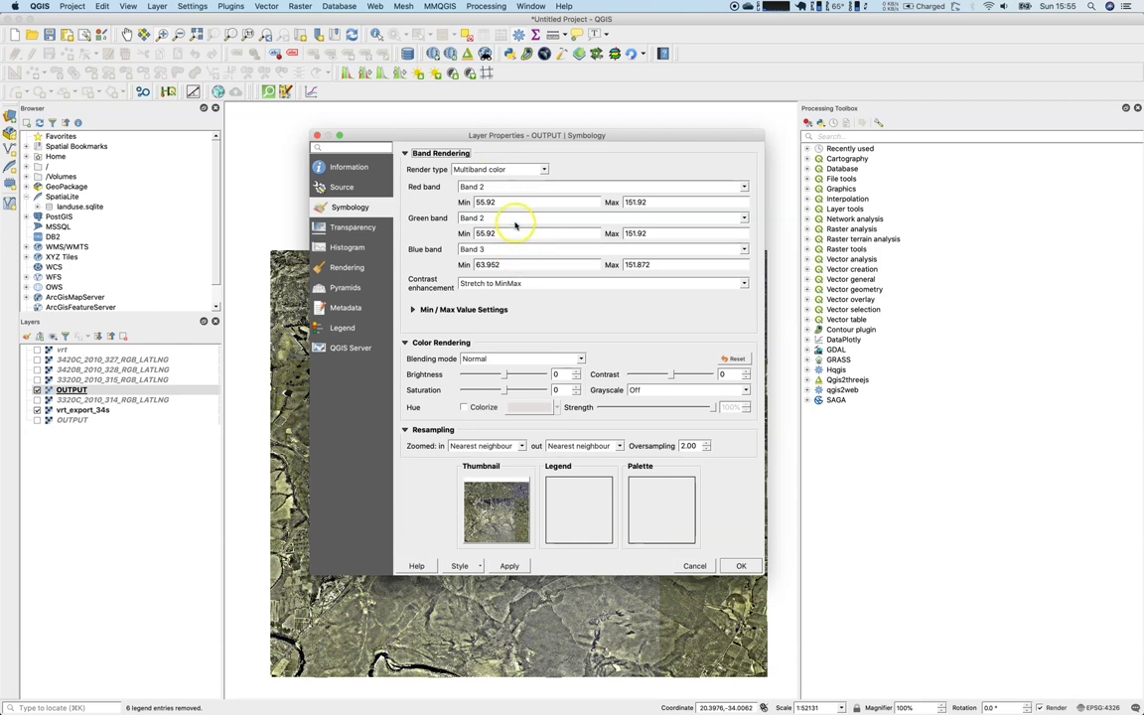
left_click(516, 217)
left_click(518, 255)
left_click(516, 249)
left_click(511, 296)
left_click(504, 567)
left_click(740, 566)
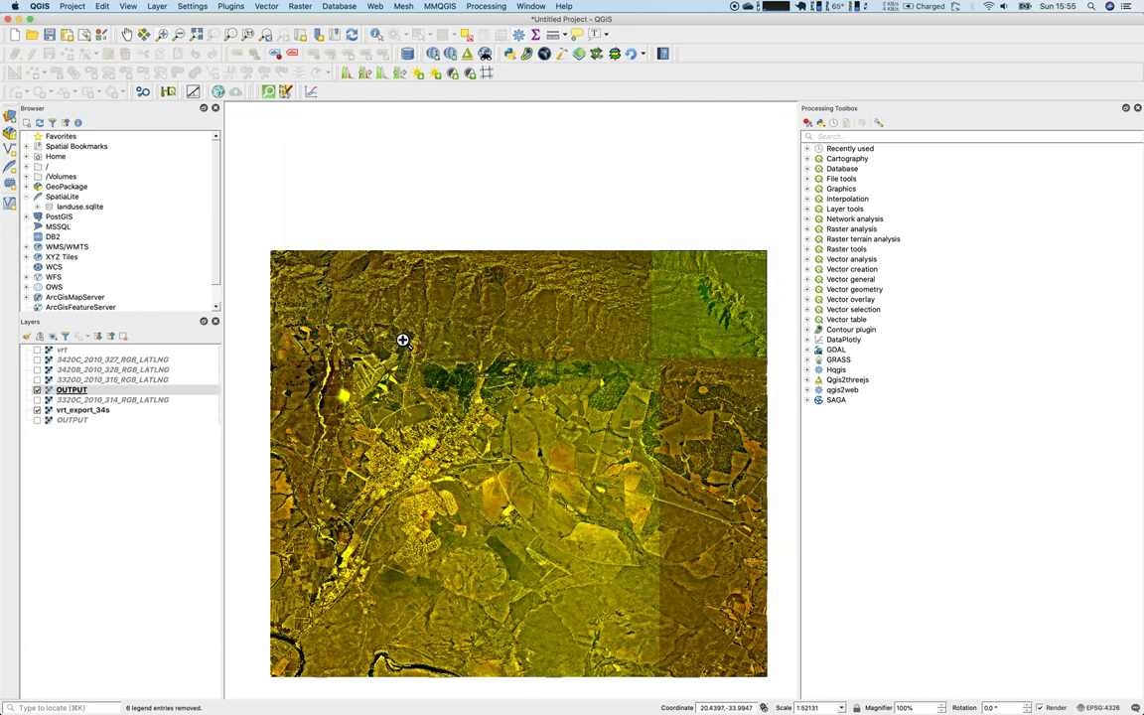
Zoom closely into the forest strip and tile boundary, then open Processing > History
left_click(553, 379)
left_click(603, 401)
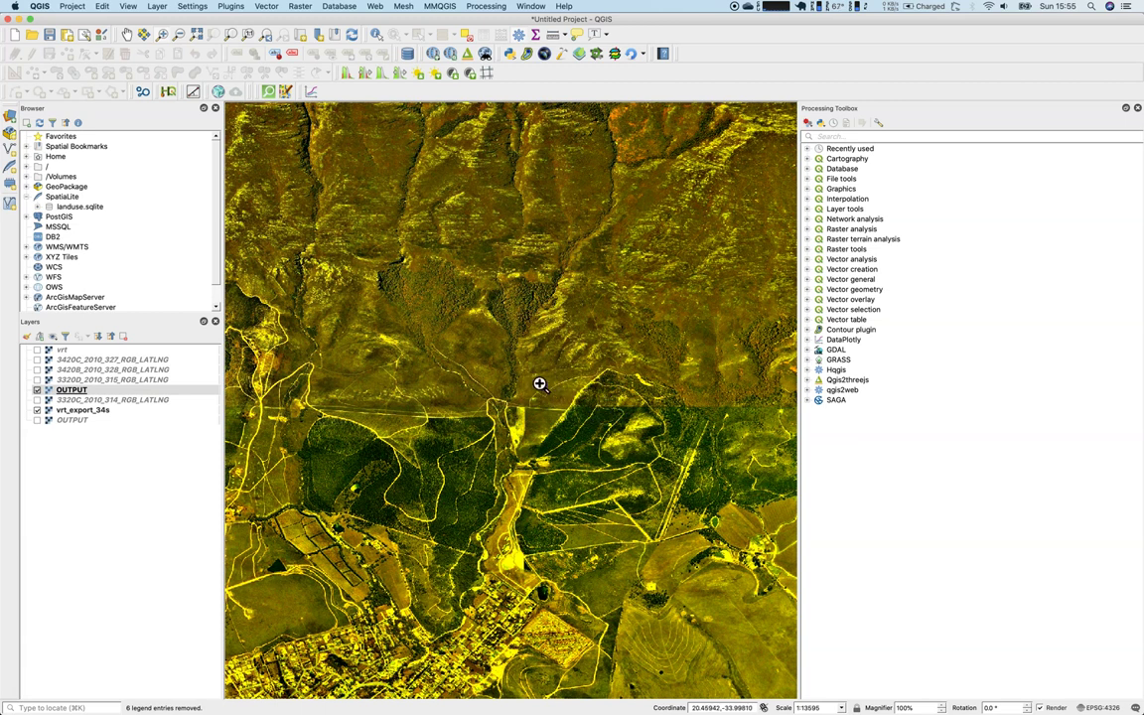
left_click_drag(557, 390, 659, 434)
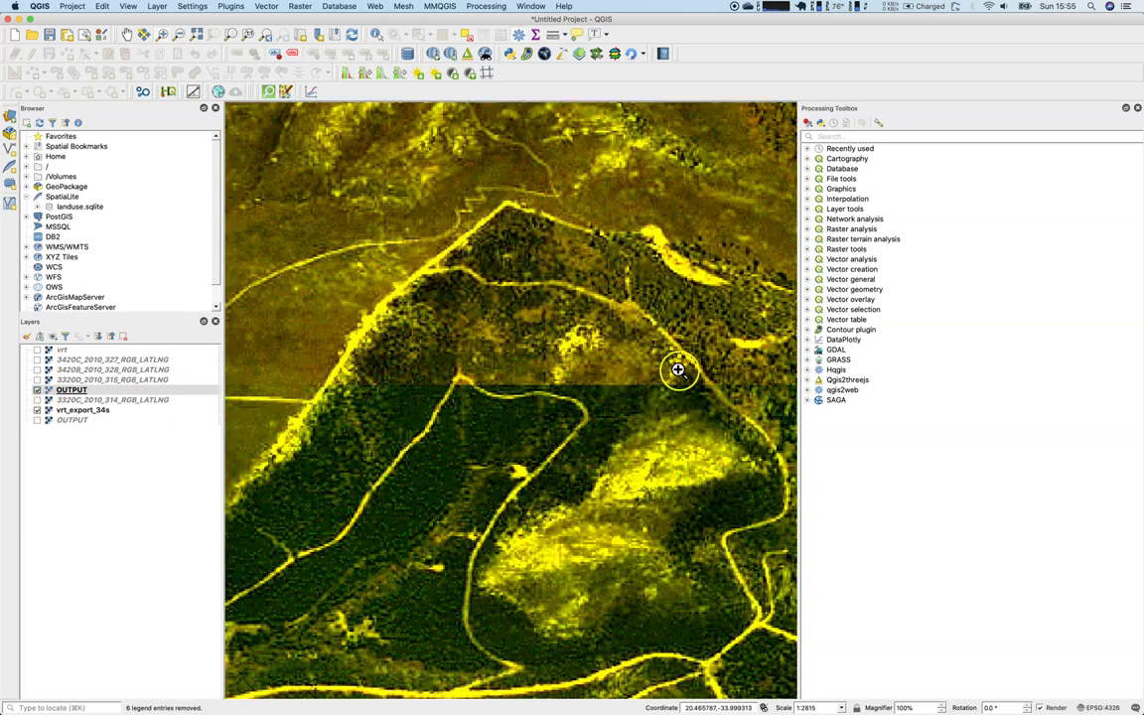
left_click(473, 7)
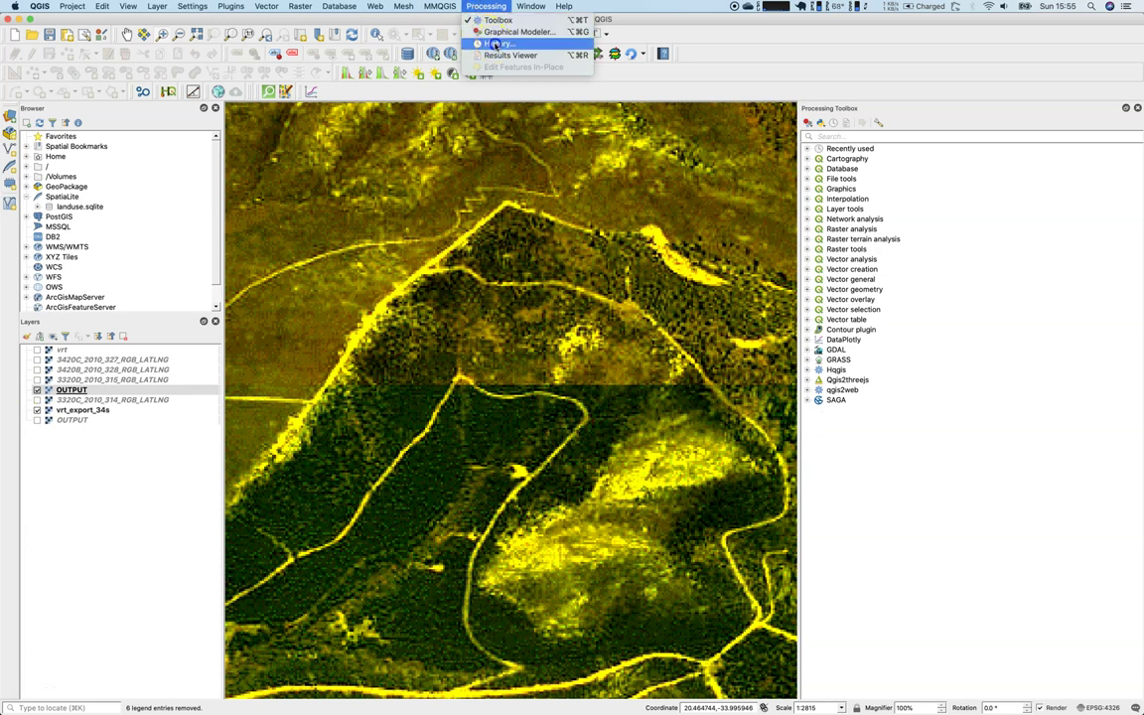
left_click(506, 31)
Rerun gdal:merge from History on the four tiles with the pseudocolor table option unticked
double_click(467, 212)
left_click(268, 198)
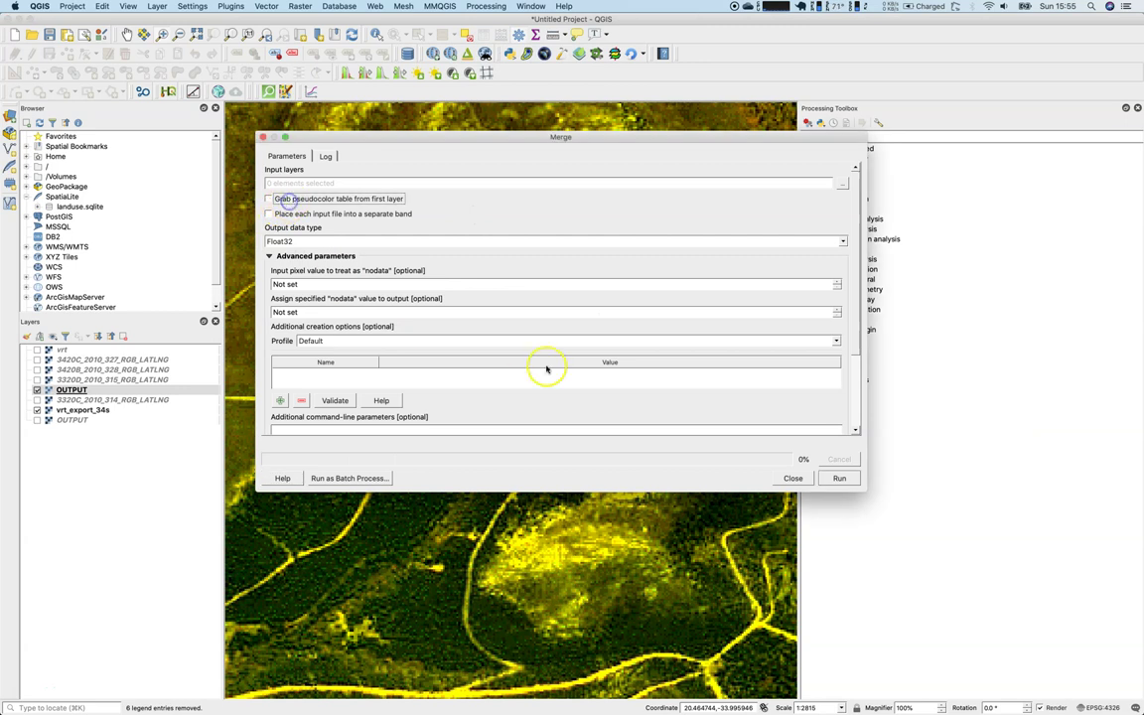
left_click(840, 185)
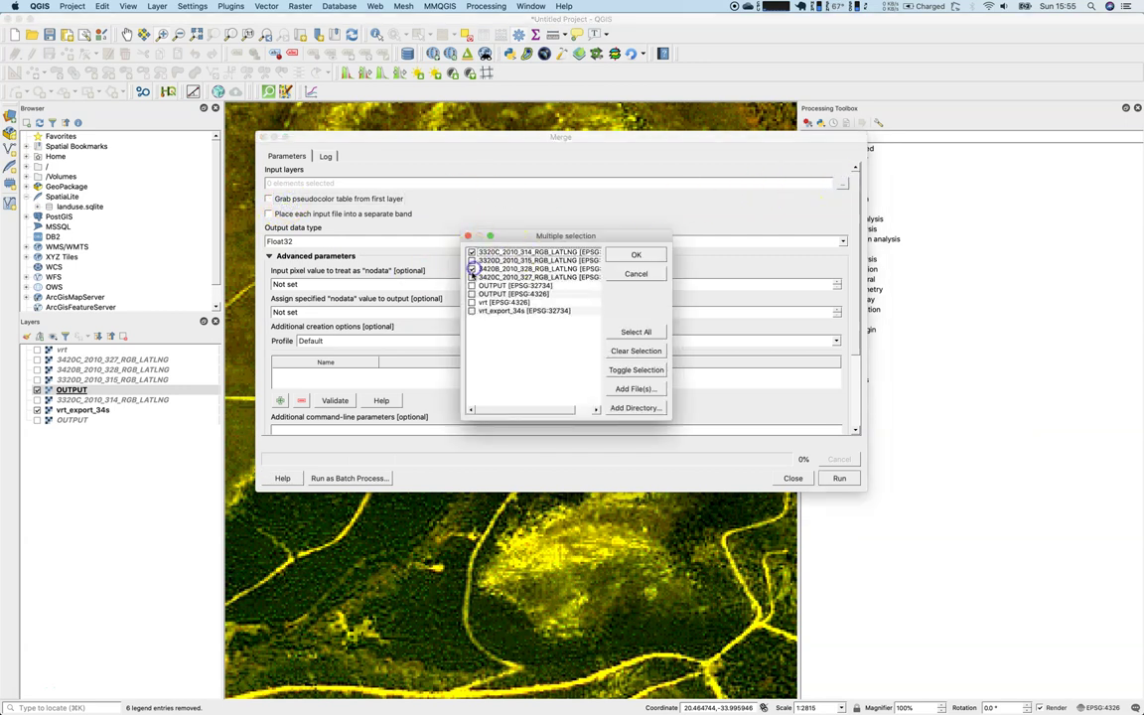
left_click(636, 255)
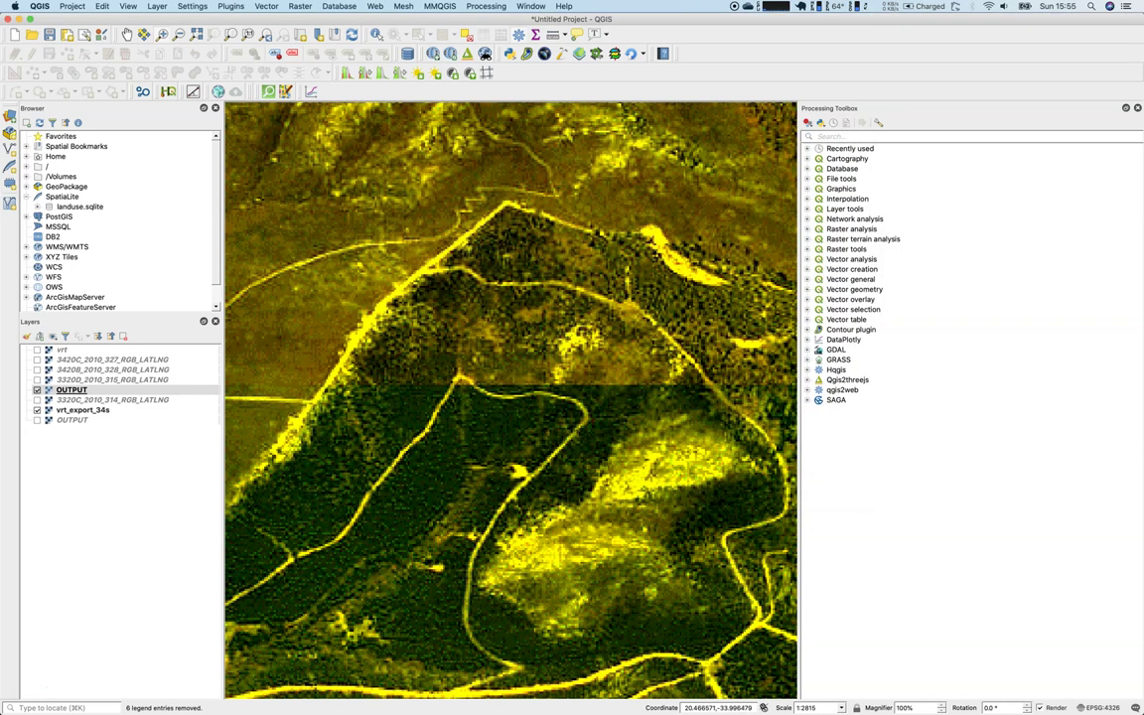
key("ctrl+Up")
key("ctrl+Up")
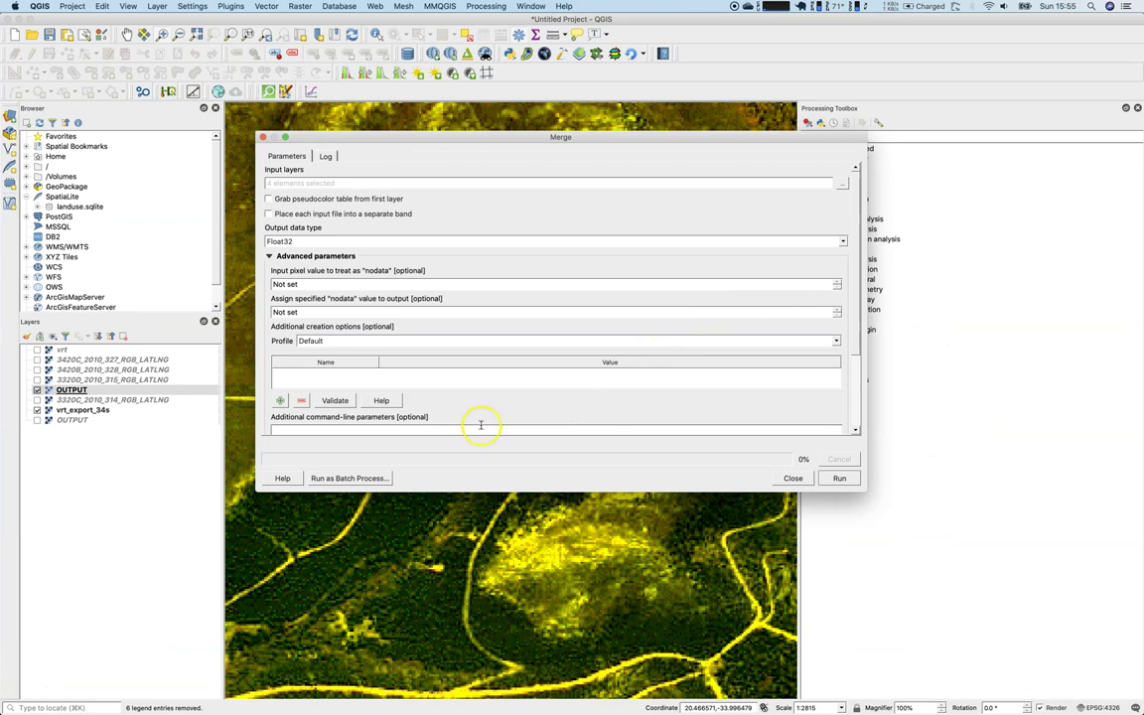
left_click(856, 403)
left_click(843, 477)
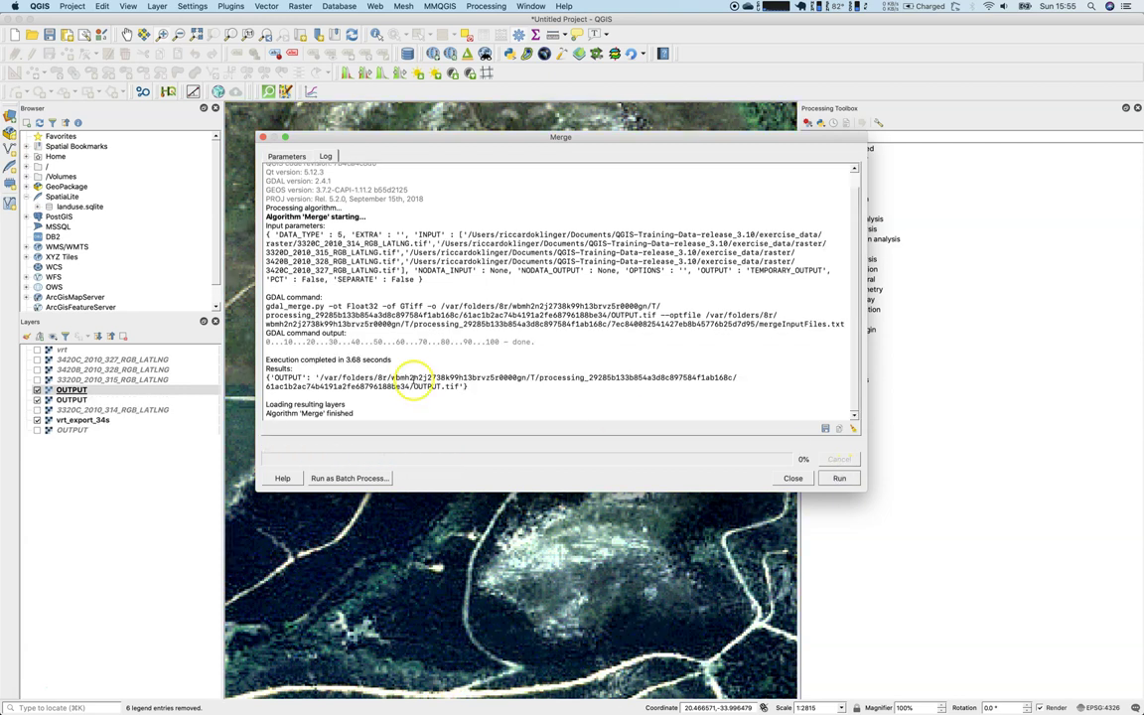
Close Merge, toggle the merged layer, and zoom in and out across the mosaic's tile seams
left_click(804, 485)
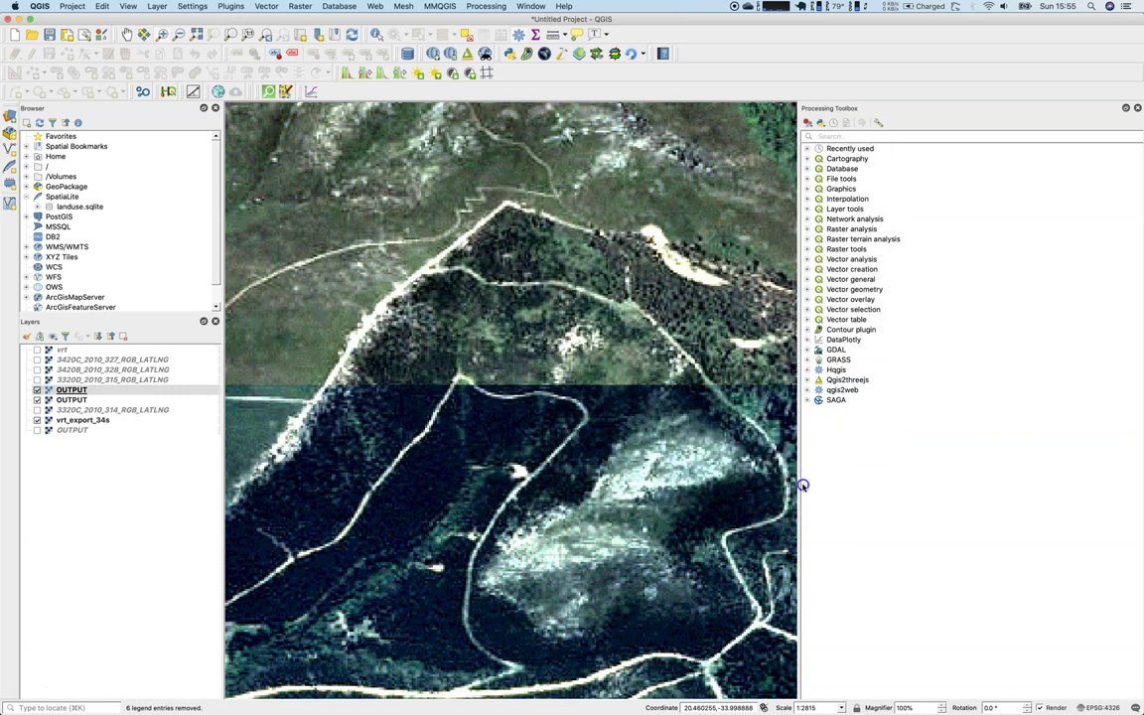
left_click(35, 390)
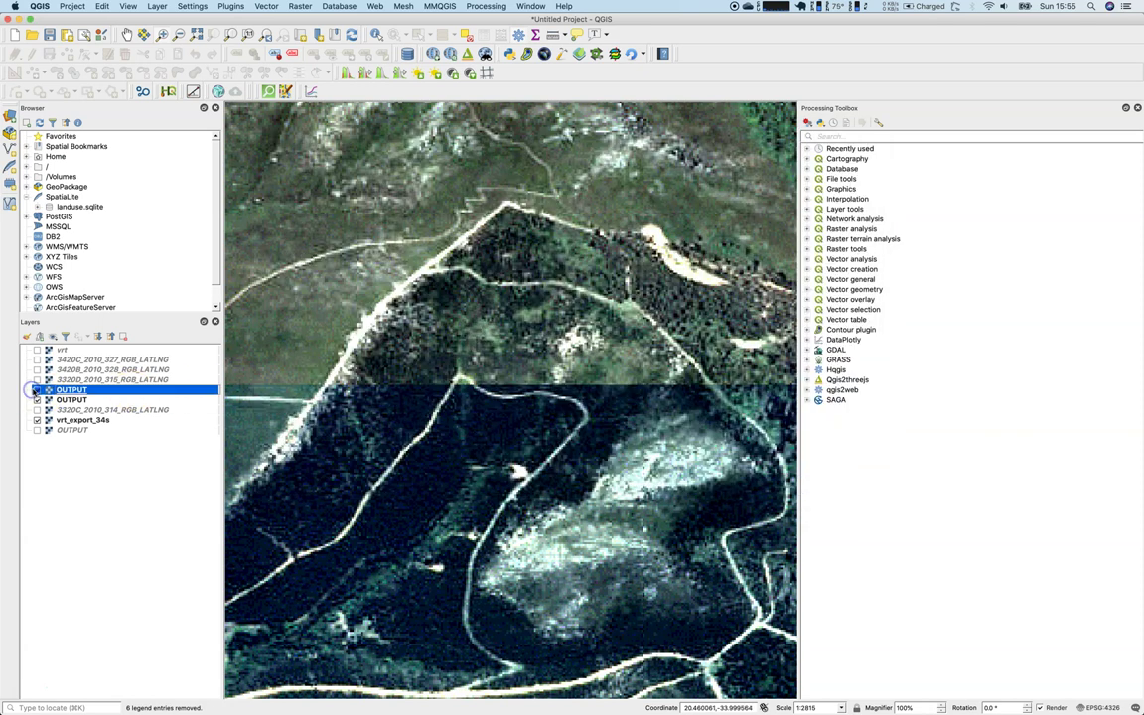
scroll(508, 403, "down", 3)
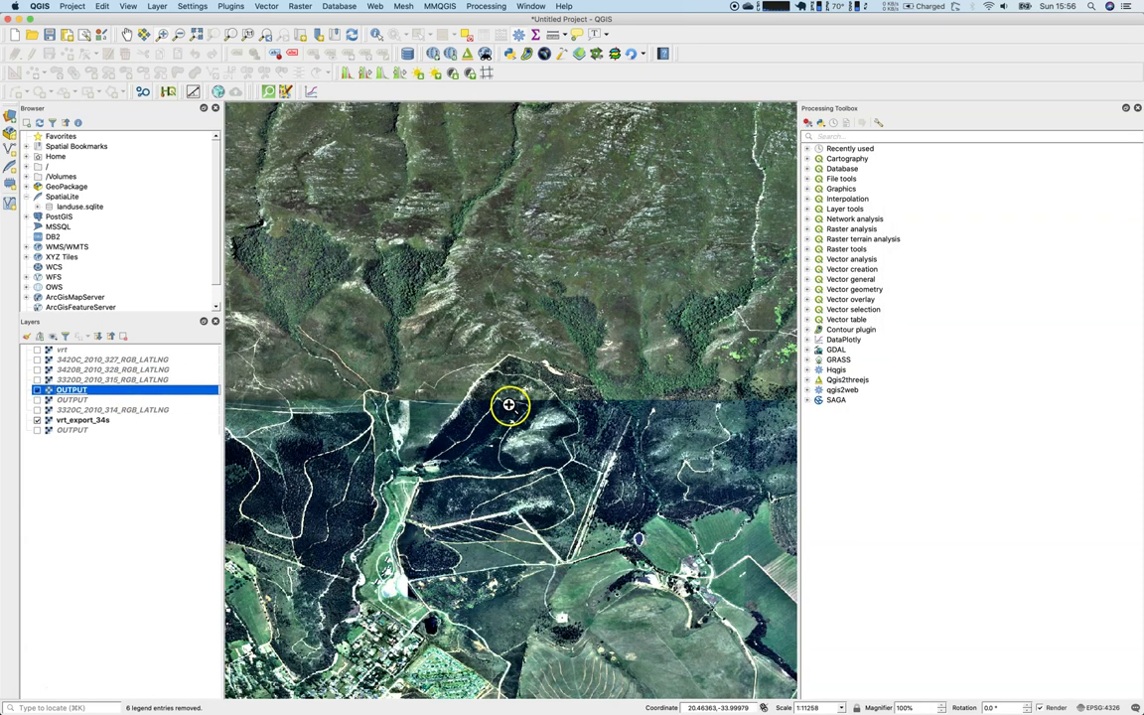
scroll(476, 429, "down", 1)
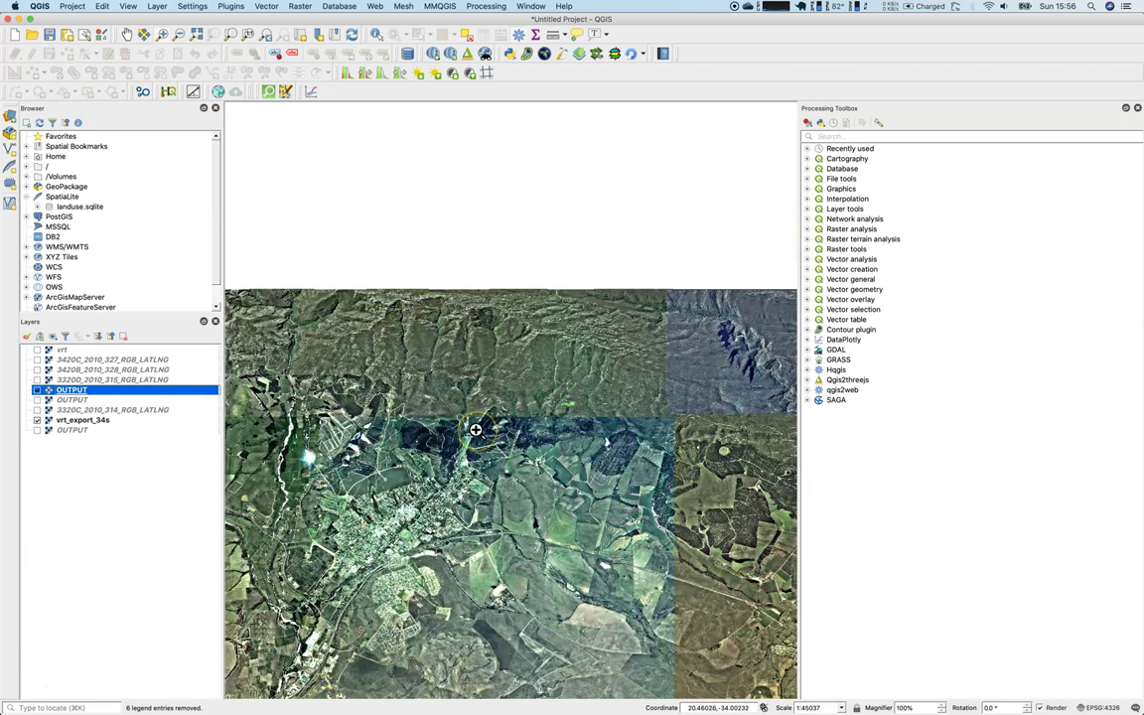
scroll(661, 398, "up", 4)
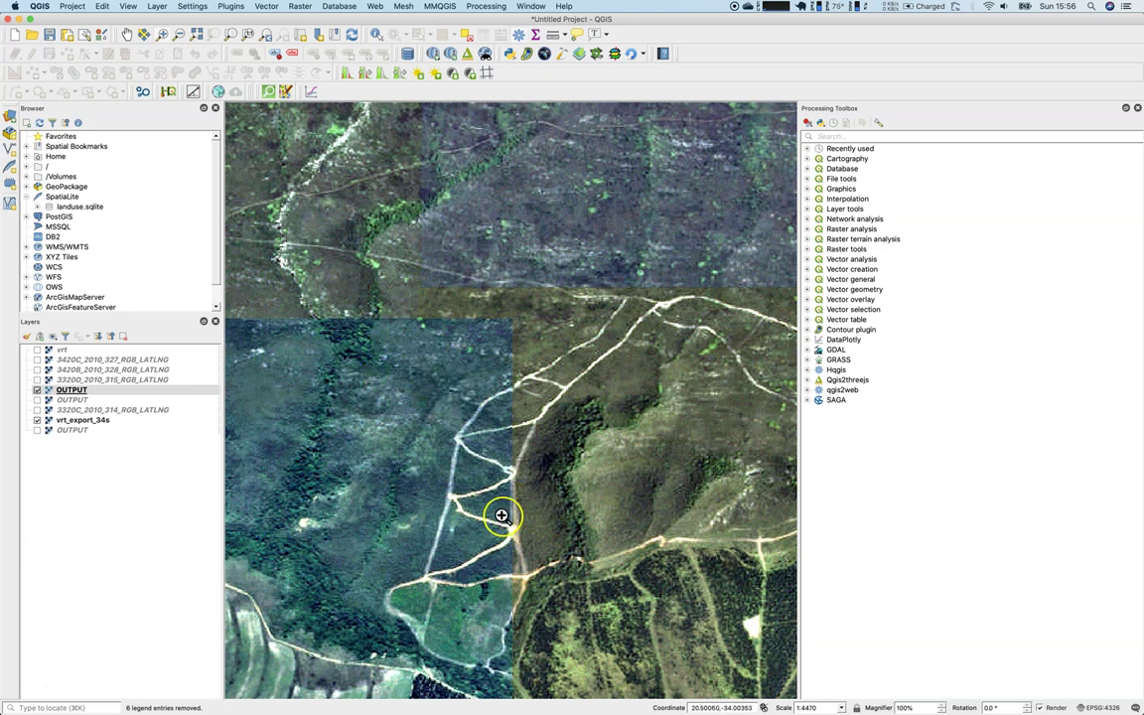
scroll(424, 499, "up", 1)
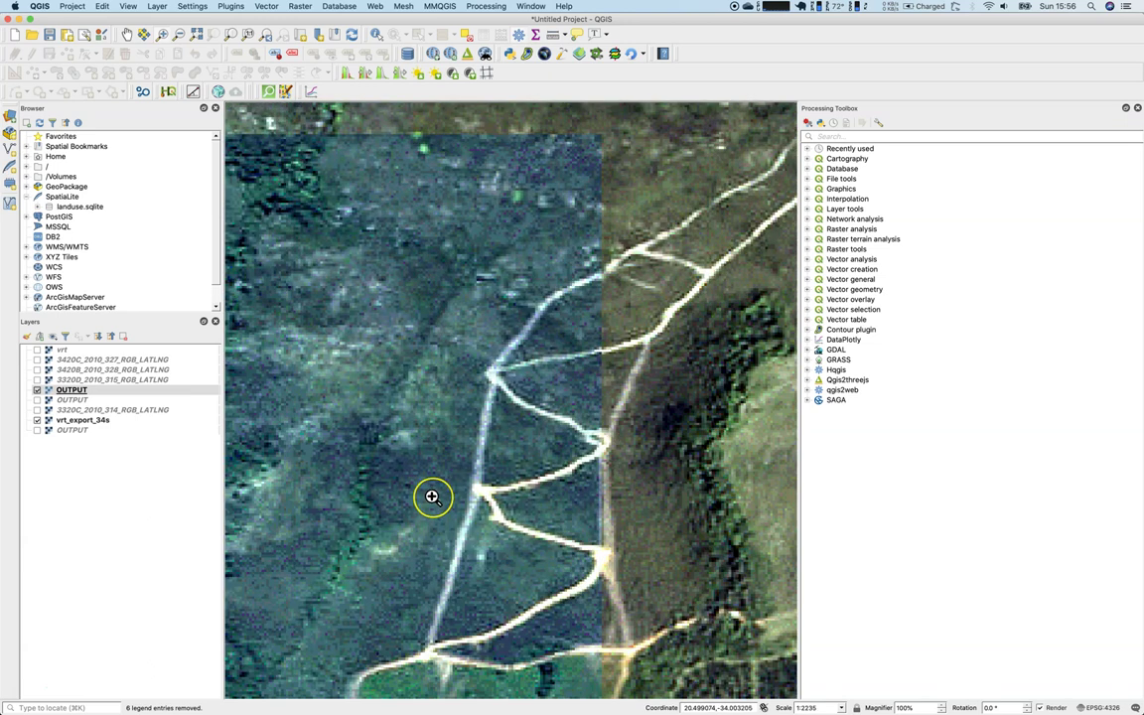
scroll(432, 497, "down", 3)
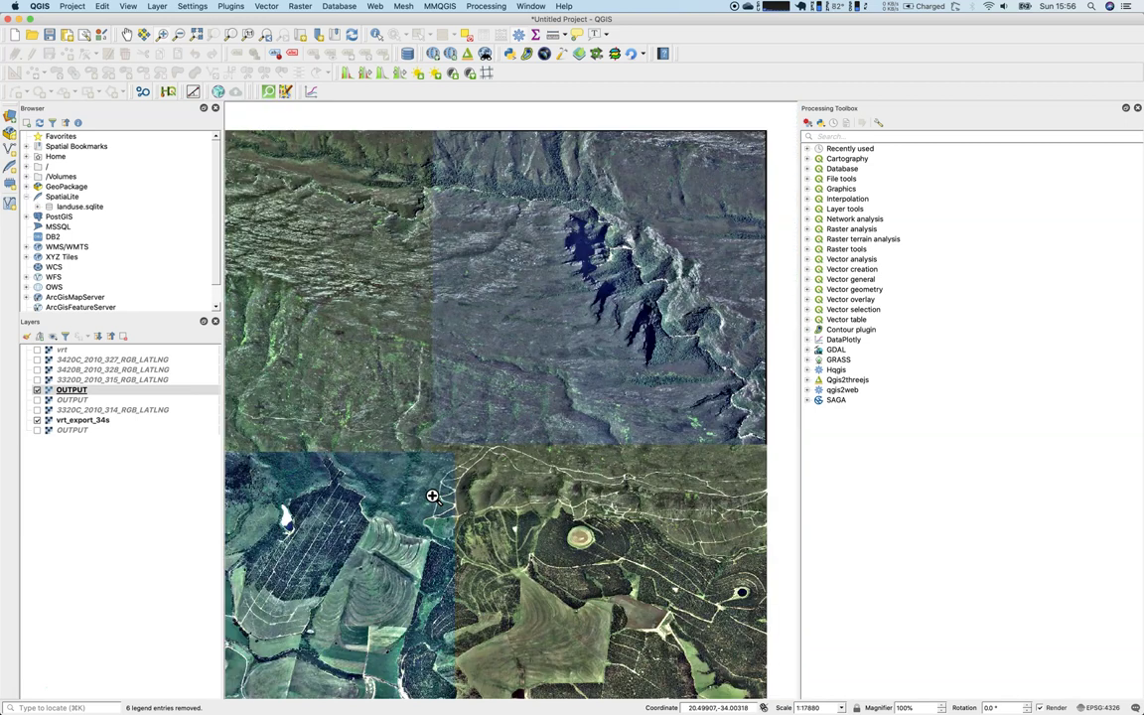
scroll(432, 493, "down", 1)
left_click(421, 486)
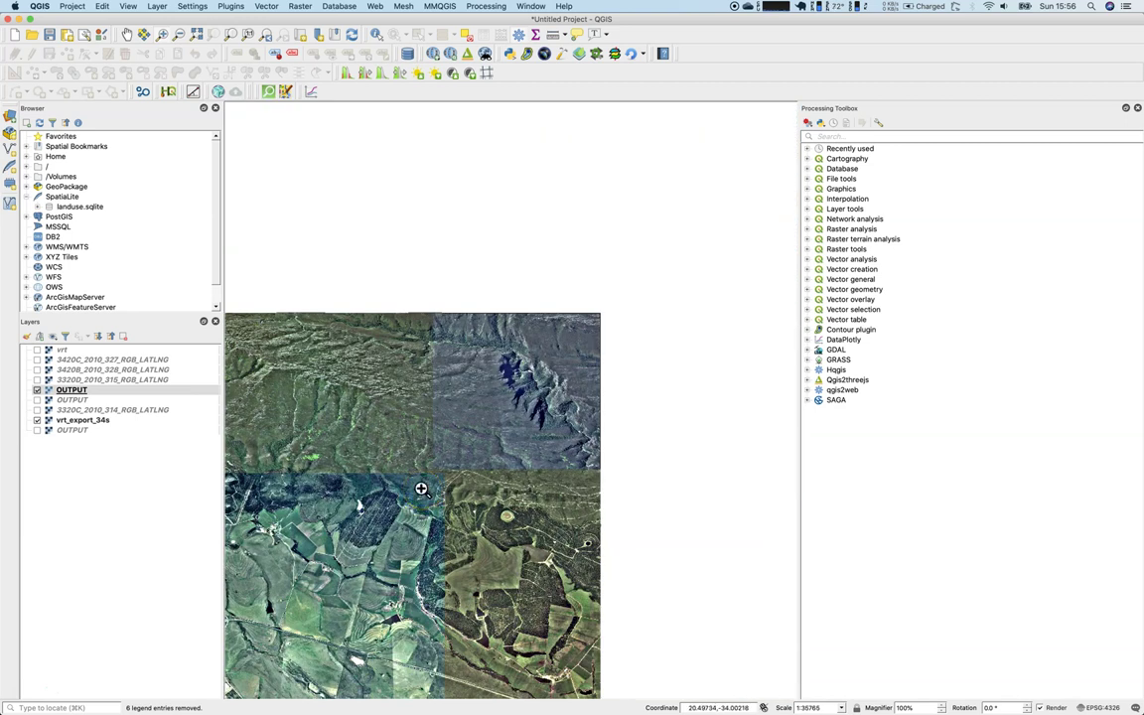
left_click(35, 389)
Keep Band 1 as red and apply Stretch and clip to MinMax contrast to OUTPUT
left_click(70, 389)
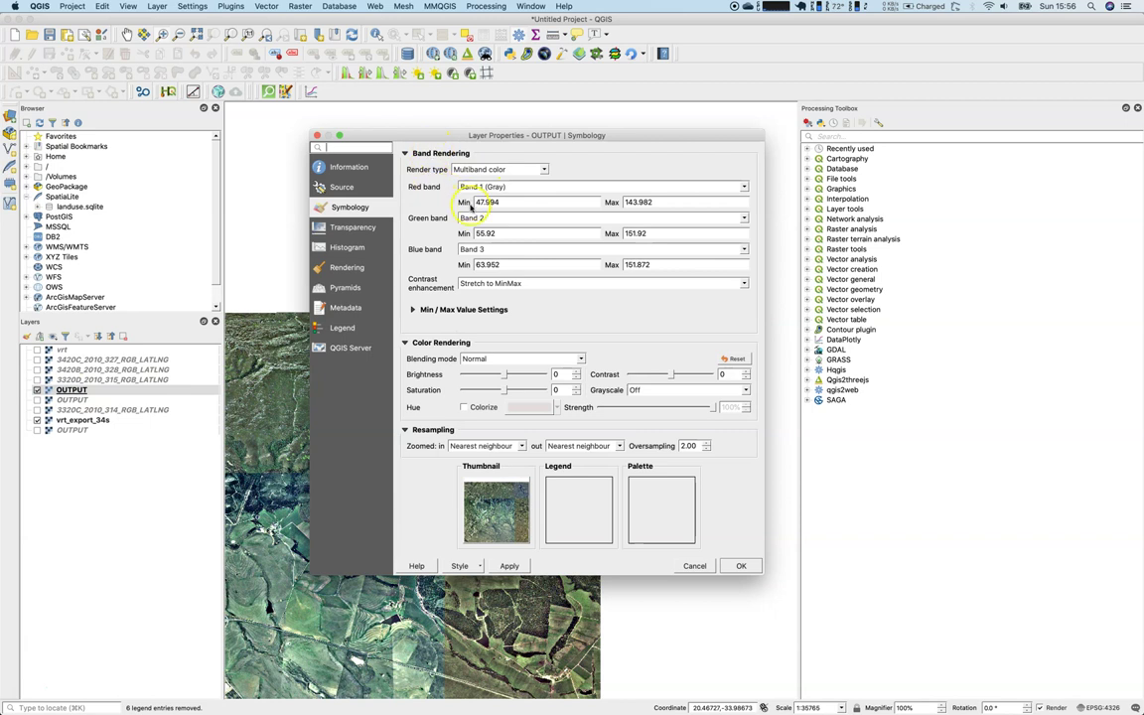
left_click(506, 187)
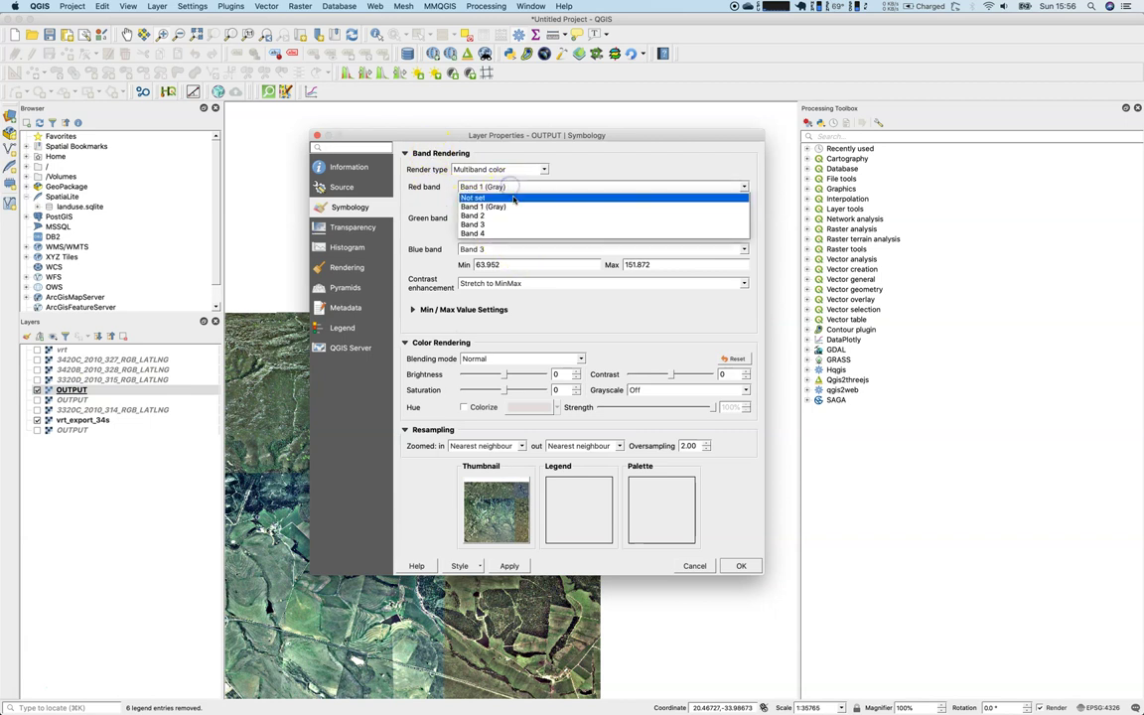
left_click(515, 206)
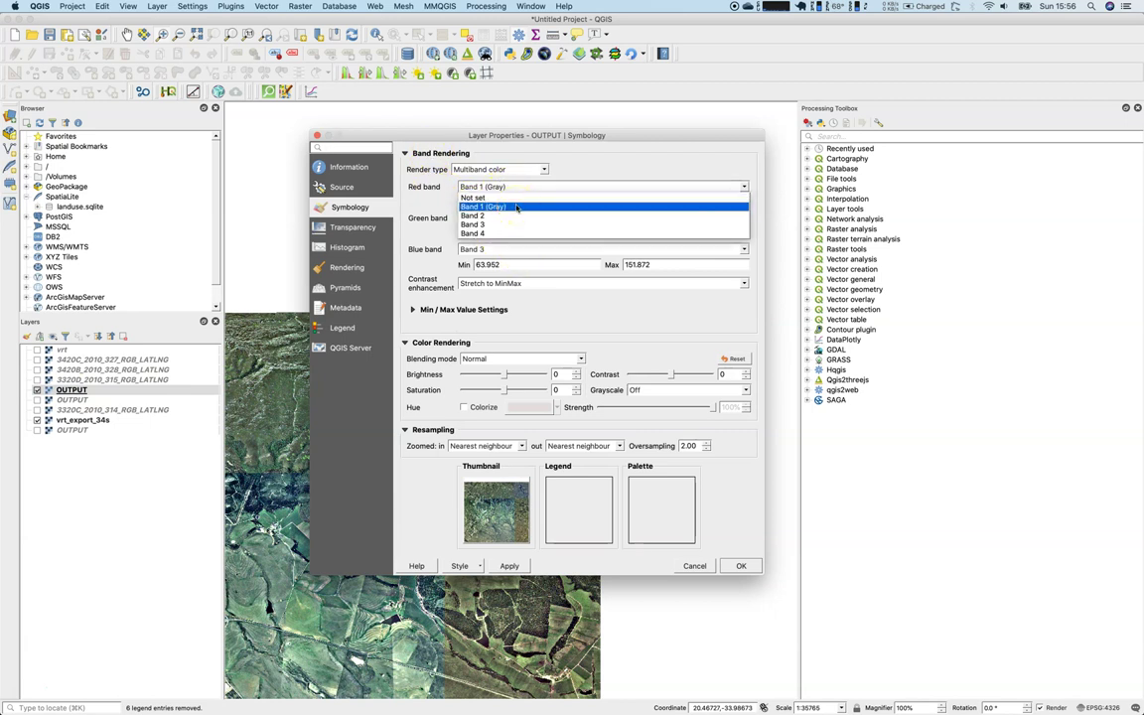
left_click(437, 275)
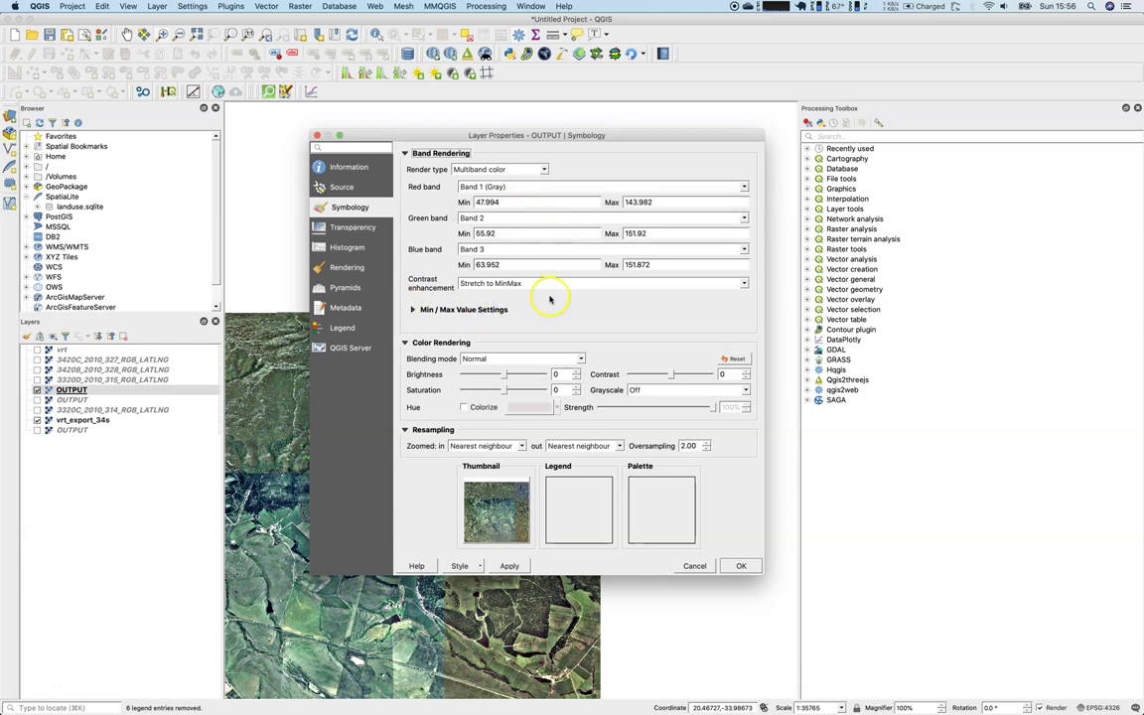
left_click(552, 284)
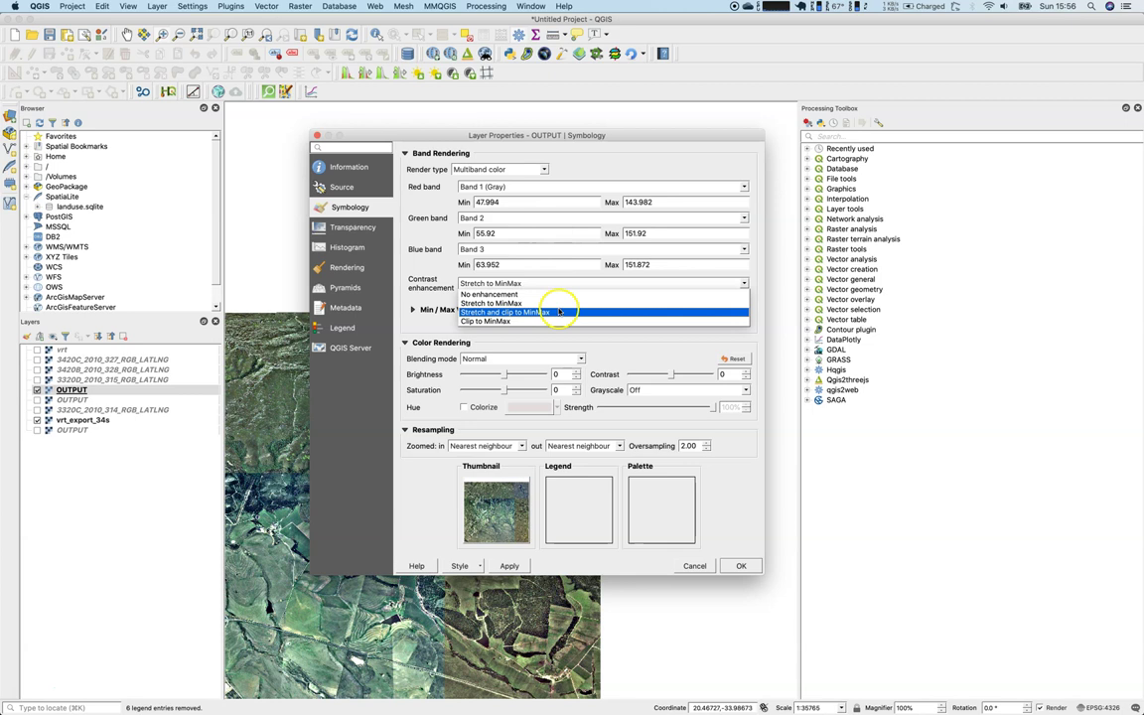
left_click(558, 312)
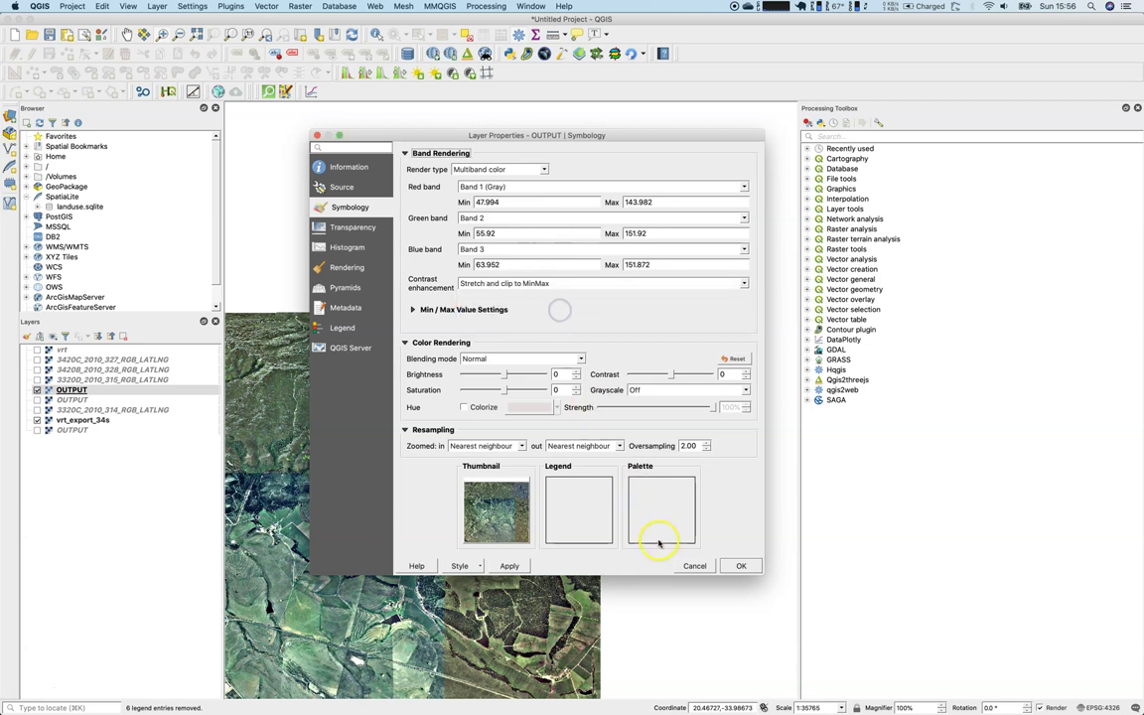
left_click(510, 566)
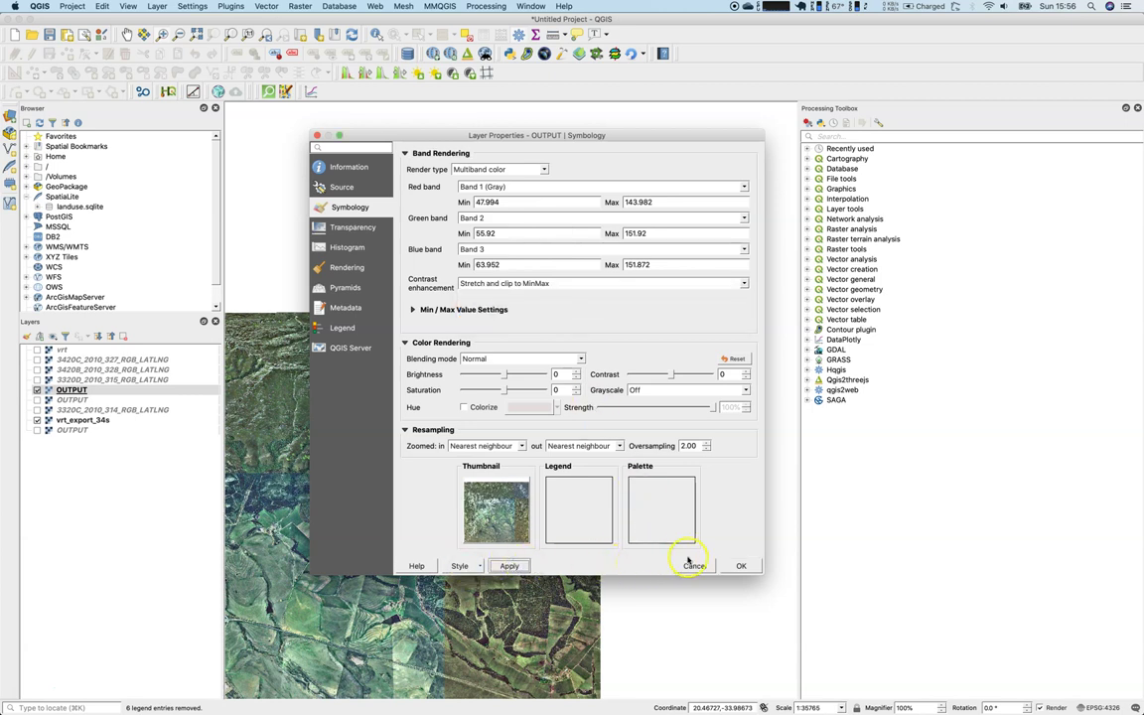
left_click(724, 565)
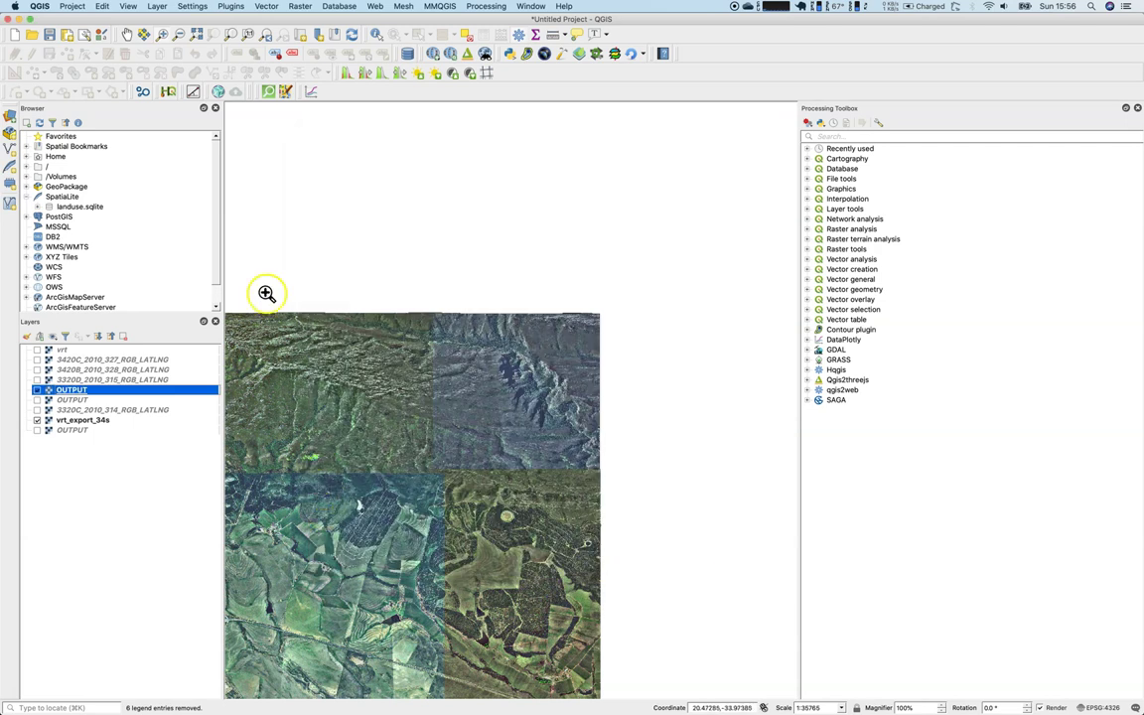
Pan and zoom across the stretched mosaic's tiles and seams, ending on farmland crossed by a road
scroll(510, 377, "down", 5)
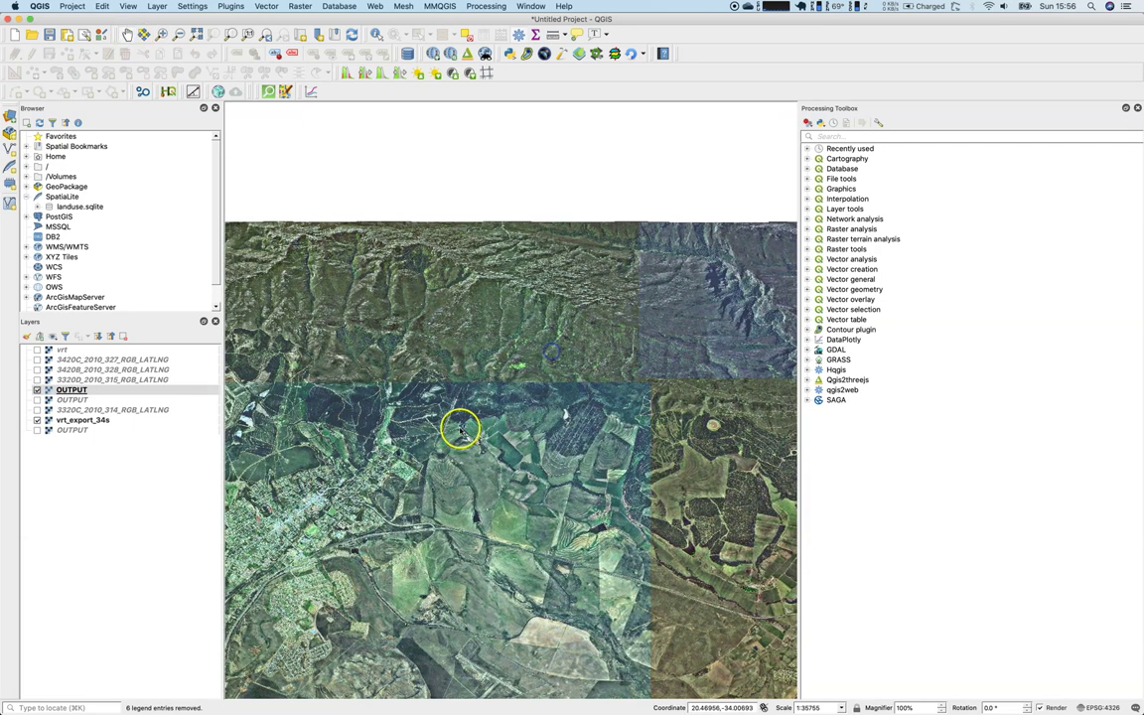
scroll(427, 356, "left", 3)
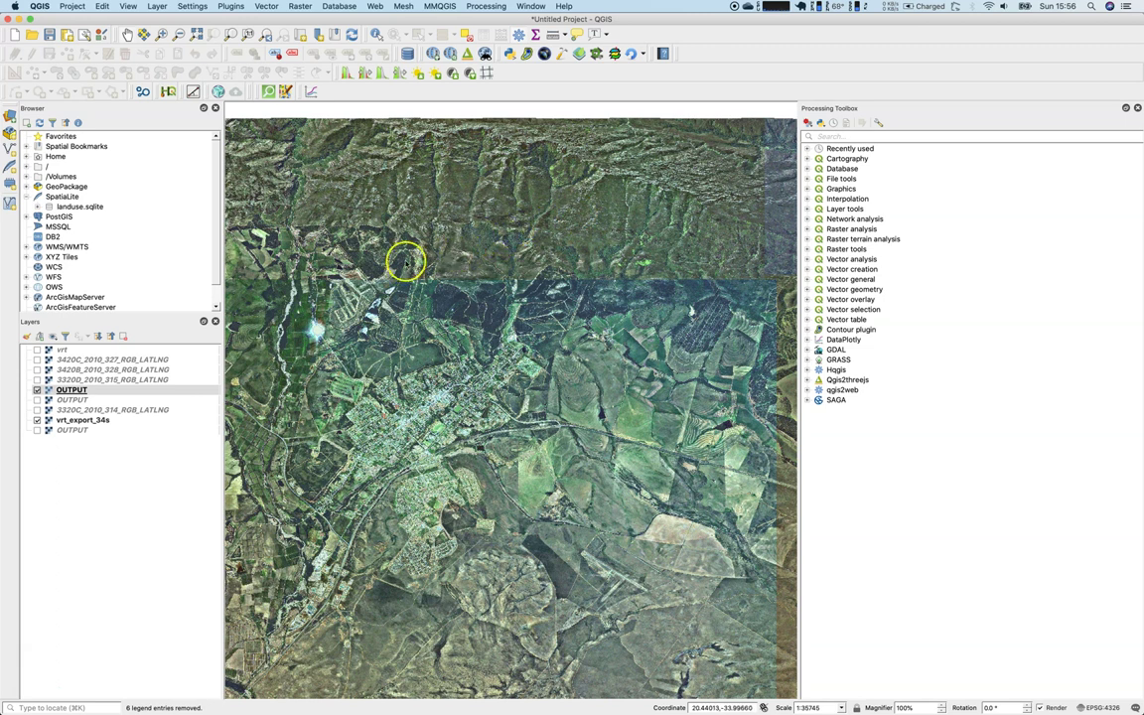
scroll(389, 271, "left", 8)
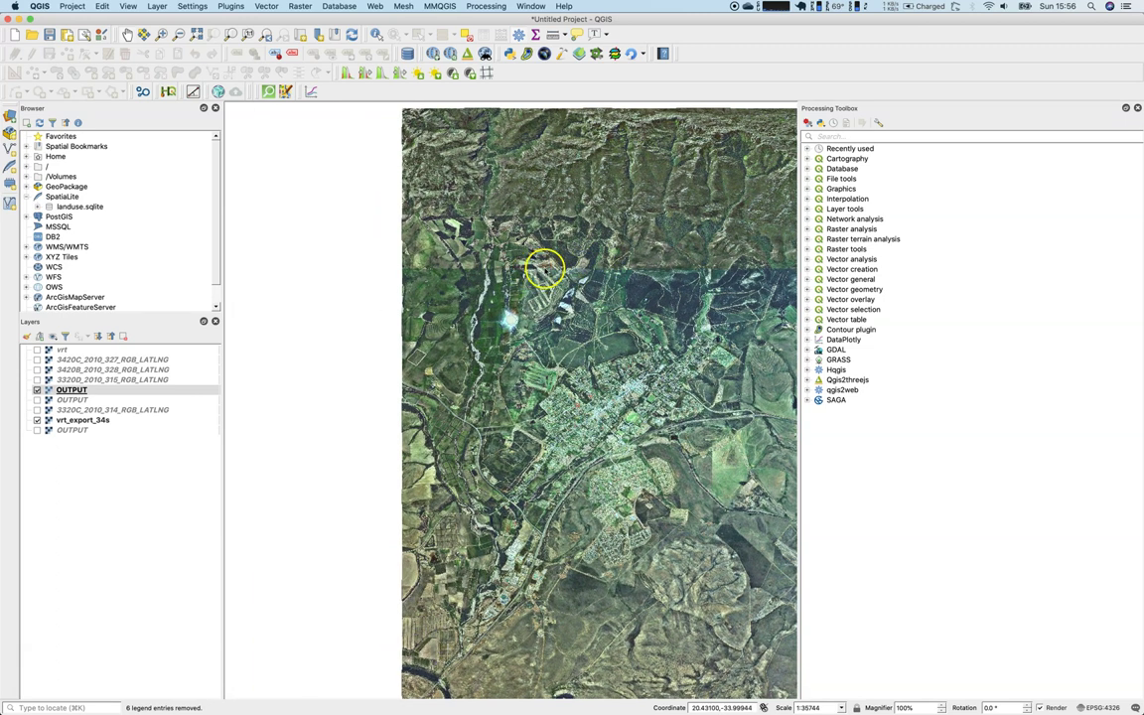
scroll(735, 276, "right", 12)
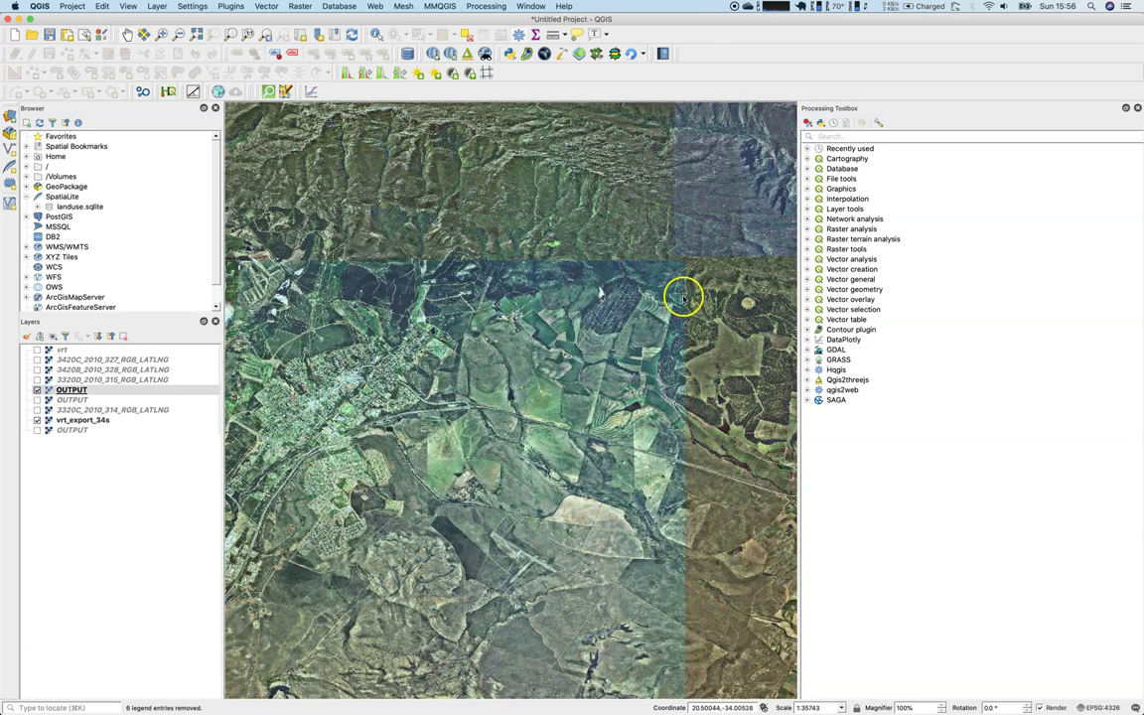
scroll(549, 247, "up", 2)
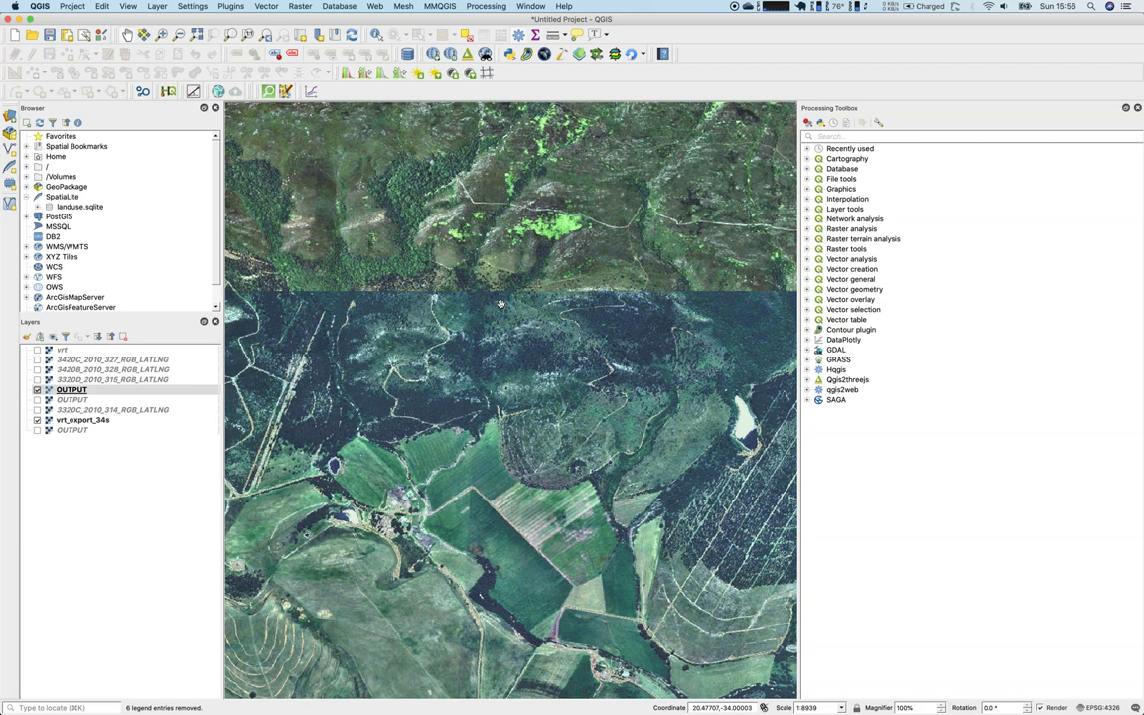
left_click_drag(503, 531, 541, 370)
scroll(541, 370, "up", 1)
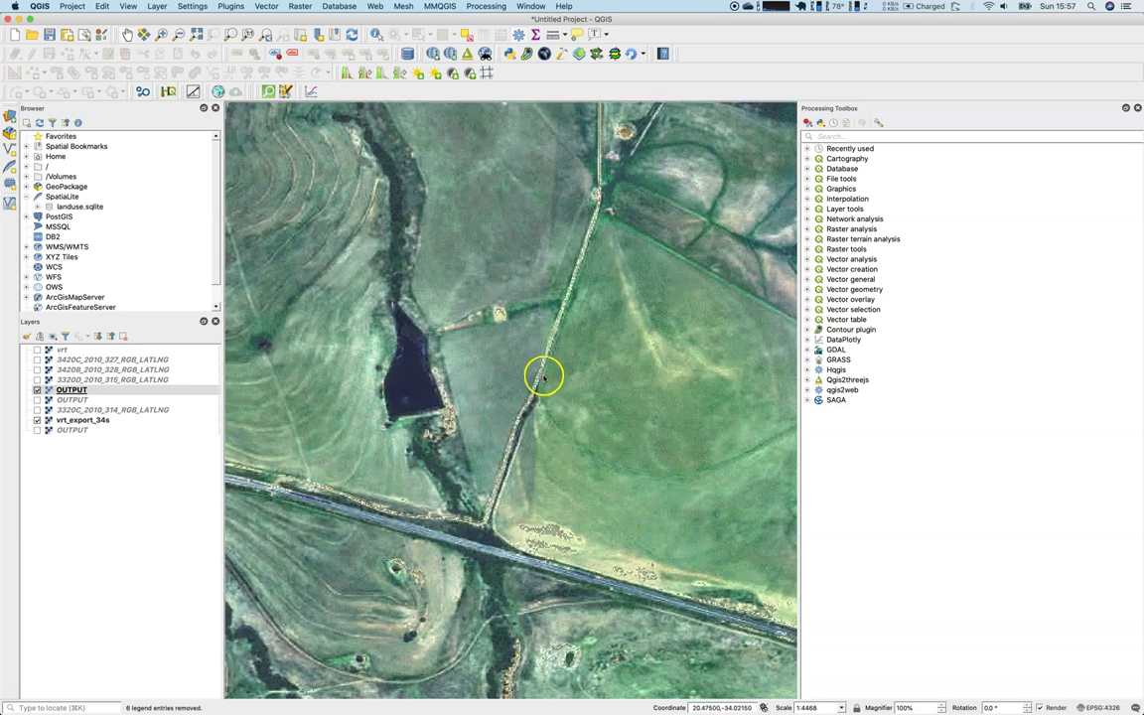
scroll(549, 409, "down", 2)
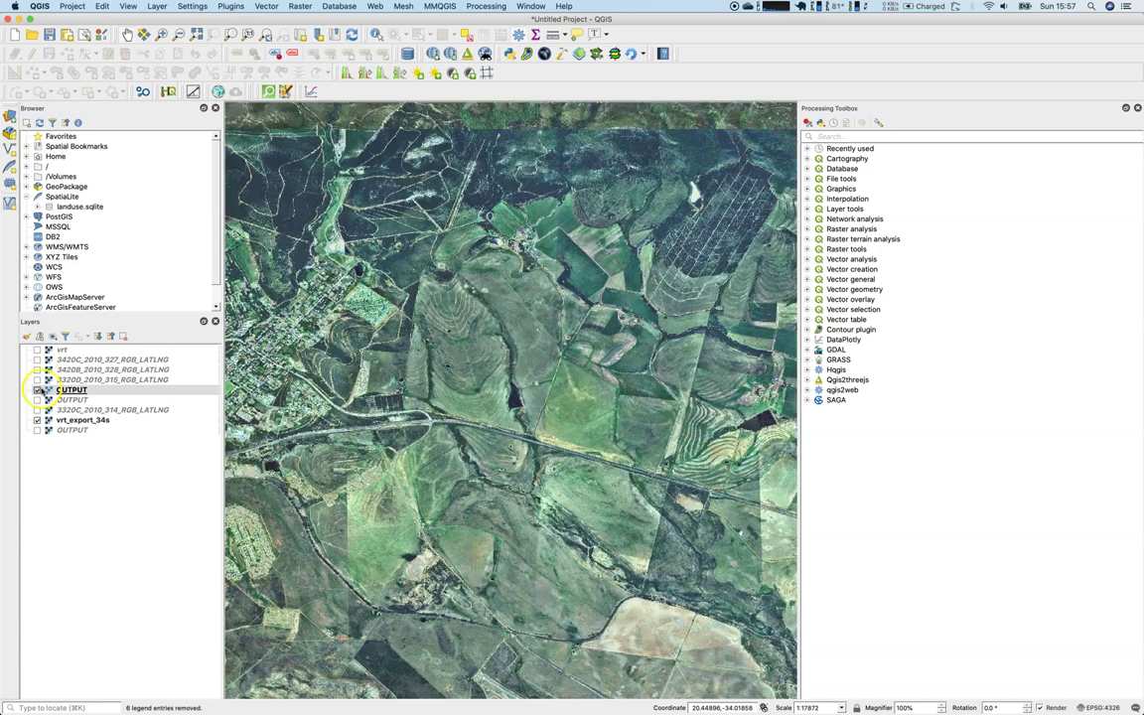
Swap the OUTPUT mosaic for the original 3320D_2010_315_RGB_LATLNG tile and zoom in and out to compare
left_click(36, 390)
left_click(36, 380)
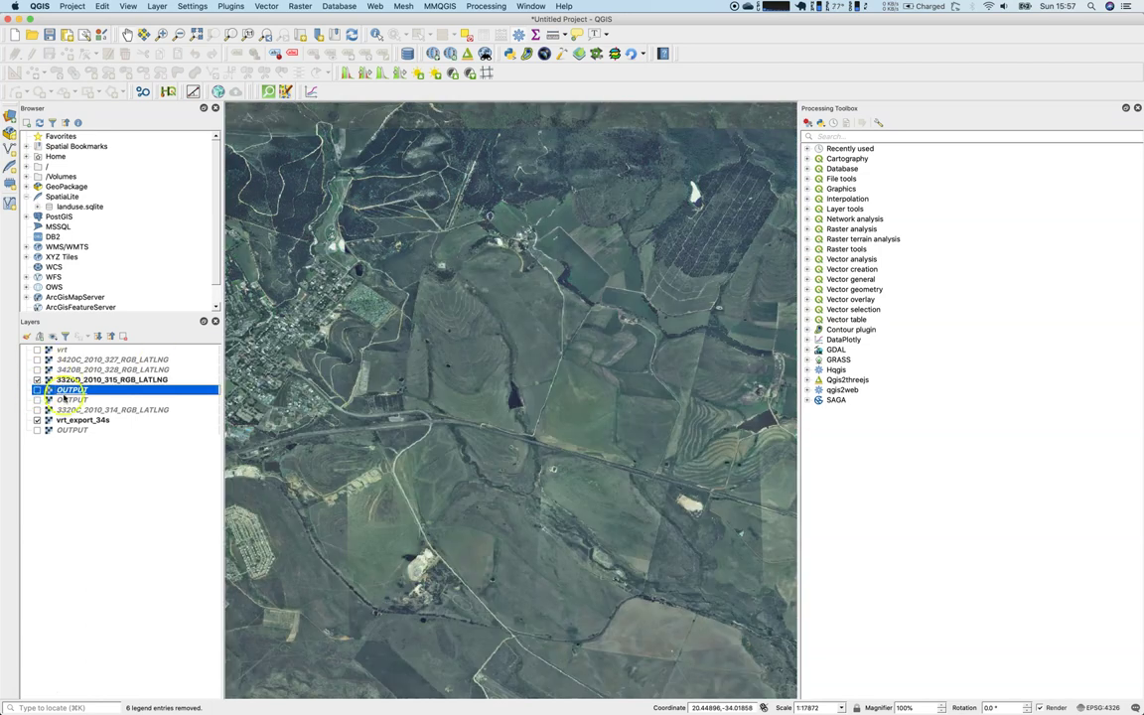
scroll(516, 451, "down", 2)
scroll(523, 472, "up", 2)
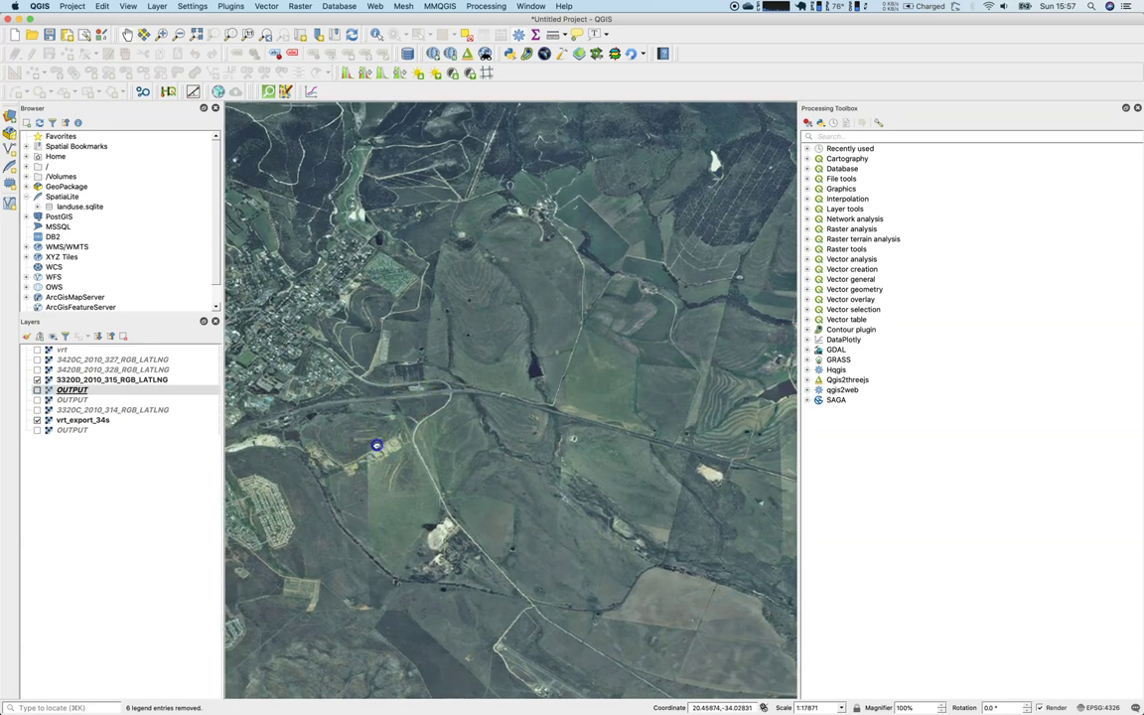
scroll(516, 417, "up", 2)
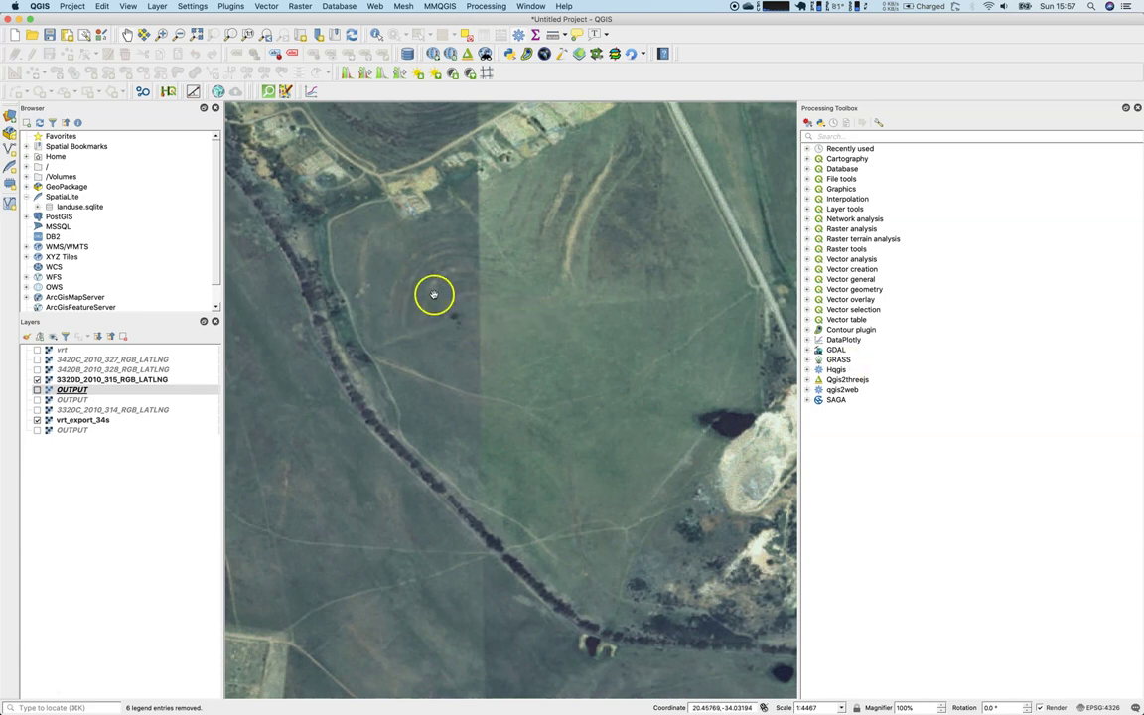
scroll(508, 308, "up", 1)
scroll(507, 308, "down", 2)
scroll(506, 307, "down", 1)
scroll(507, 308, "down", 1)
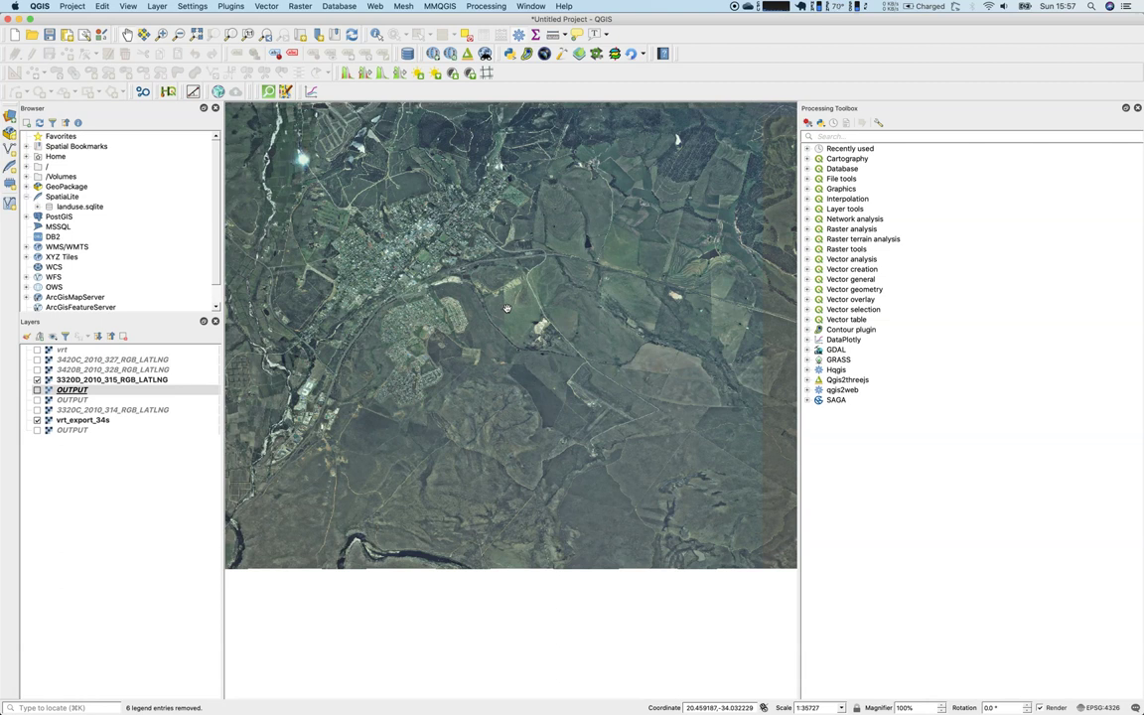
scroll(516, 321, "down", 2)
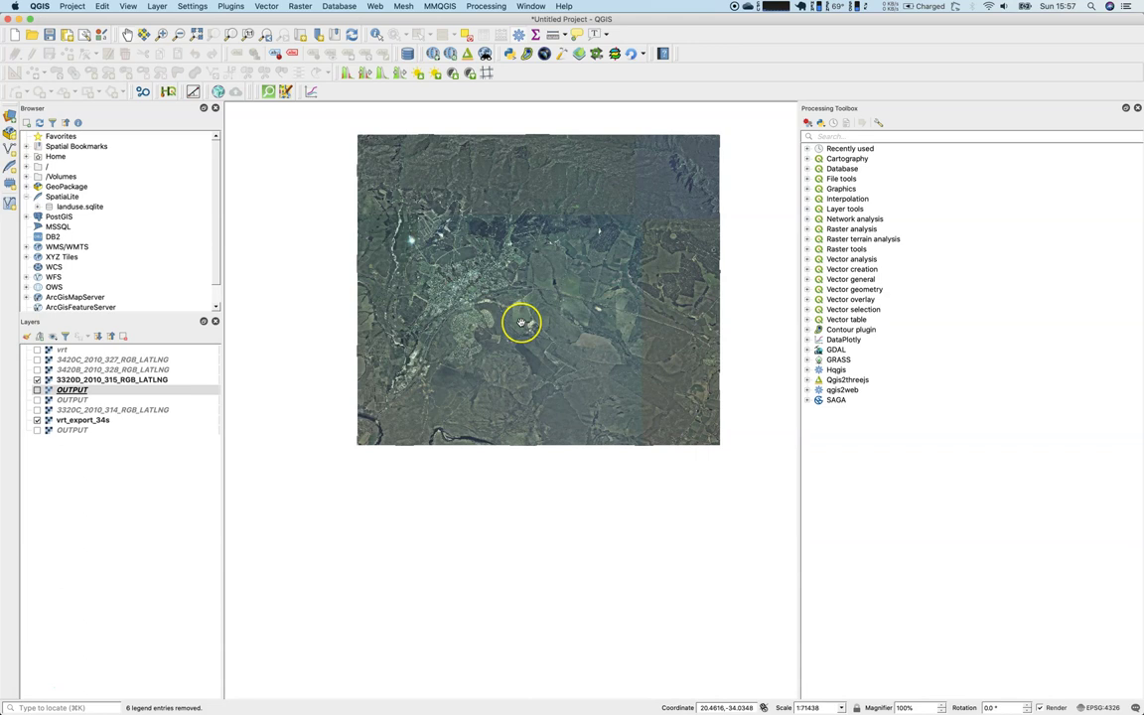
left_click(300, 6)
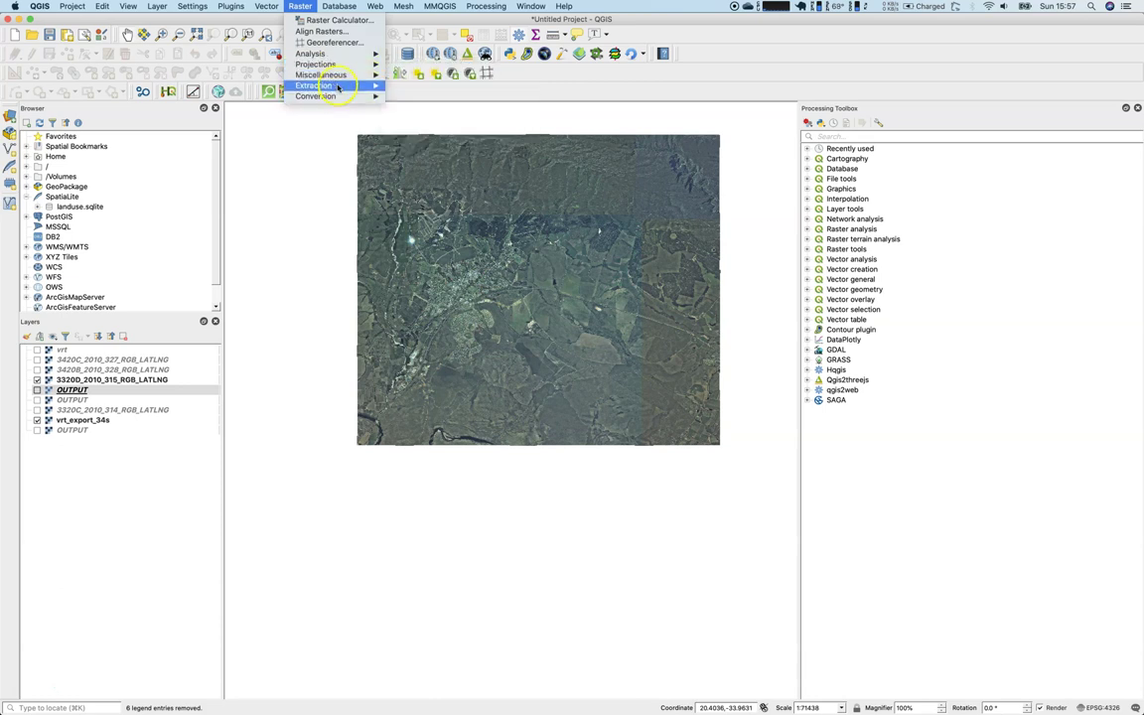
mouse_move(339, 88)
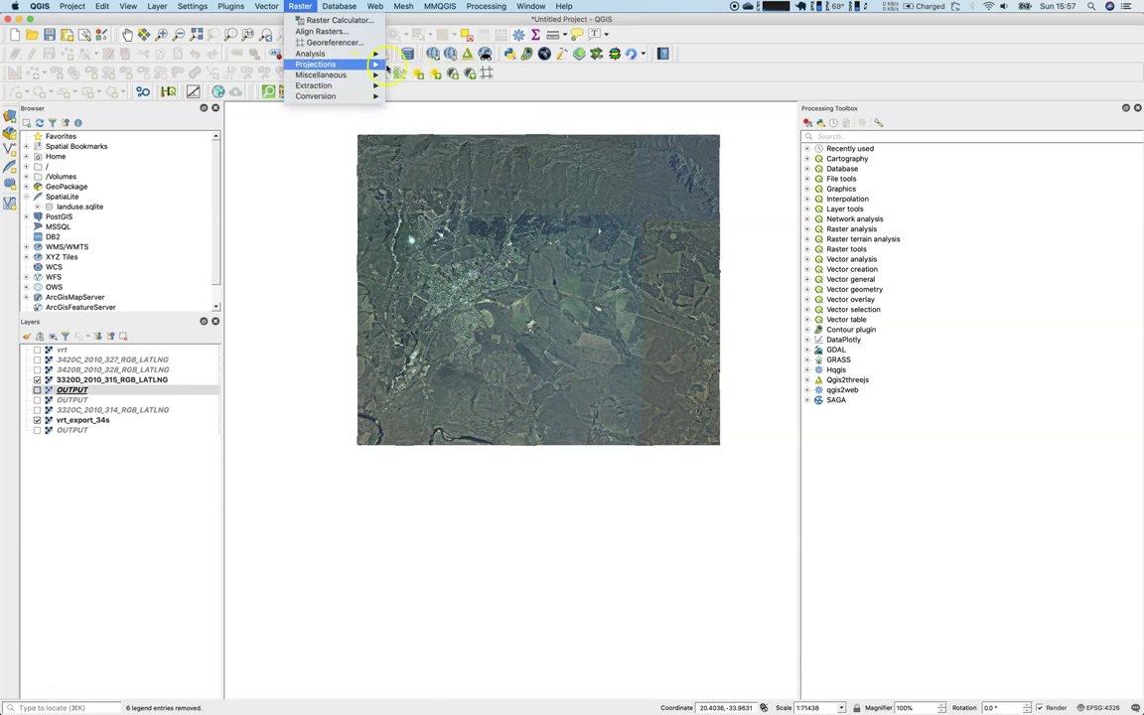
mouse_move(367, 75)
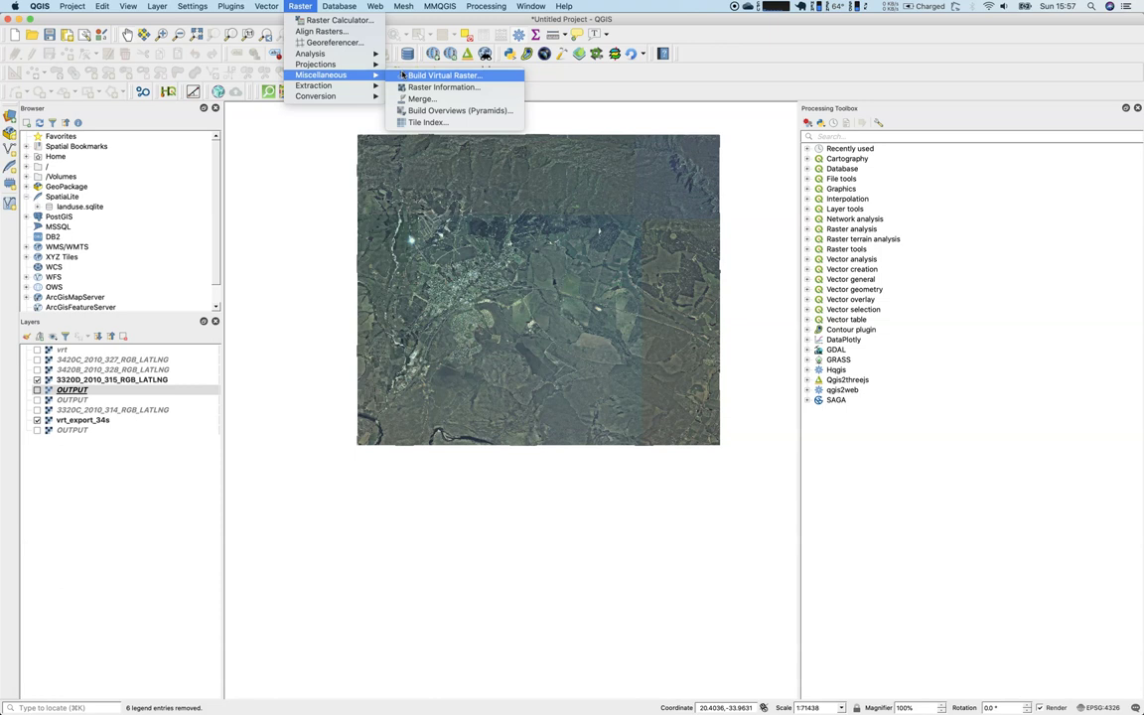
left_click(598, 99)
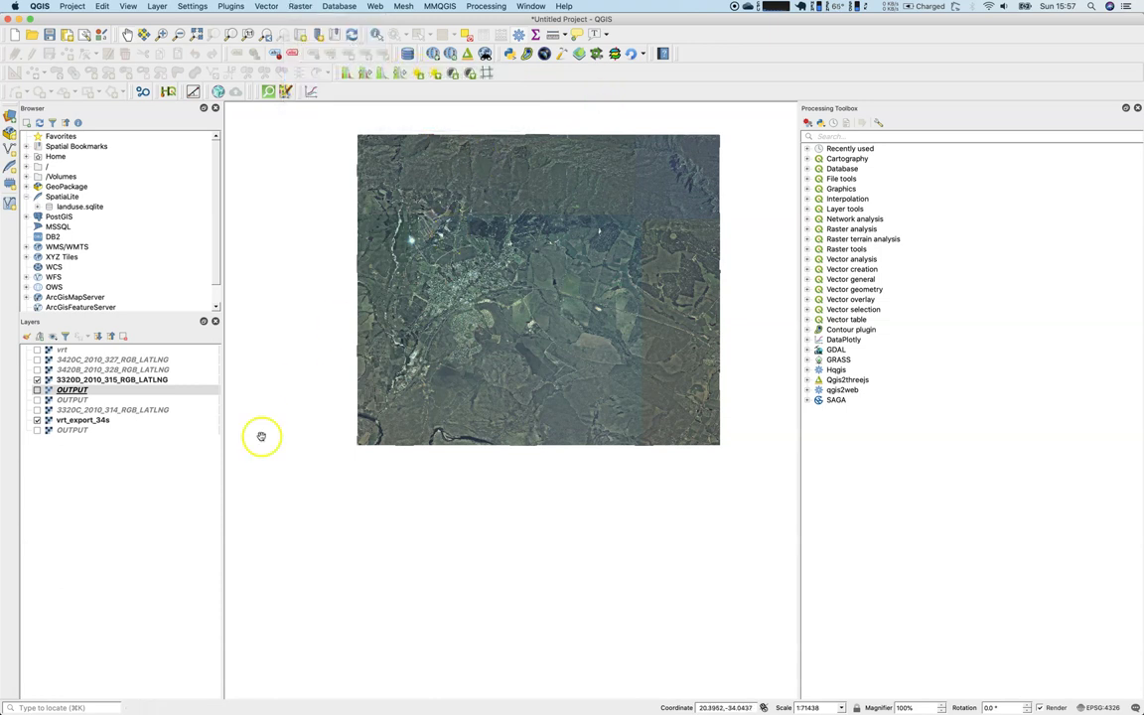